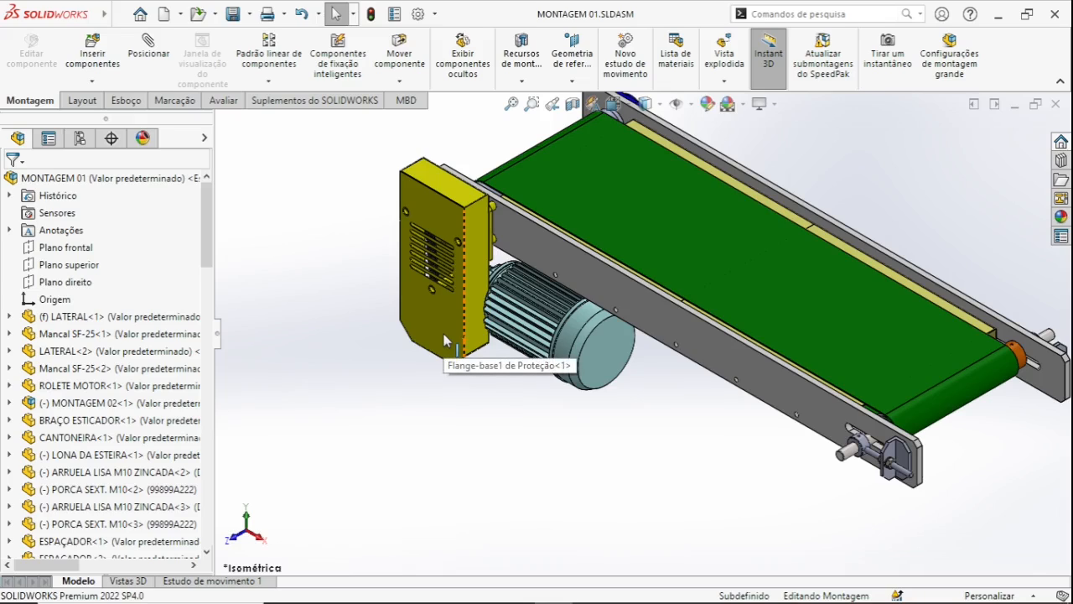
Step: Hide the yellow Proteção guard covering the belt drive
middle_click_drag(445, 336, 539, 295)
scroll(540, 311, "down", 3)
left_click(581, 375)
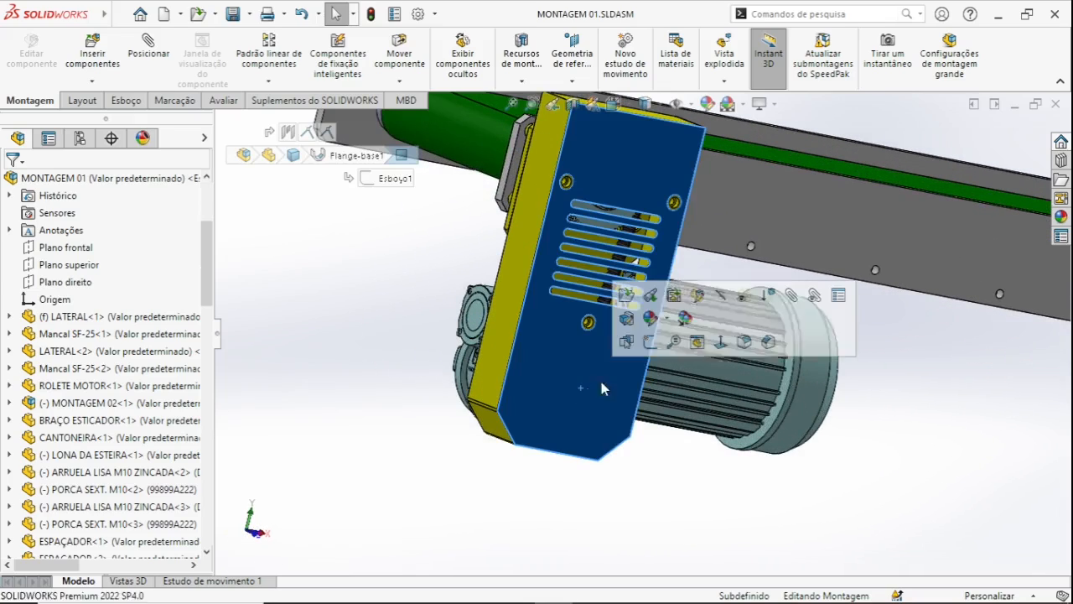
left_click(725, 299)
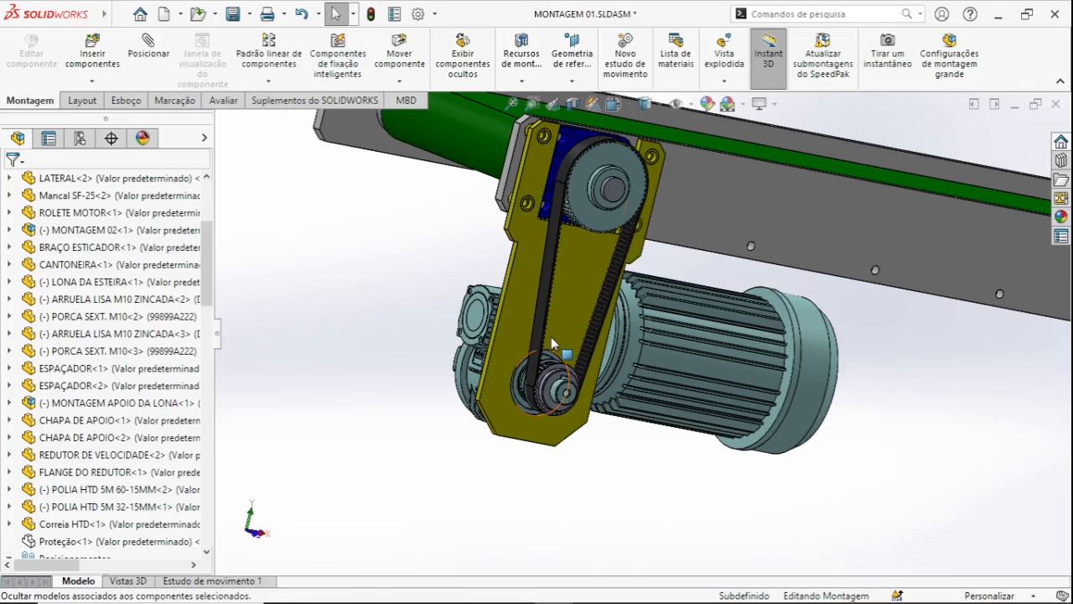
Step: Examine the exposed belt, both pulleys and the gearbox flange from several angles and in isometric view
middle_click_drag(551, 337, 551, 378)
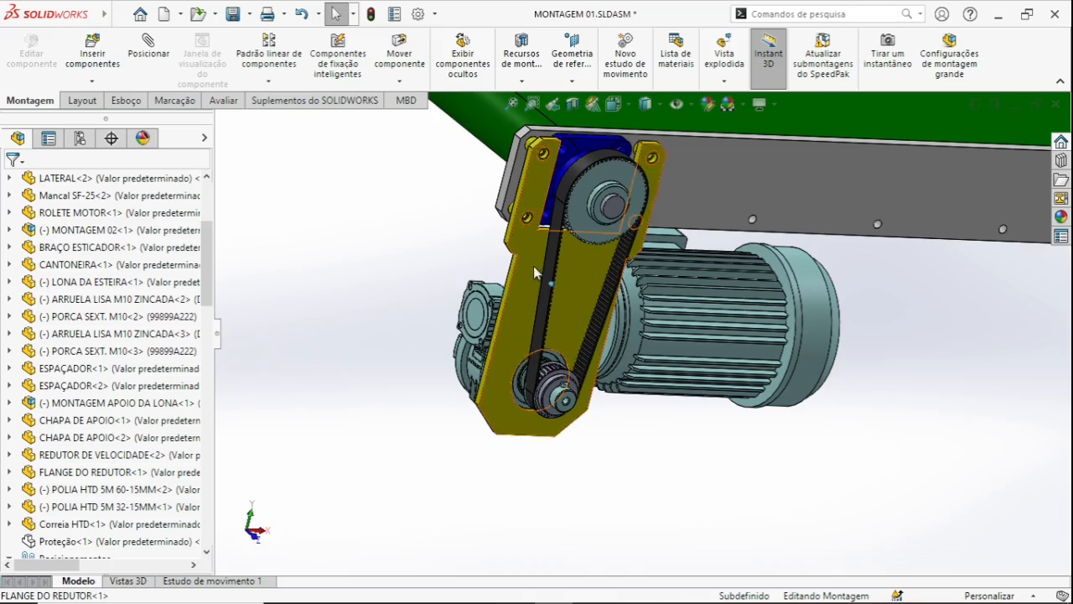
middle_click_drag(535, 267, 524, 379)
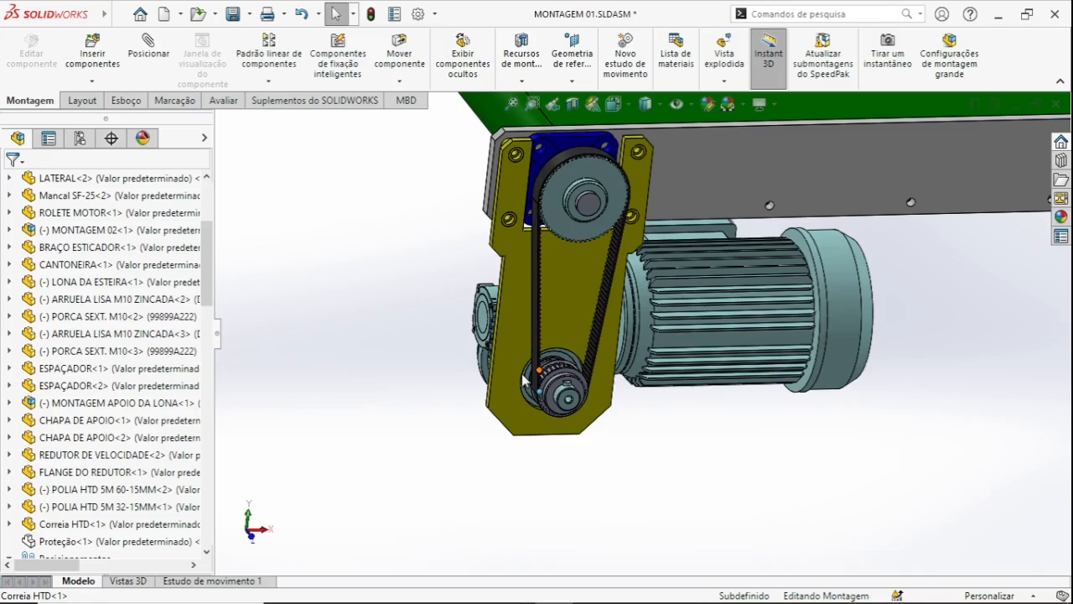
scroll(546, 394, "up", 2)
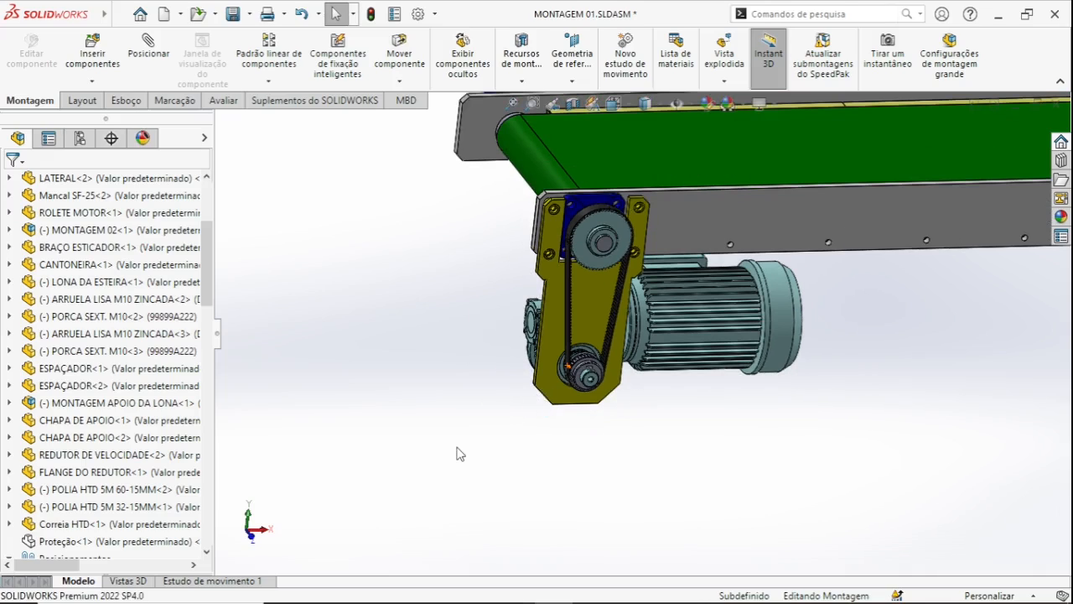
key("space")
left_click(625, 490)
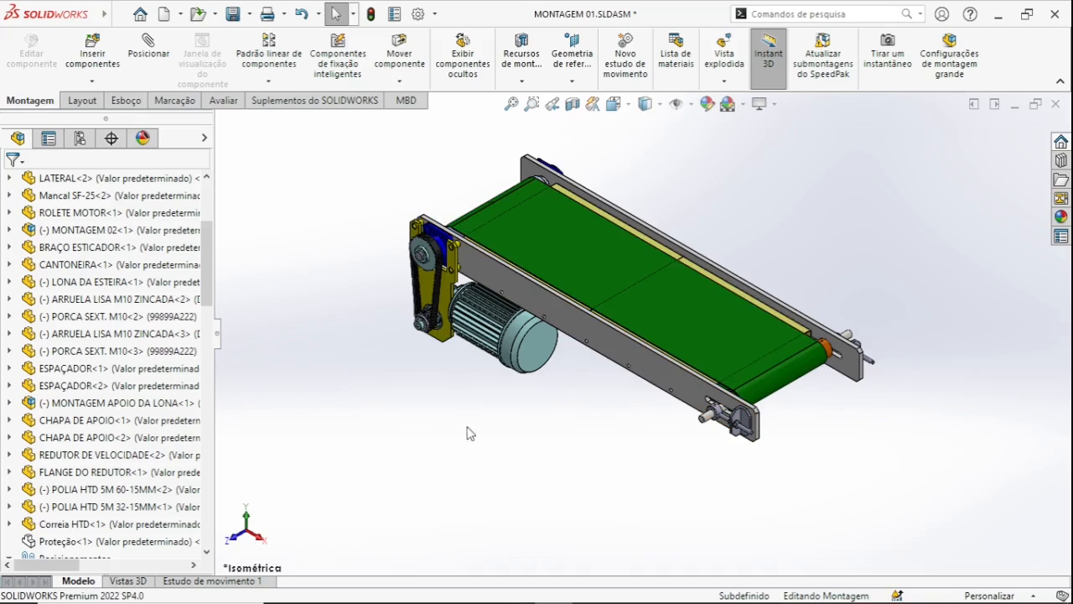
scroll(394, 268, "down", 2)
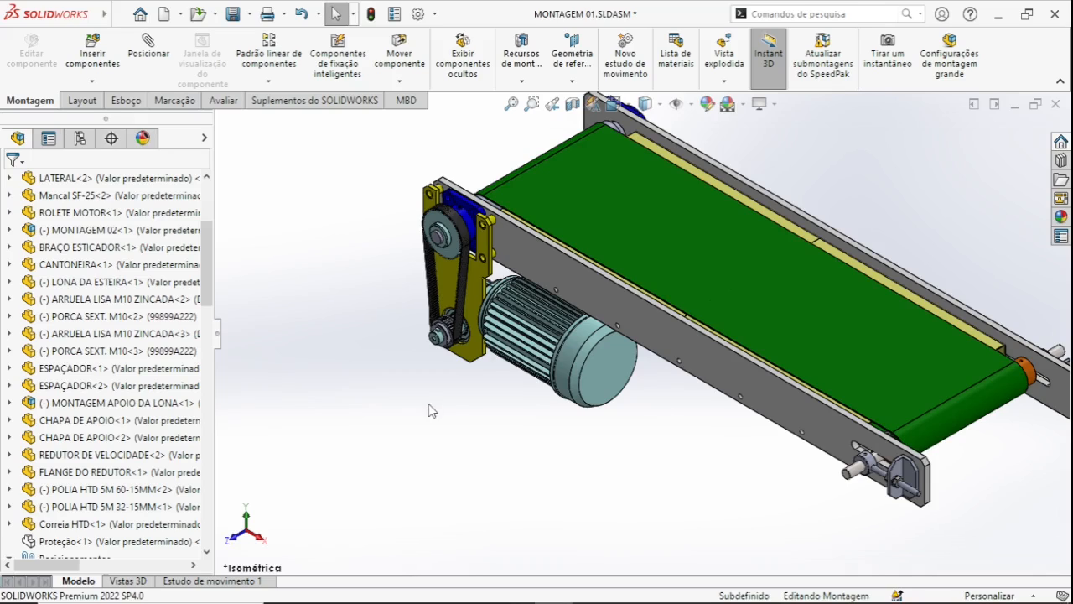
scroll(464, 321, "down", 2)
middle_click_drag(464, 321, 567, 289)
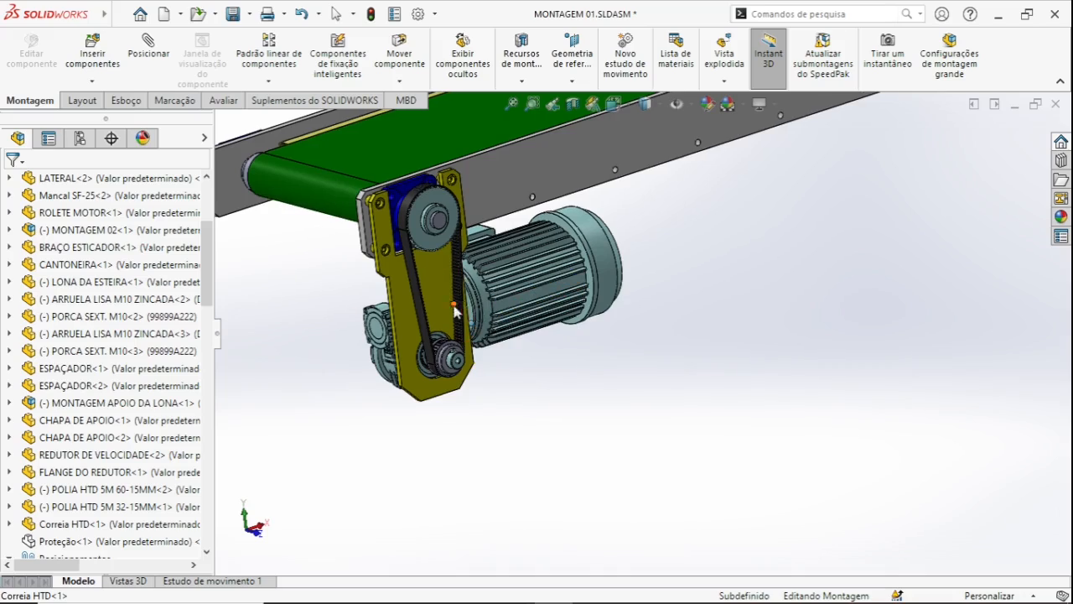
scroll(457, 312, "down", 5)
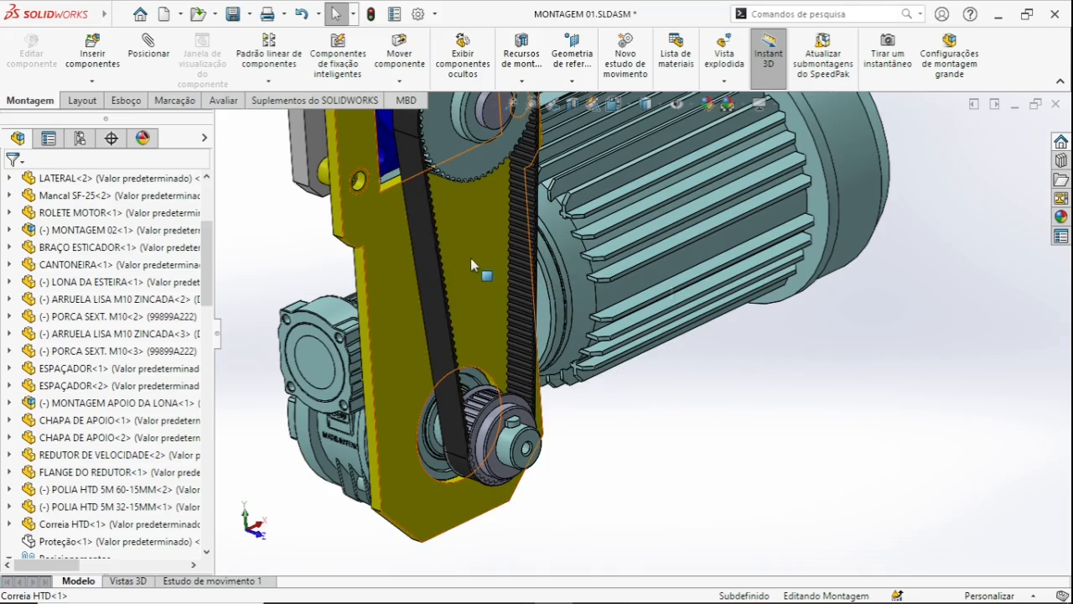
scroll(465, 270, "up", 1)
middle_click_drag(466, 276, 489, 310)
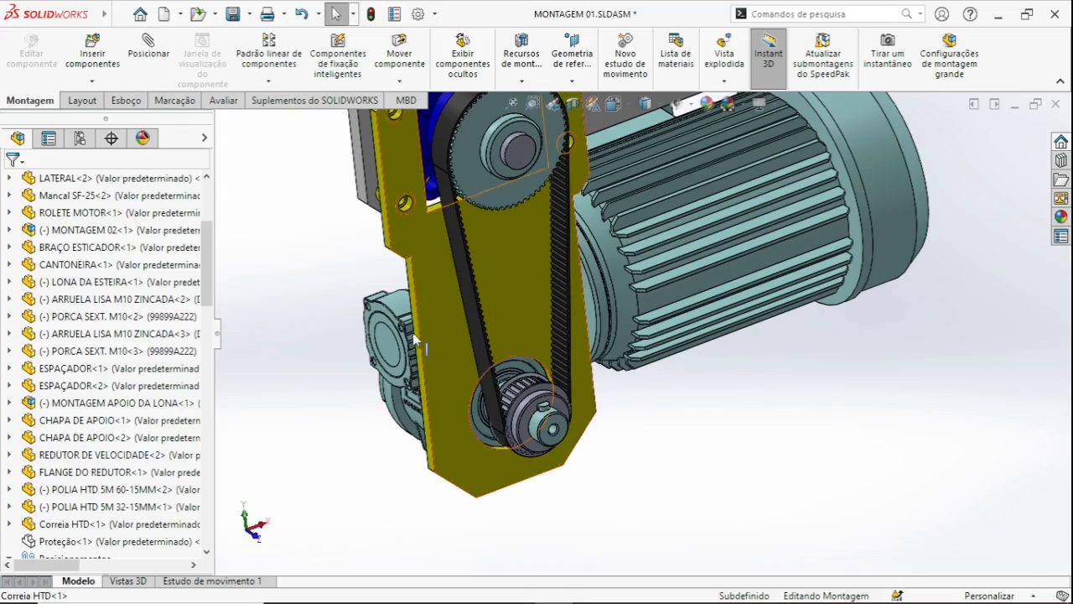
middle_click_drag(396, 359, 414, 366)
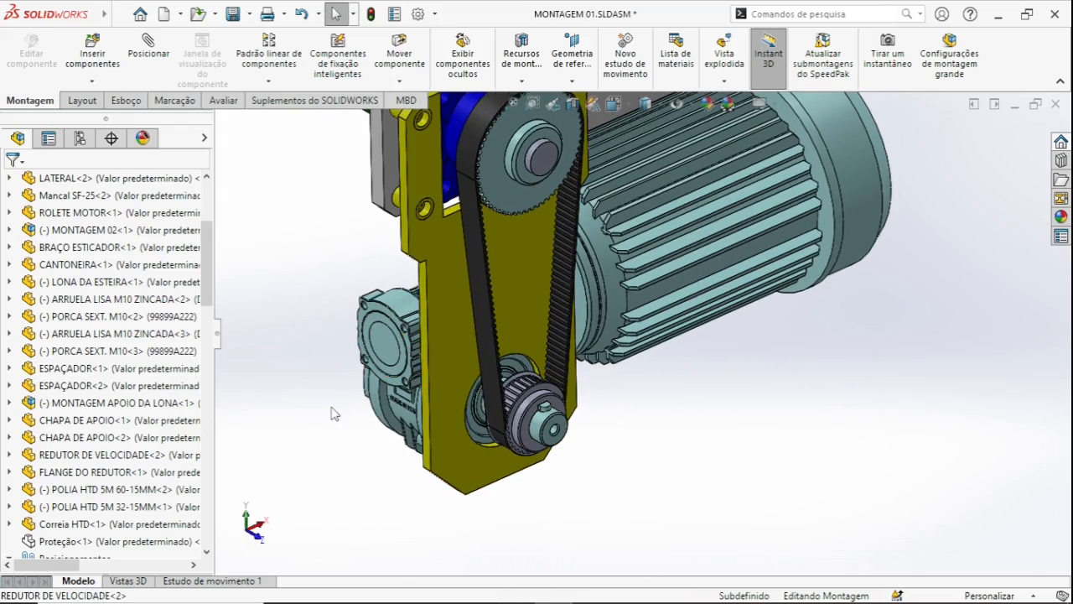
Step: Measure the distance from the outer face of FLANGE DO REDUTOR to a point on the belt's outer surface near the small pulley
key("m")
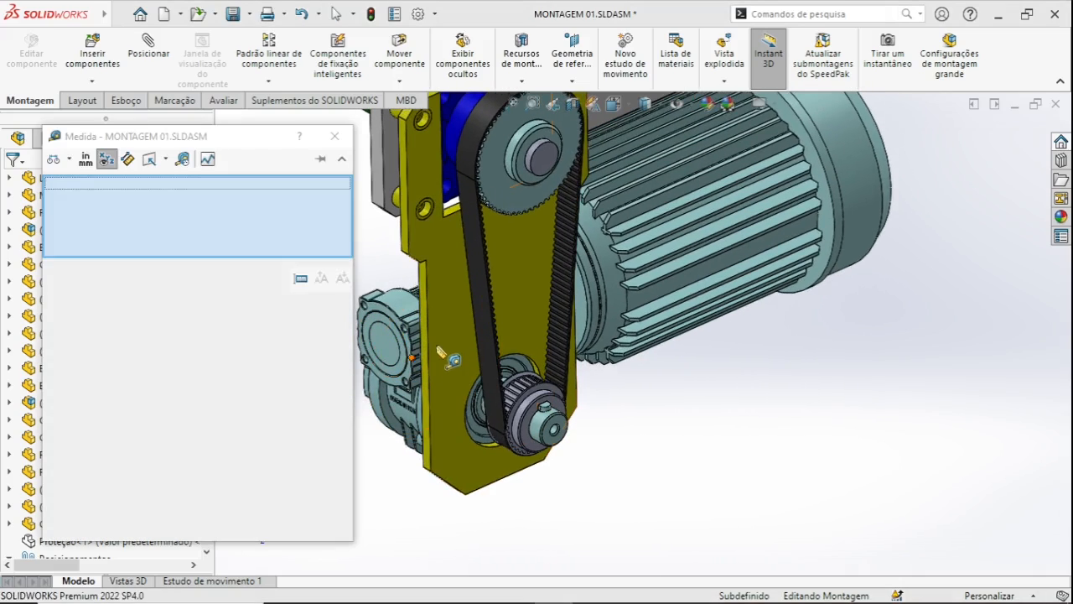
left_click(445, 337)
middle_click_drag(445, 337, 499, 325)
scroll(499, 324, "down", 2)
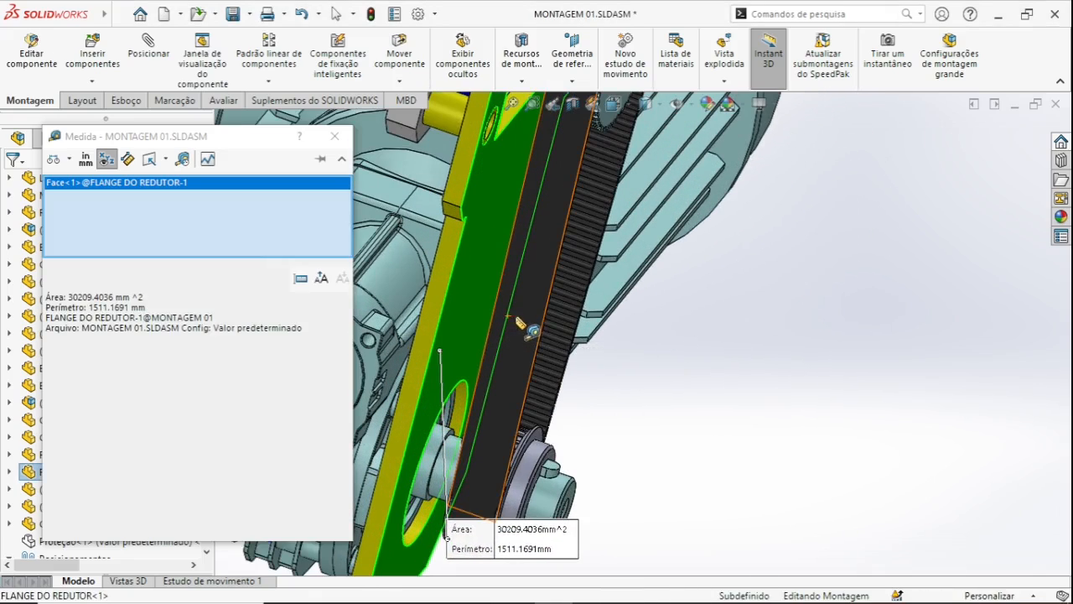
scroll(513, 375, "up", 1)
scroll(528, 460, "down", 2)
scroll(531, 465, "down", 2)
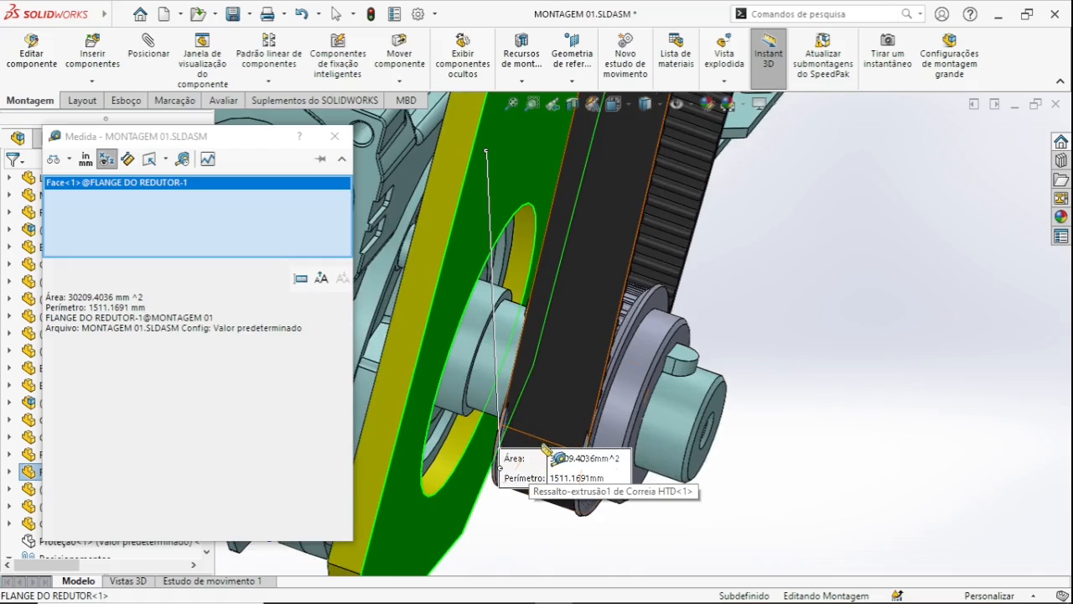
left_click(545, 442)
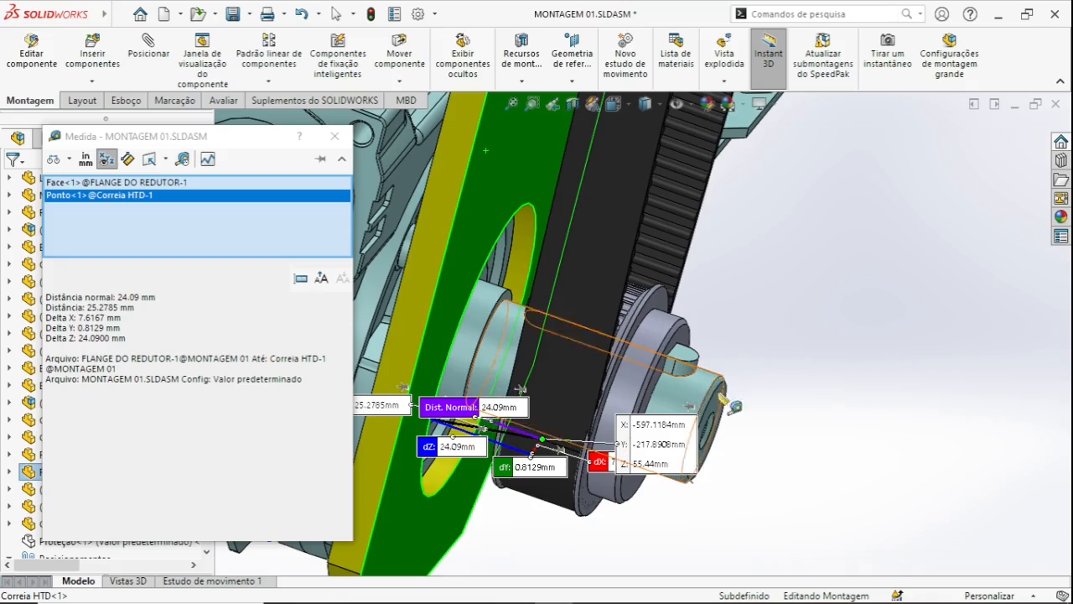
left_click(777, 364)
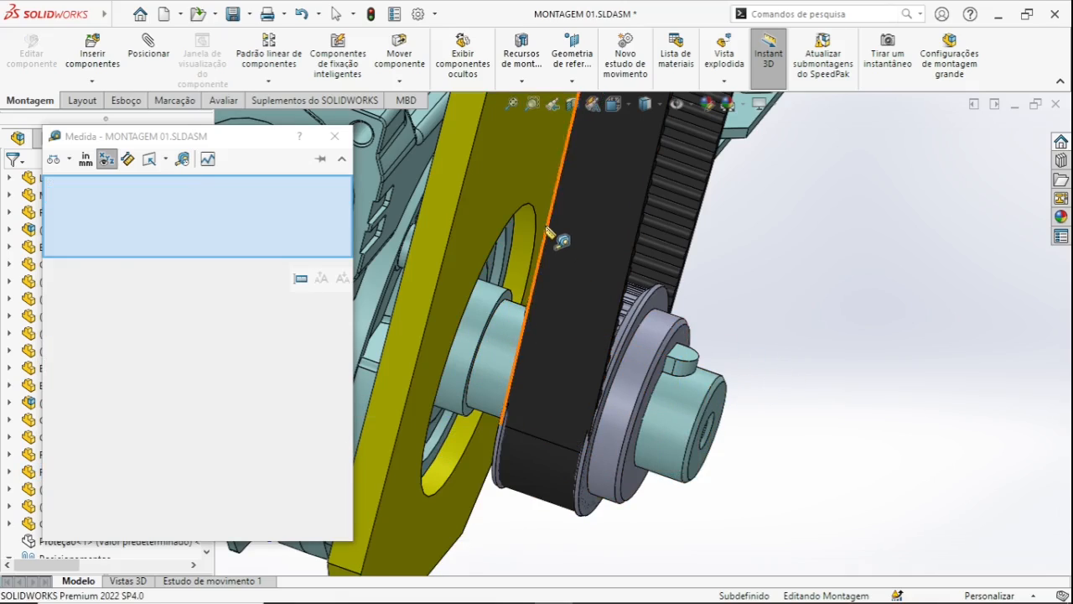
Step: Measure the normal distance between the outer face of FLANGE DO REDUTOR and the belt edge nearest to it
left_click(527, 187)
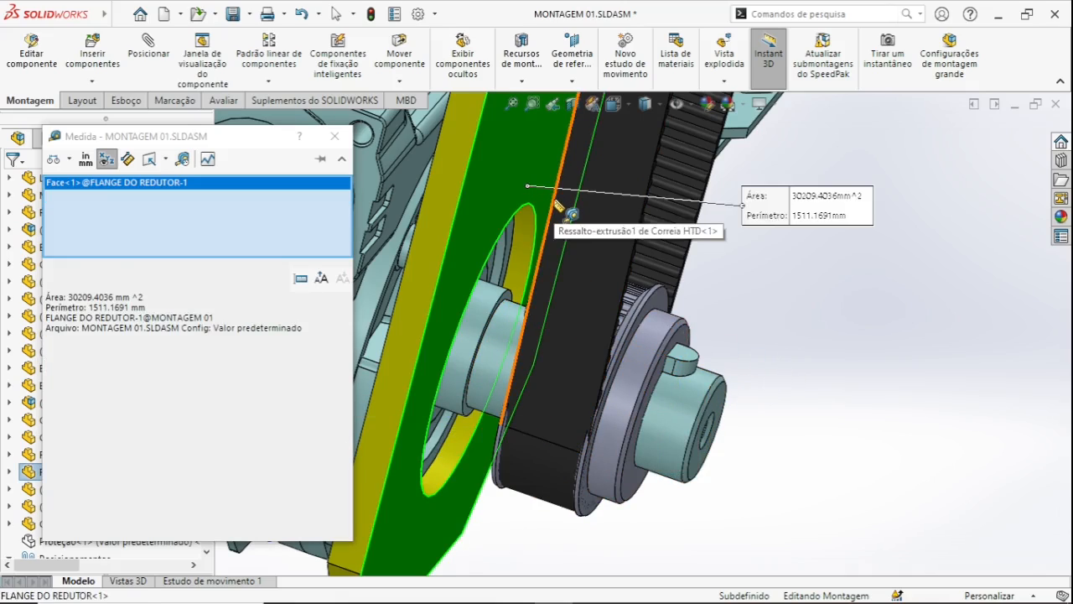
left_click(538, 191)
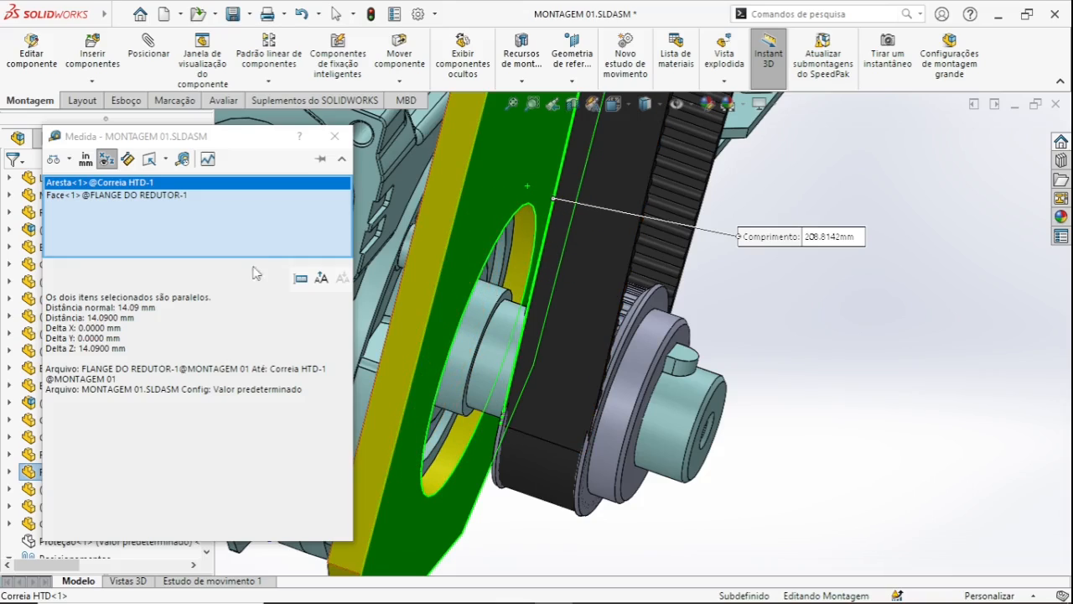
double_click(128, 307)
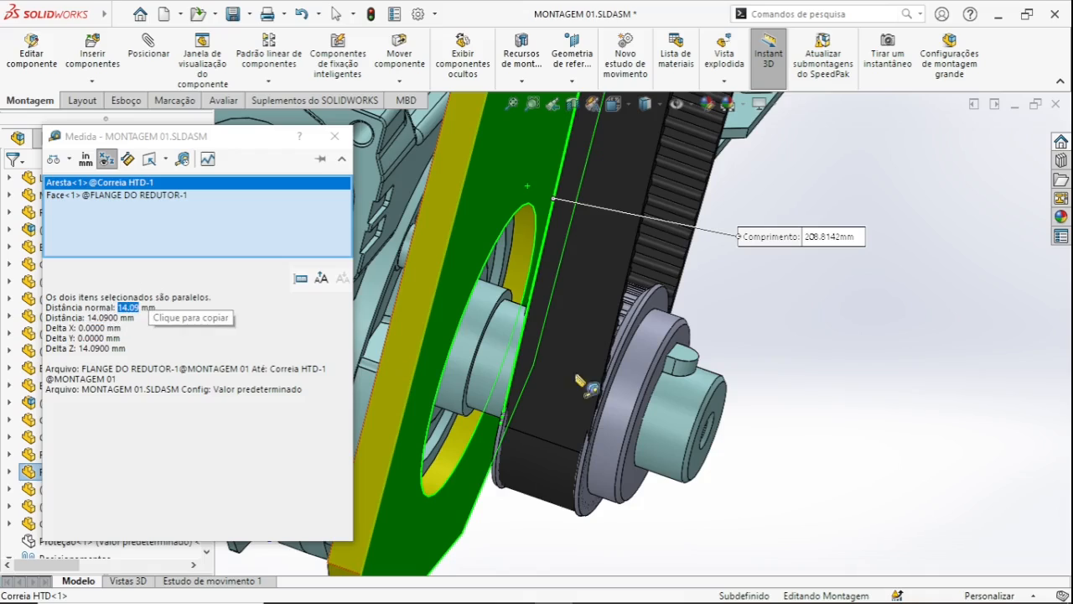
left_click(799, 344)
key("Escape")
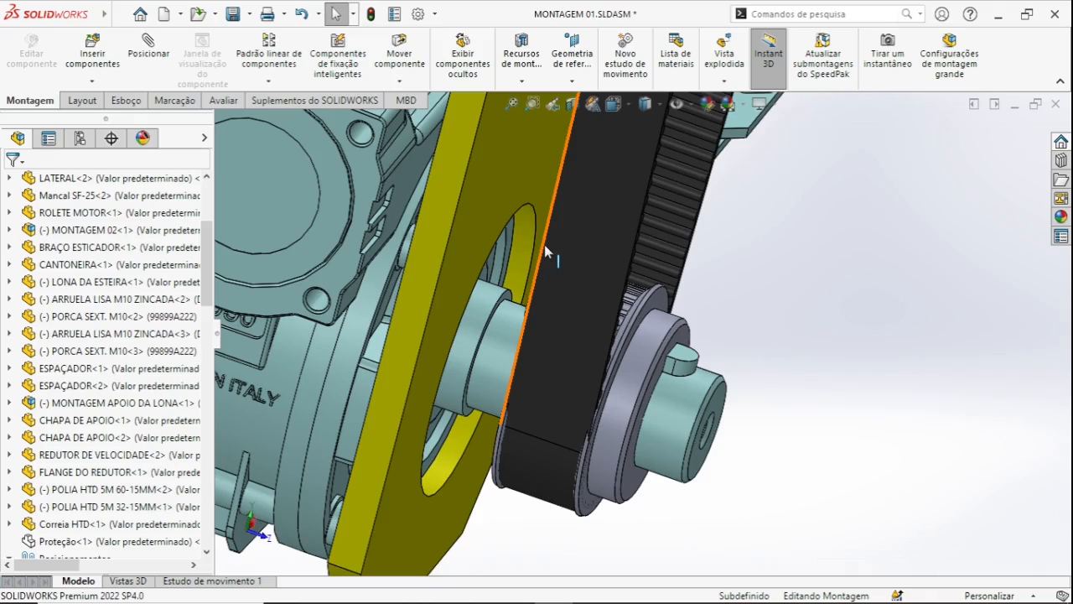
Step: Recheck the gap between the belt's inner edge and the gearbox flange face with the Measure tool
scroll(544, 244, "up", 3)
middle_click_drag(510, 210, 545, 222)
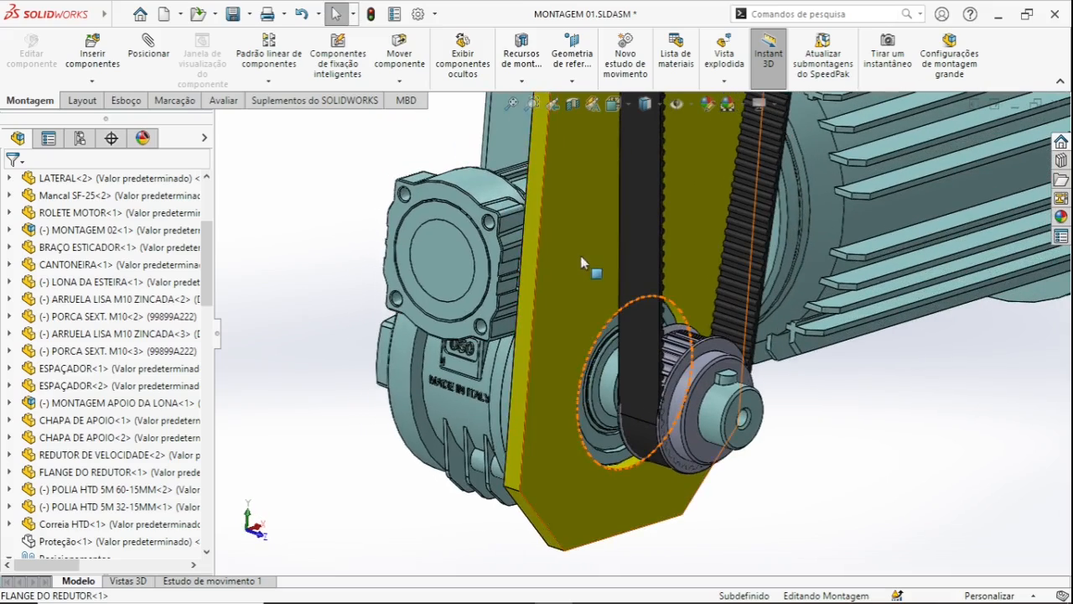
middle_click_drag(586, 256, 568, 294)
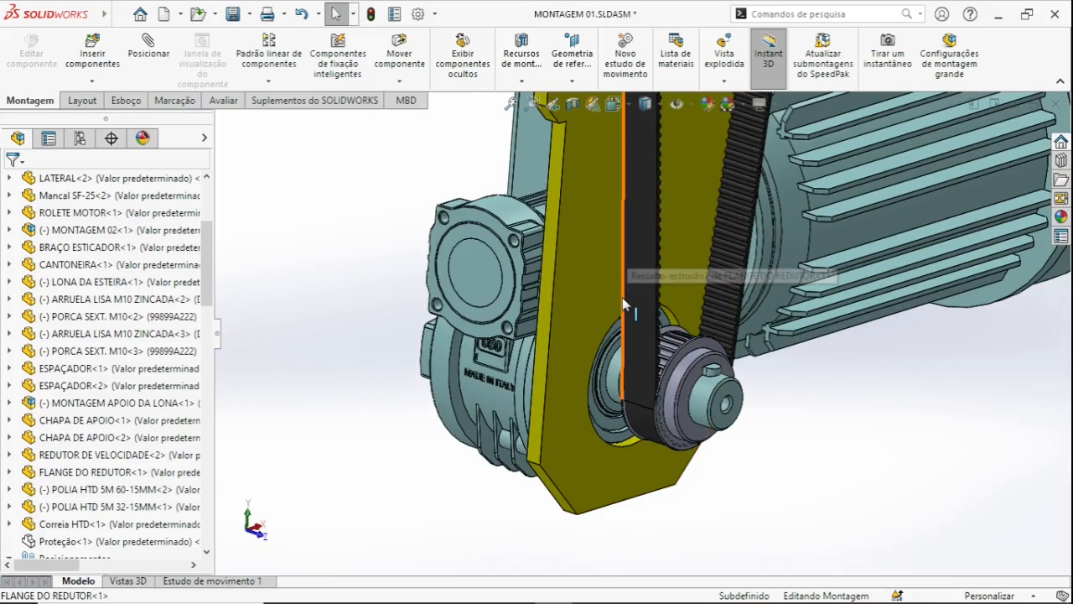
left_click(623, 304)
key("m")
left_click(607, 298)
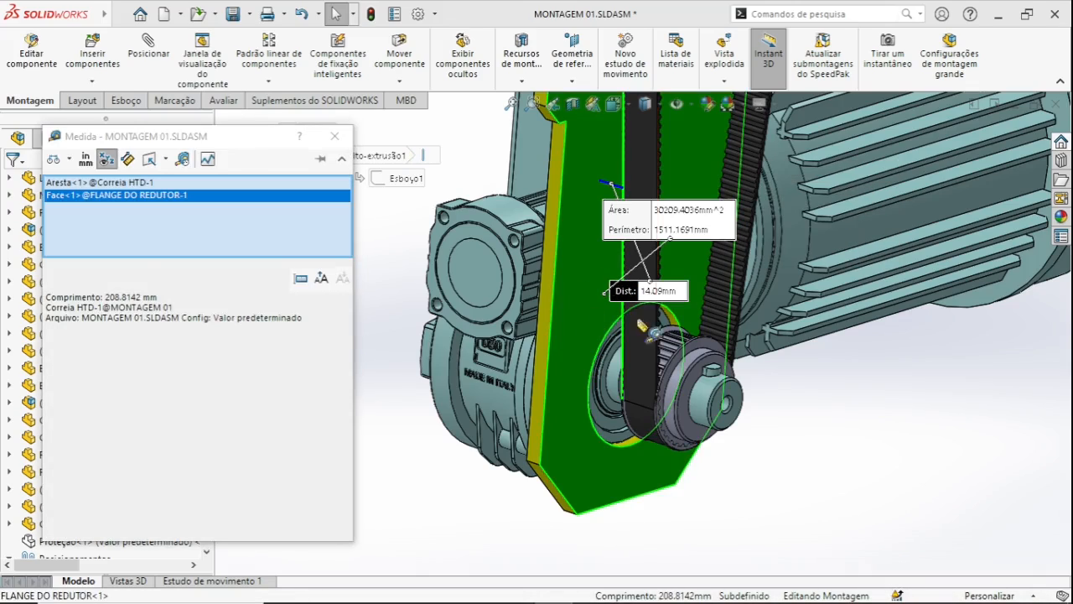
key("Escape")
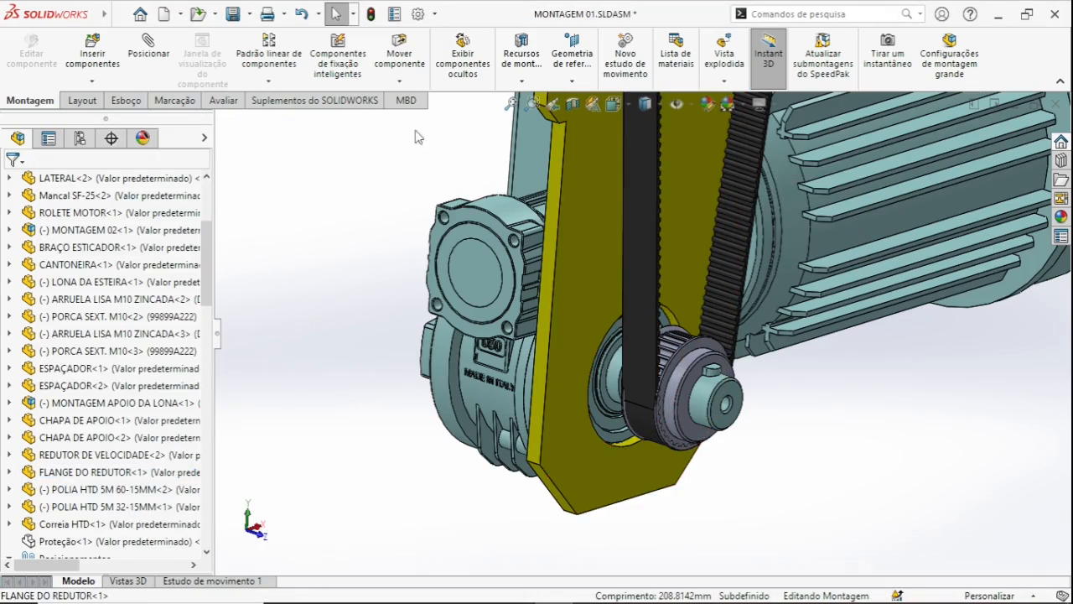
Step: Create a new part document from the Peça template
left_click(180, 14)
left_click(163, 13)
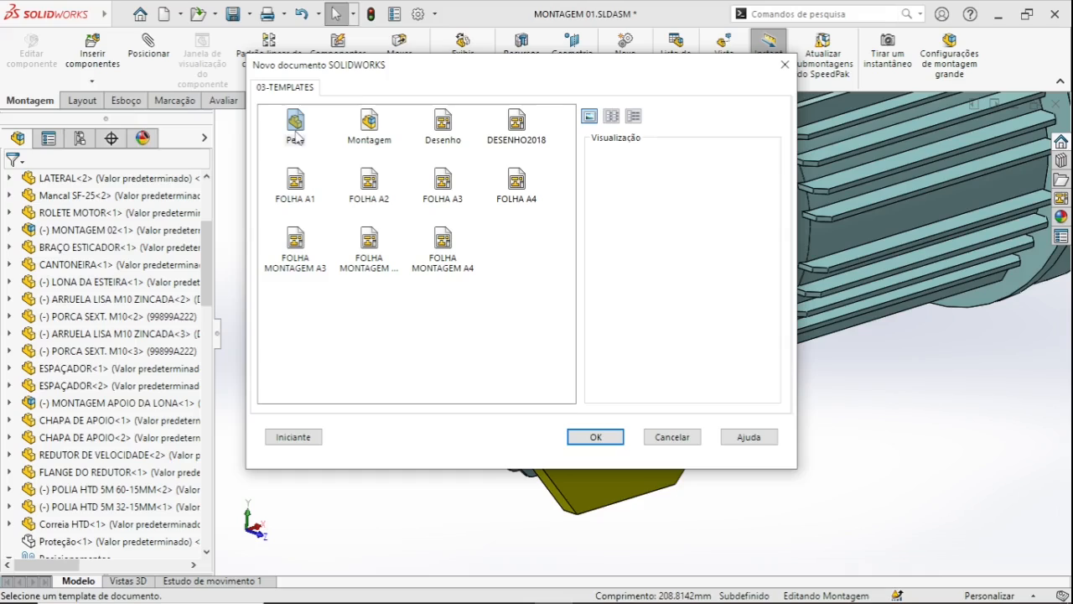
double_click(295, 127)
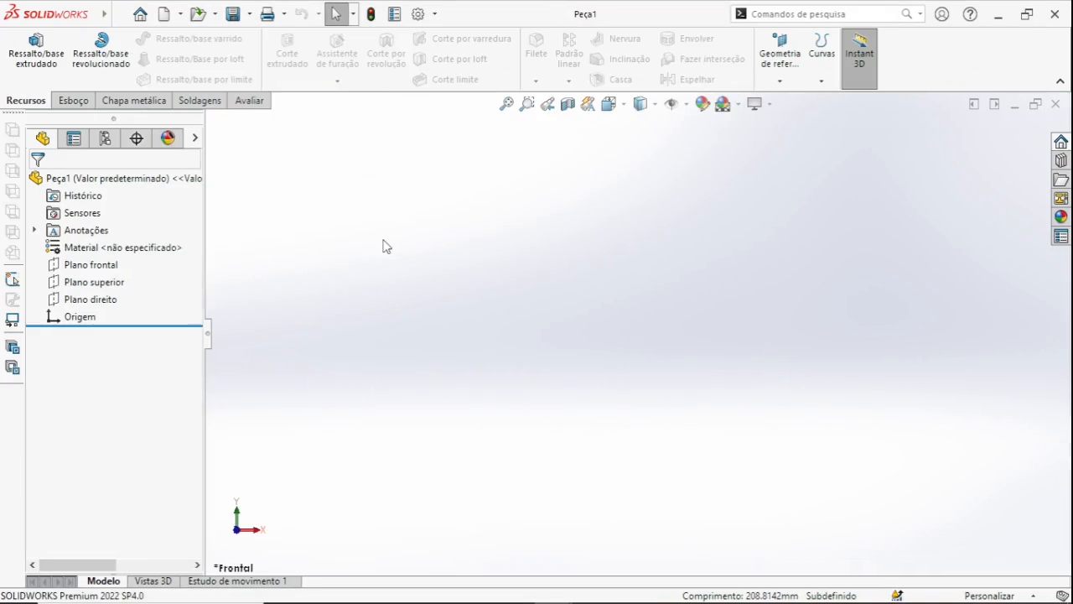
Step: Sketch a center rectangle about 48 mm high on the front plane, centred on the origin
left_click(93, 265)
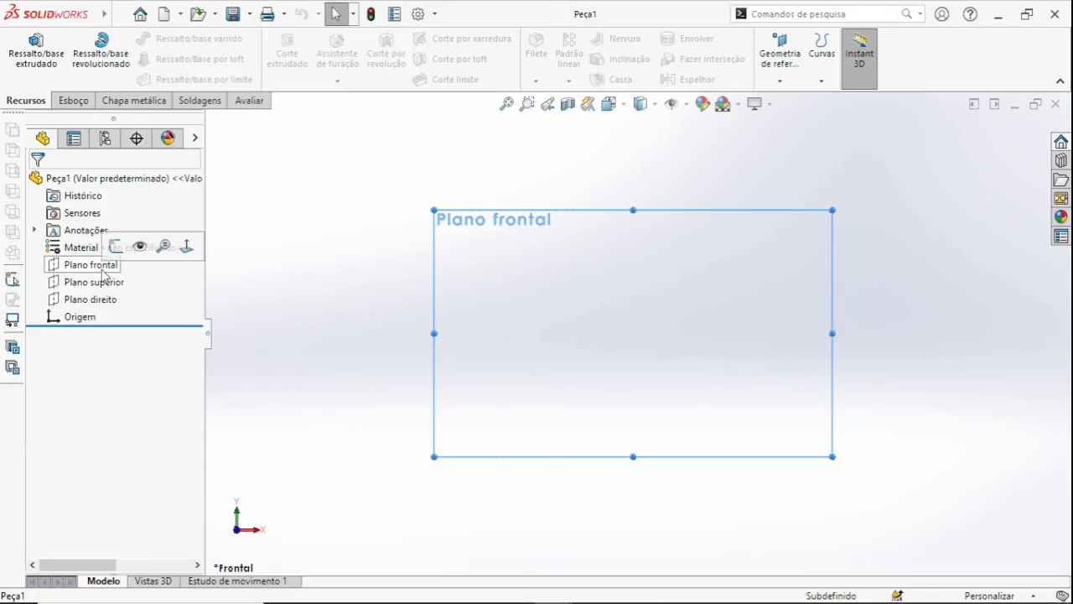
left_click(74, 102)
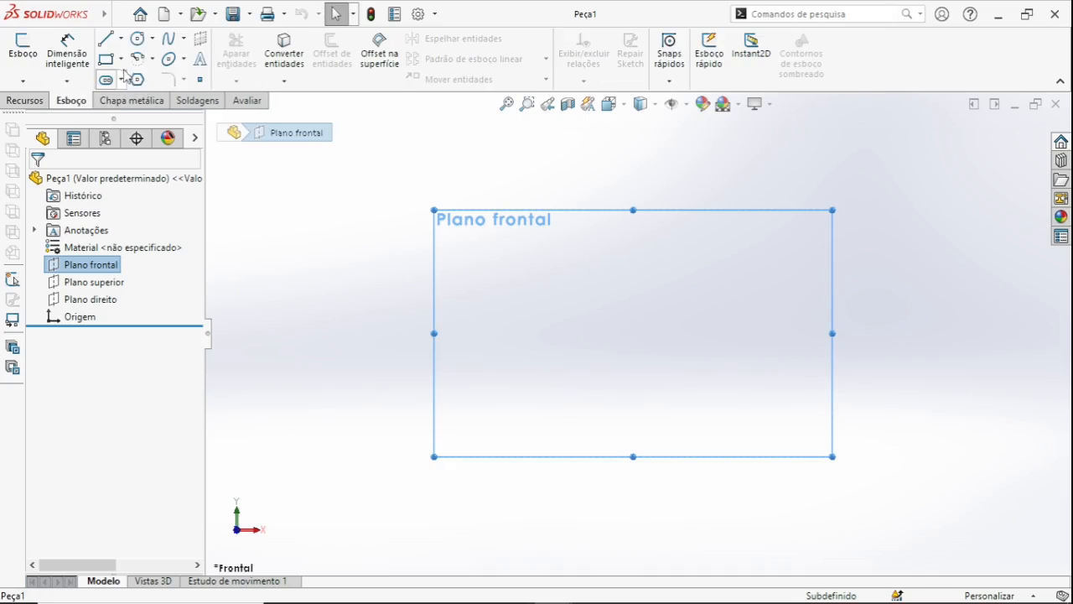
left_click(122, 59)
left_click(134, 95)
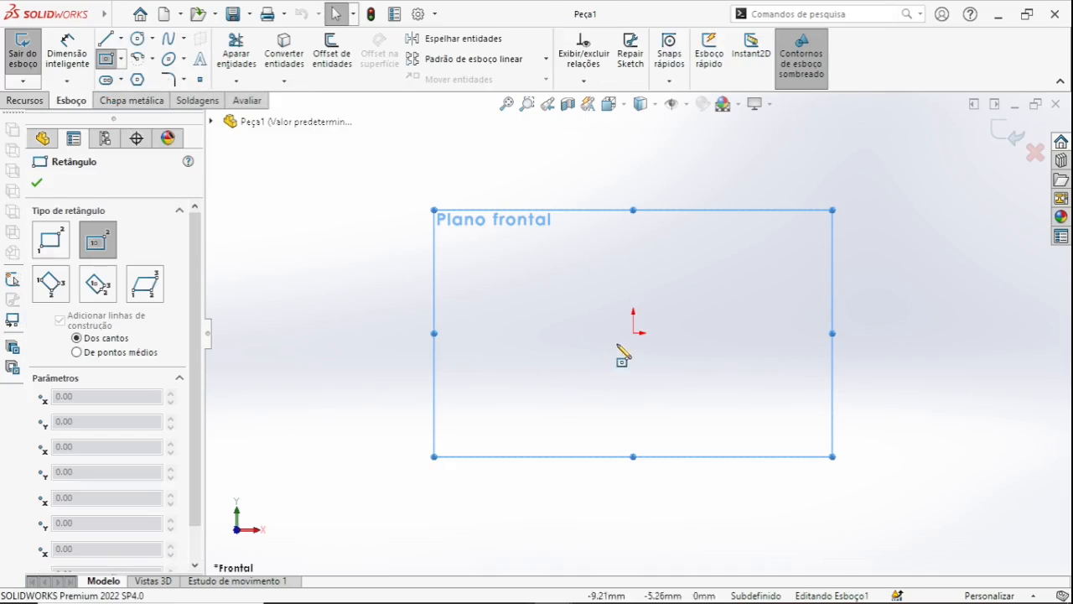
left_click(633, 333)
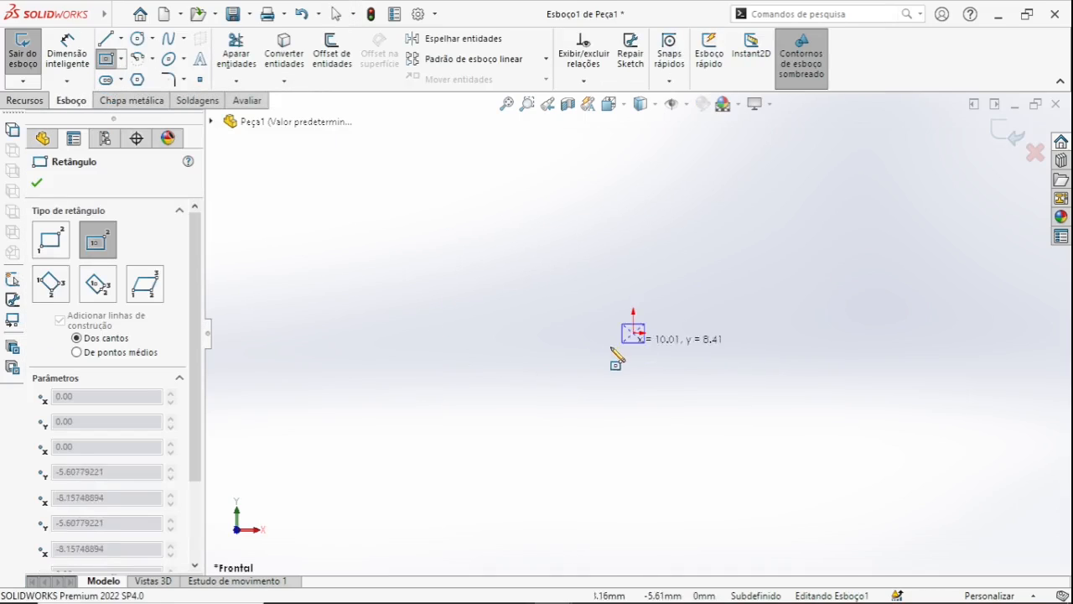
left_click(568, 386)
key("Escape")
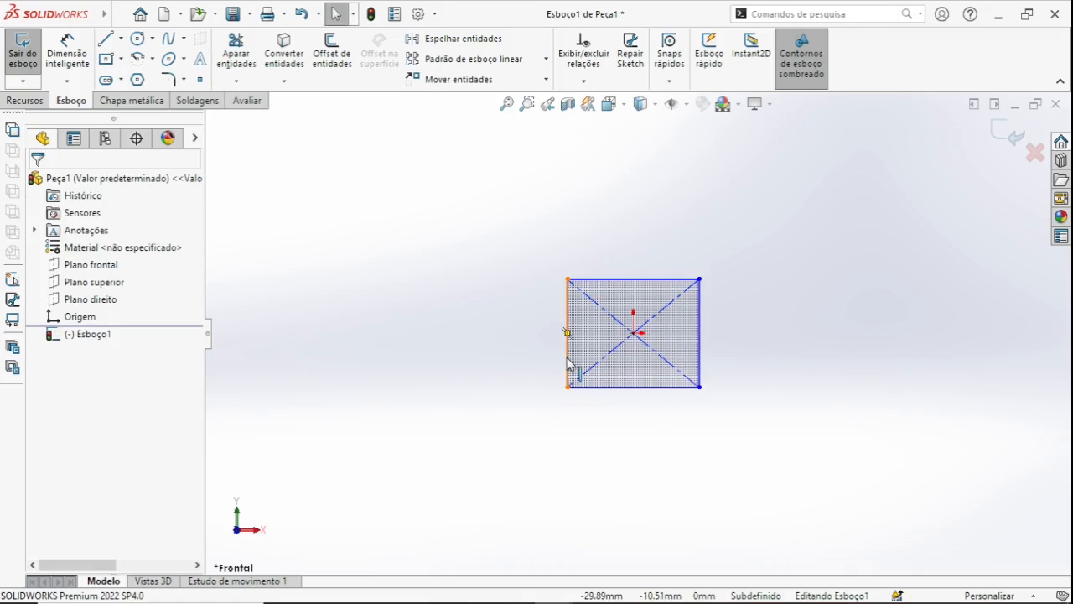
Step: Add an Equal relation between the rectangle's left and bottom sides to make it square
left_click(568, 362)
left_click(612, 387, "ctrl")
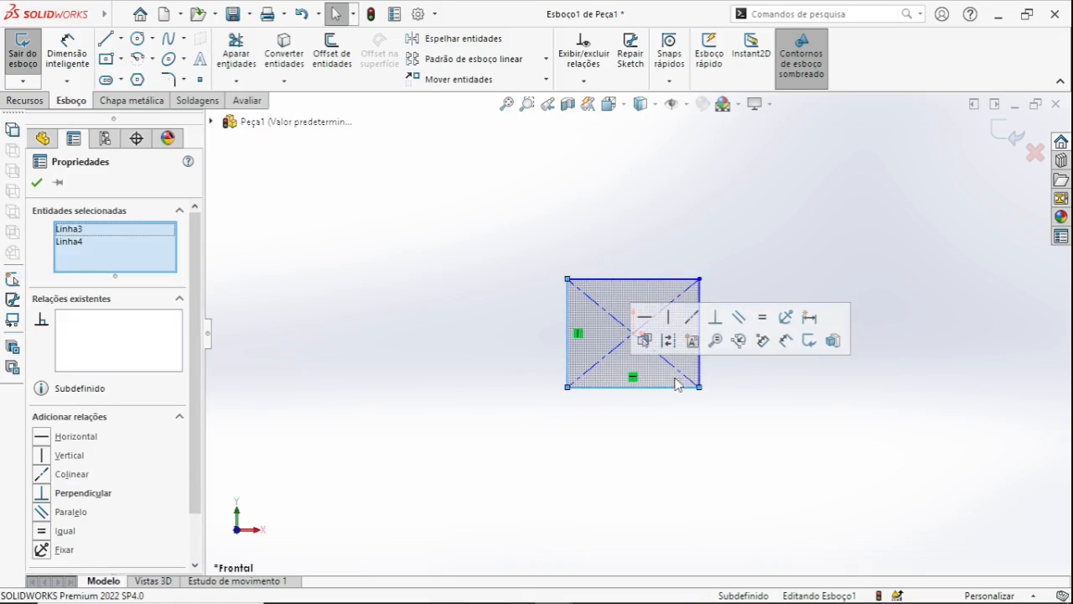
left_click(763, 318)
key("Escape")
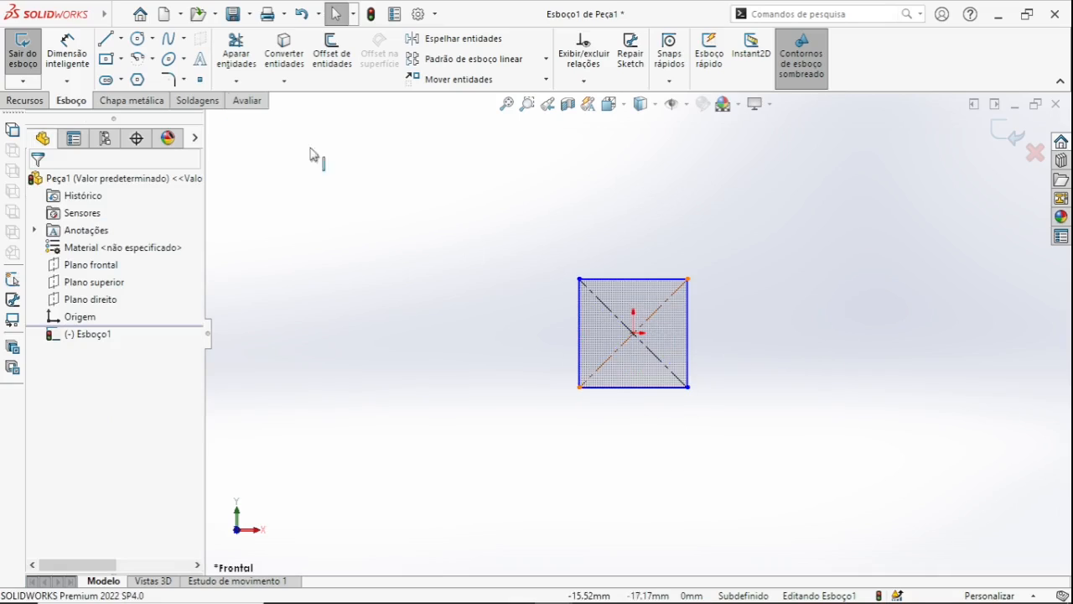
Step: Dimension the square's top side to 12.70 mm
left_click(67, 53)
left_click(644, 279)
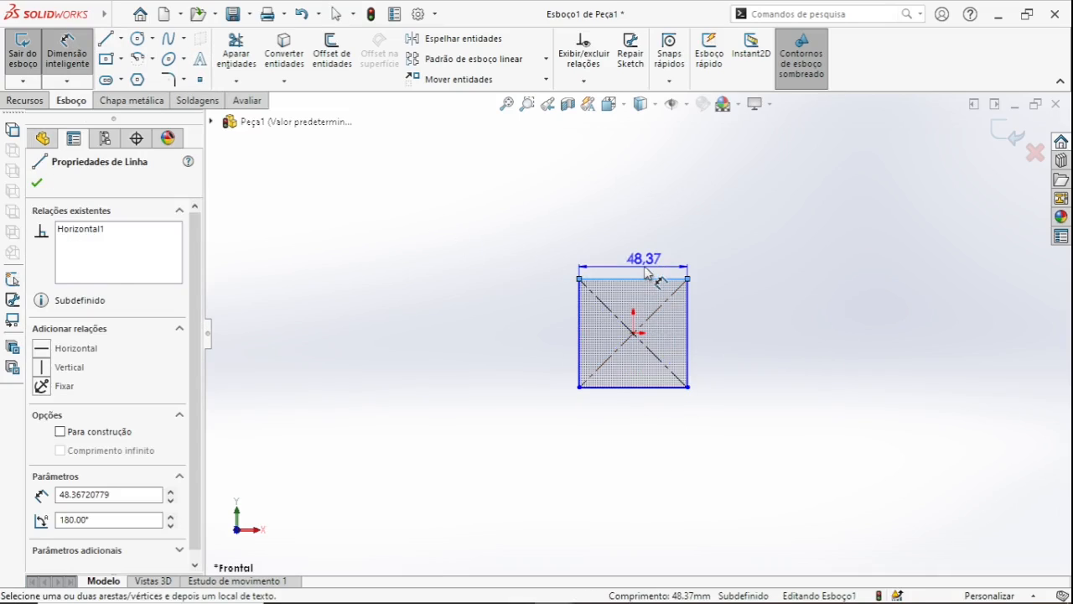
left_click(645, 271)
type("1")
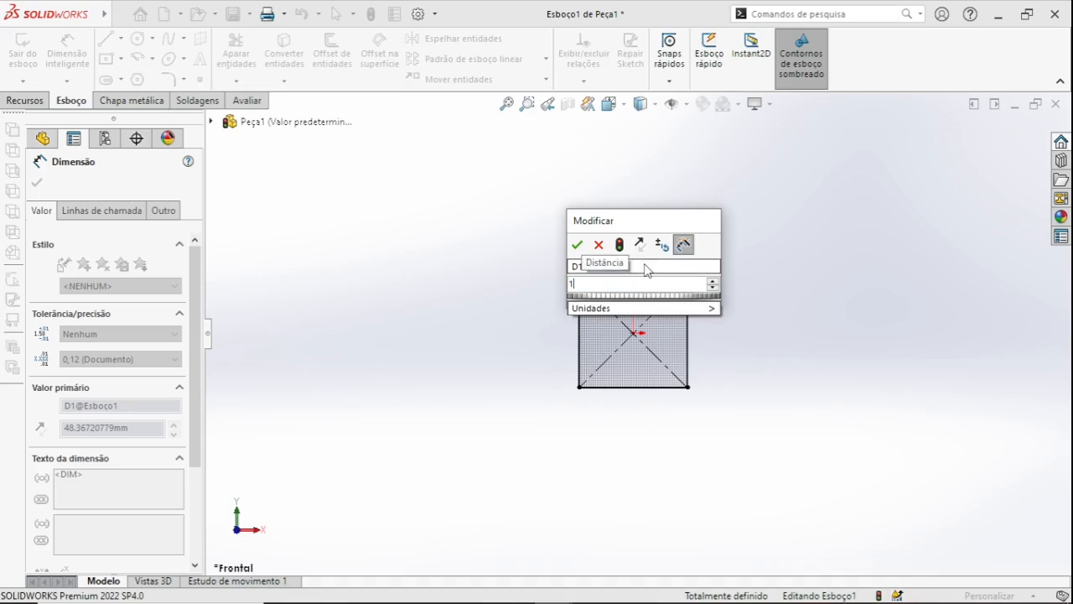
type("2,70")
key("Return")
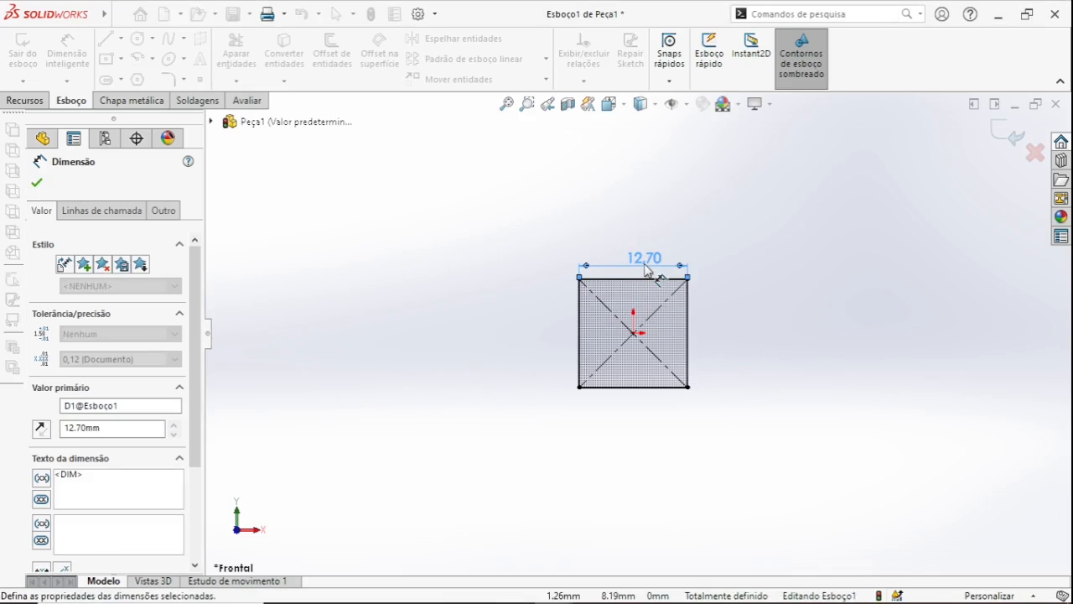
key("Escape")
key("Escape")
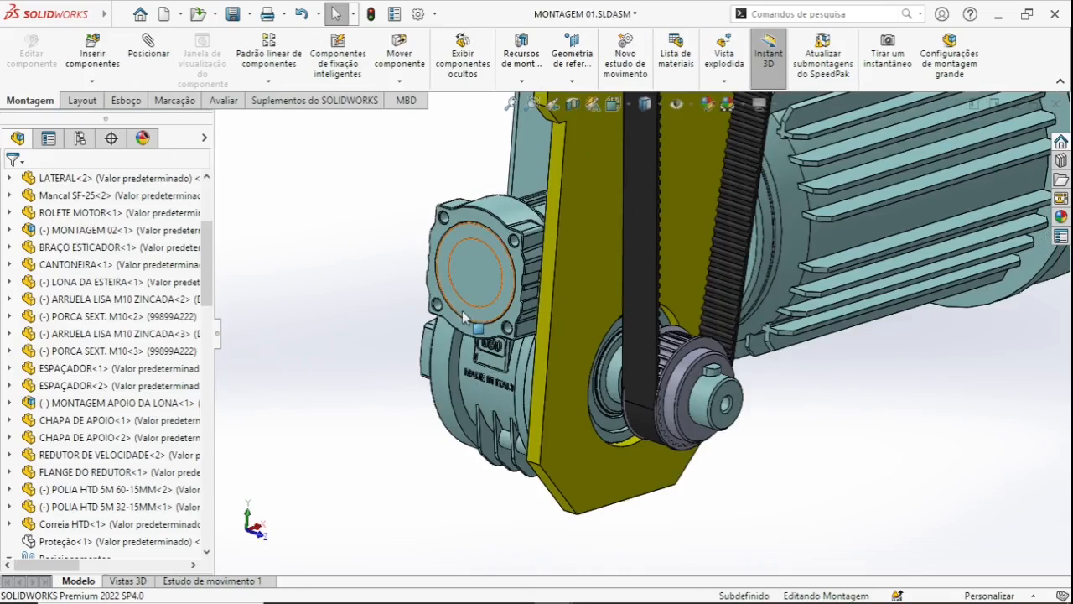
Step: In the MONTAGEM 01 assembly, measure the distance from the gearbox flange's vertical side edge to the small pulley's circular edge
middle_click_drag(580, 352, 530, 325)
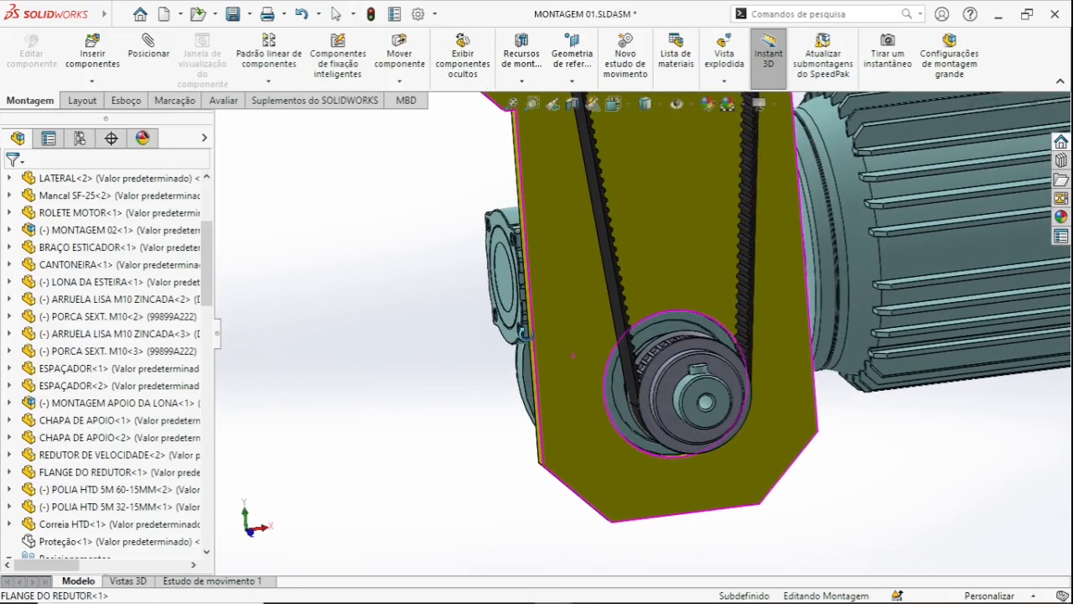
left_click(532, 323)
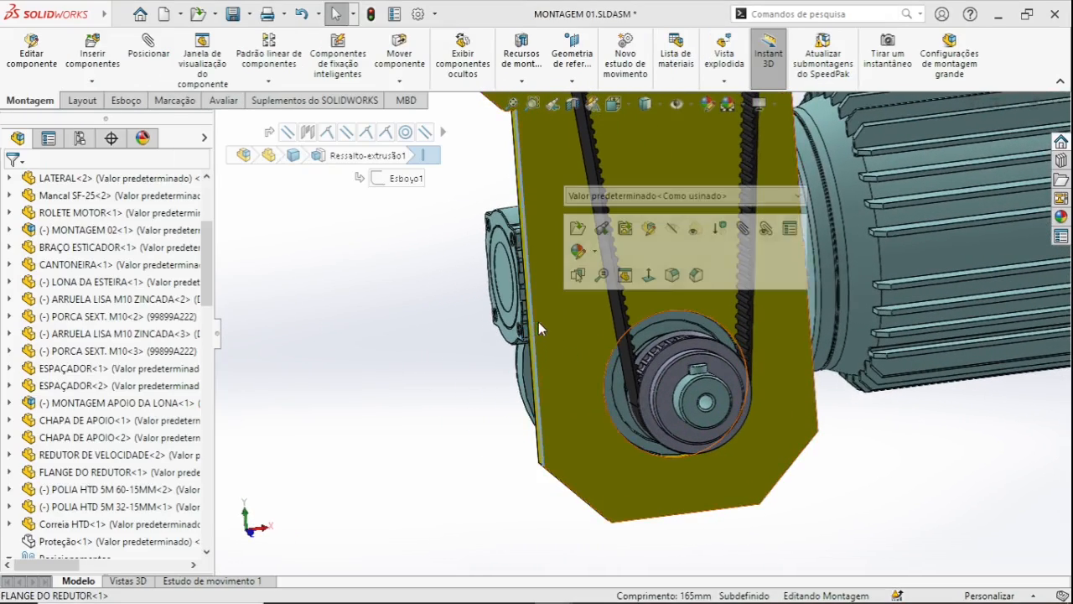
key("m")
left_click(696, 344)
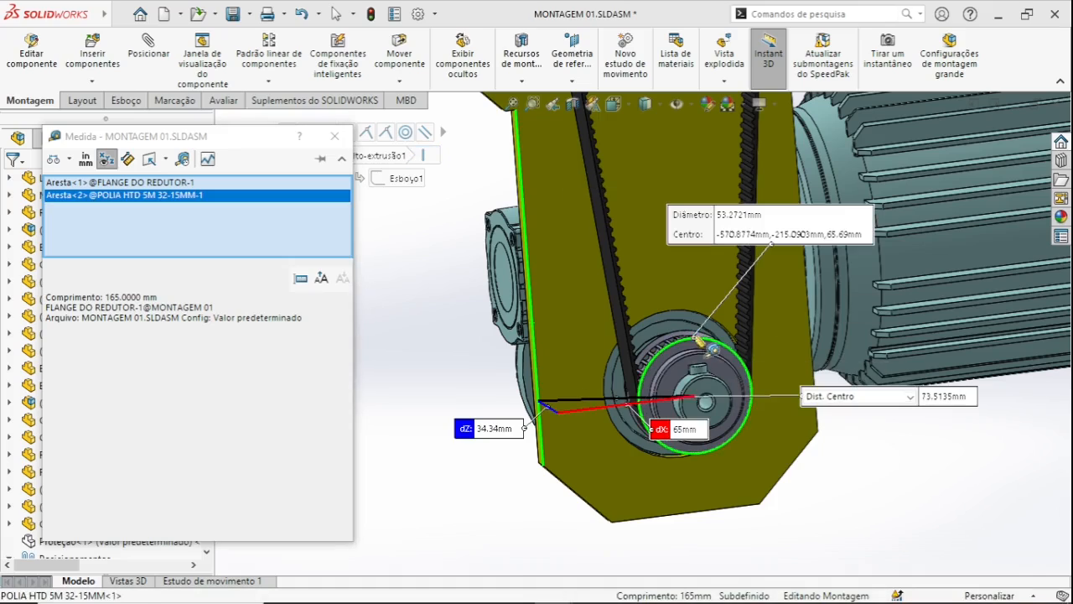
key("Escape")
key("Escape")
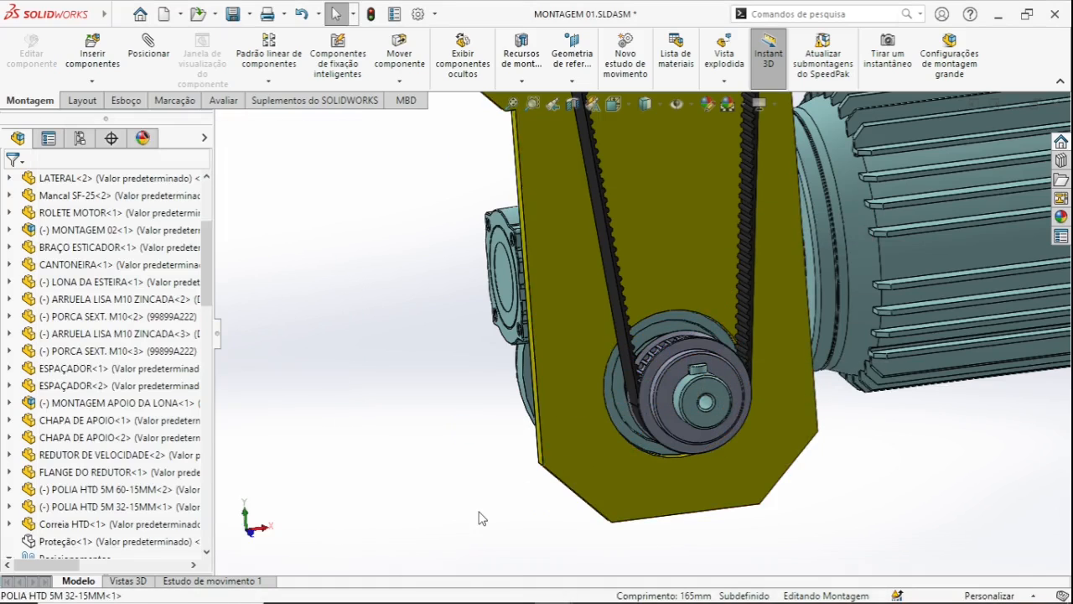
Step: Return to the new part and extrude the square sketch 65 mm as a boss using the mid-plane end condition
key("ctrl+Tab")
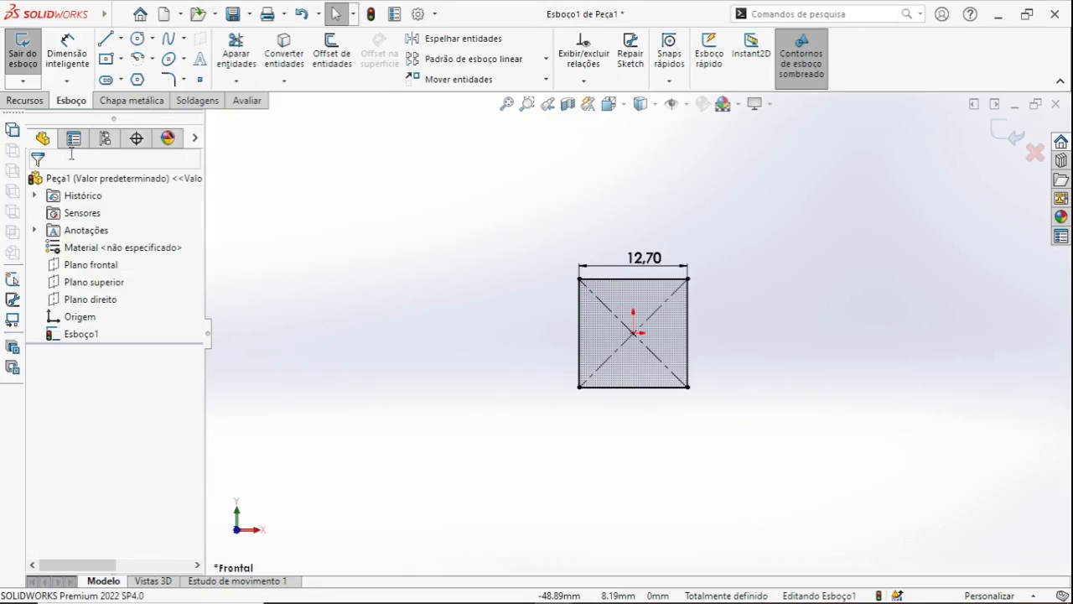
left_click(26, 100)
left_click(34, 73)
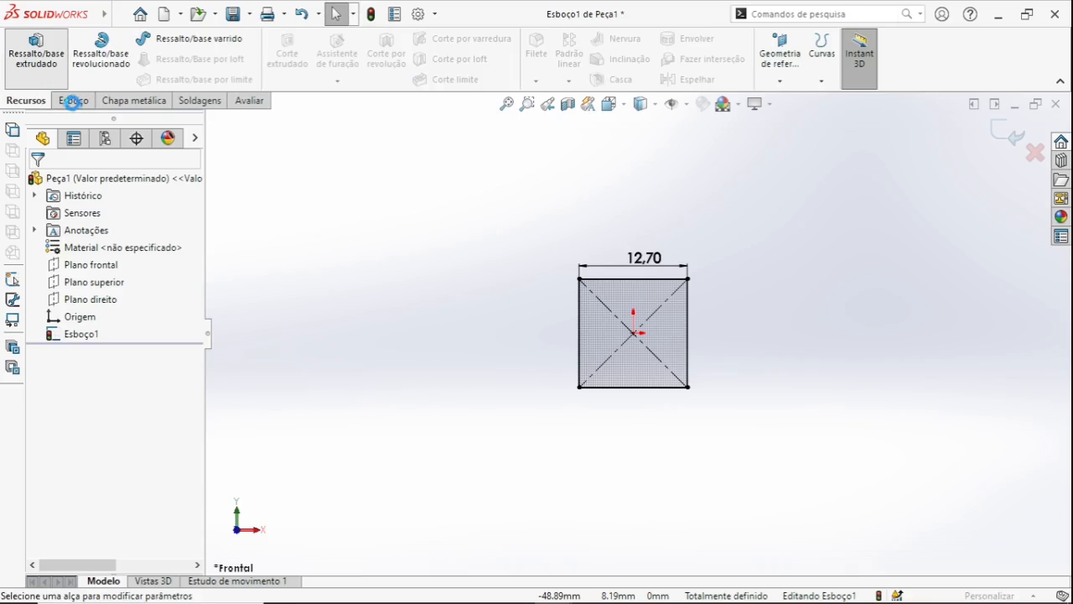
type("60")
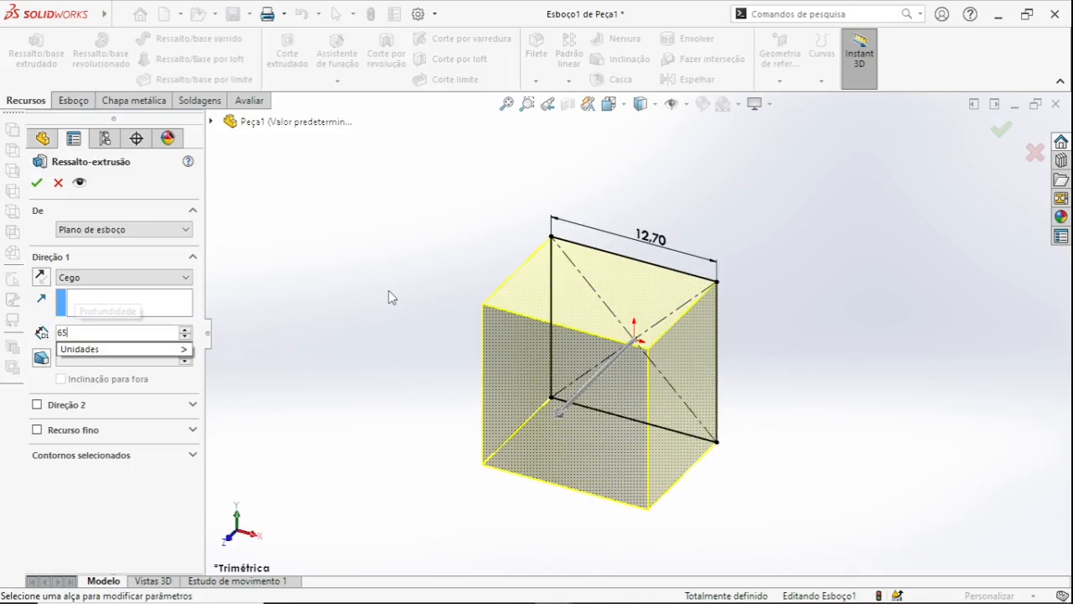
key("Return")
left_click(190, 277)
left_click(83, 340)
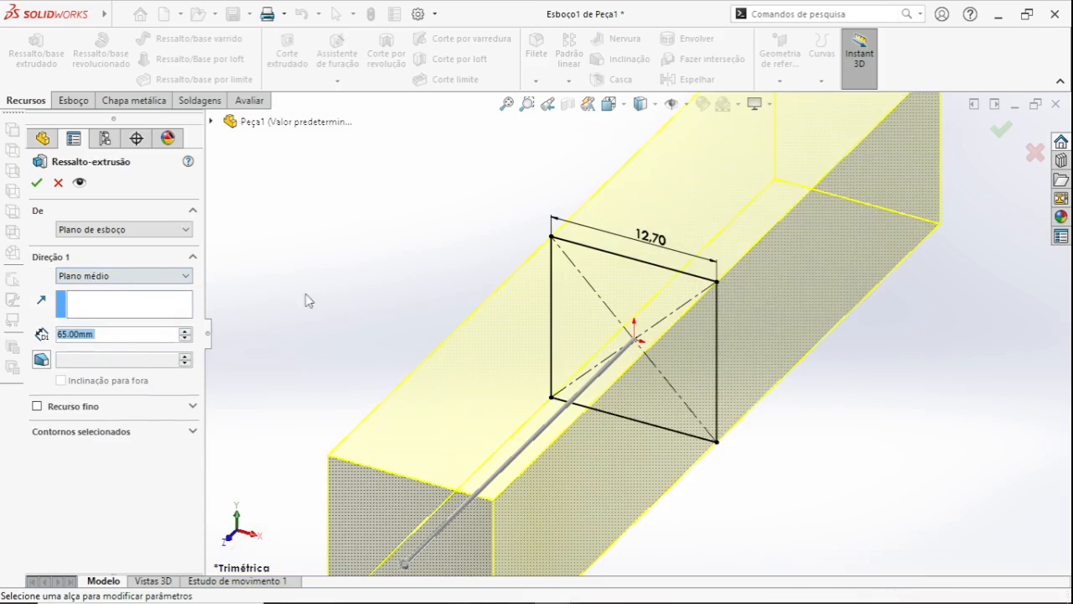
left_click(37, 183)
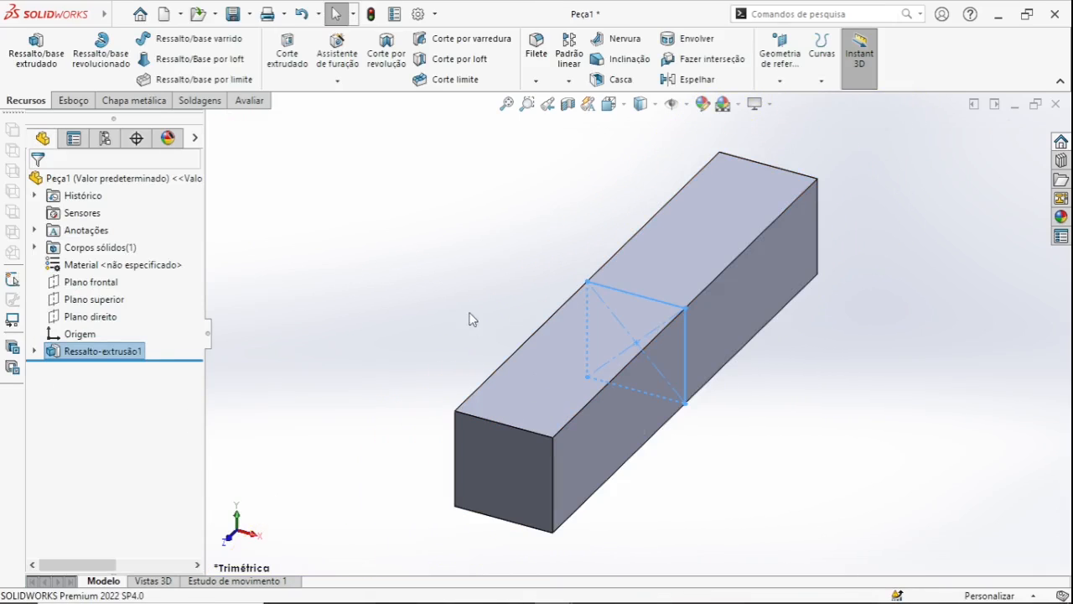
left_click(470, 318)
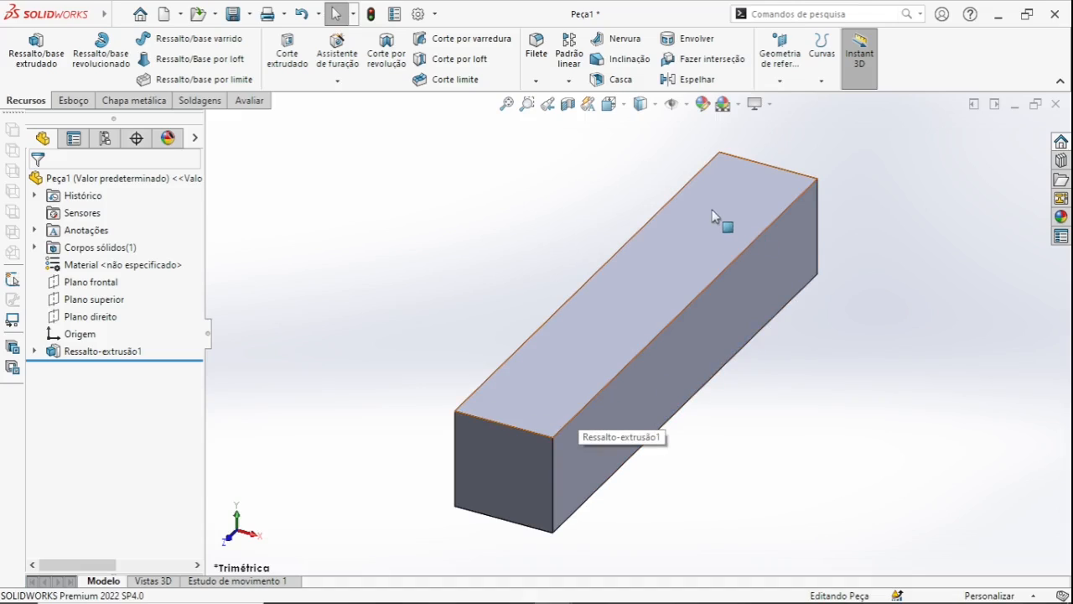
Step: Check the lengths of the top and side edges on the bar's front end face
left_click(502, 423)
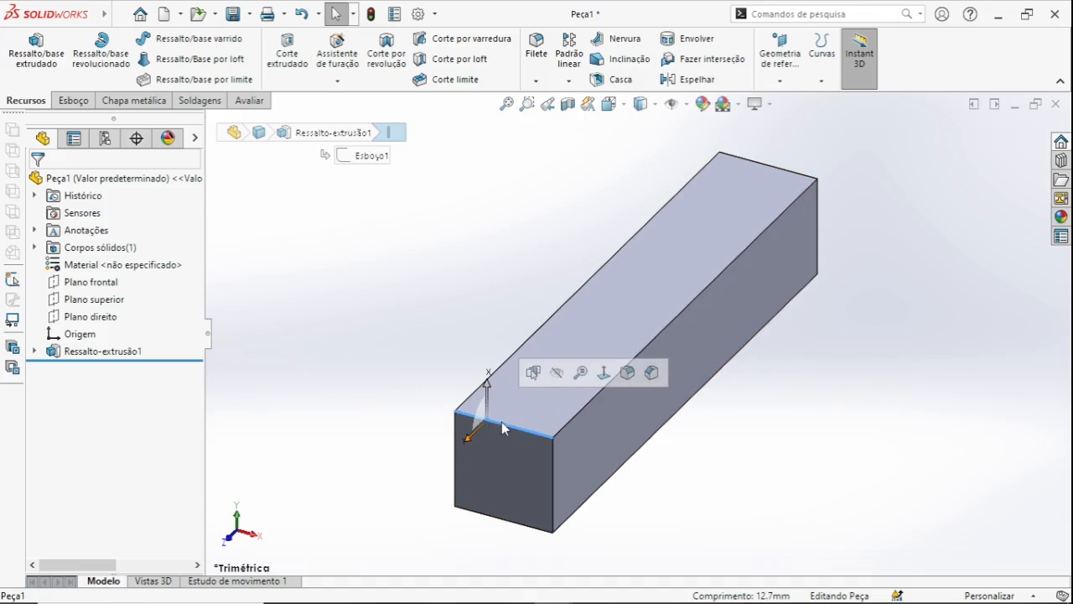
left_click(553, 453)
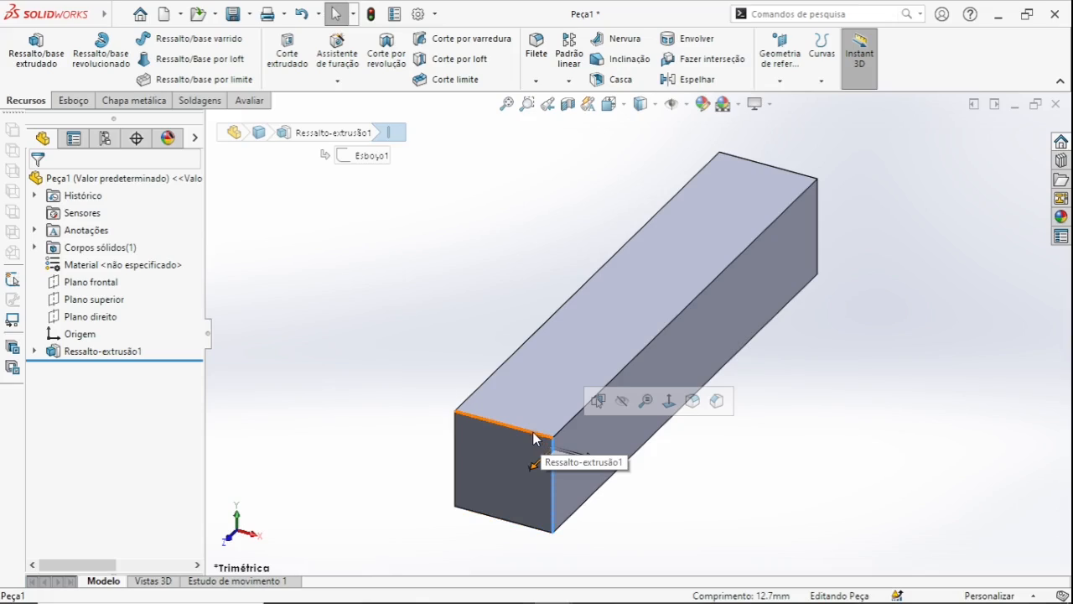
left_click(530, 435)
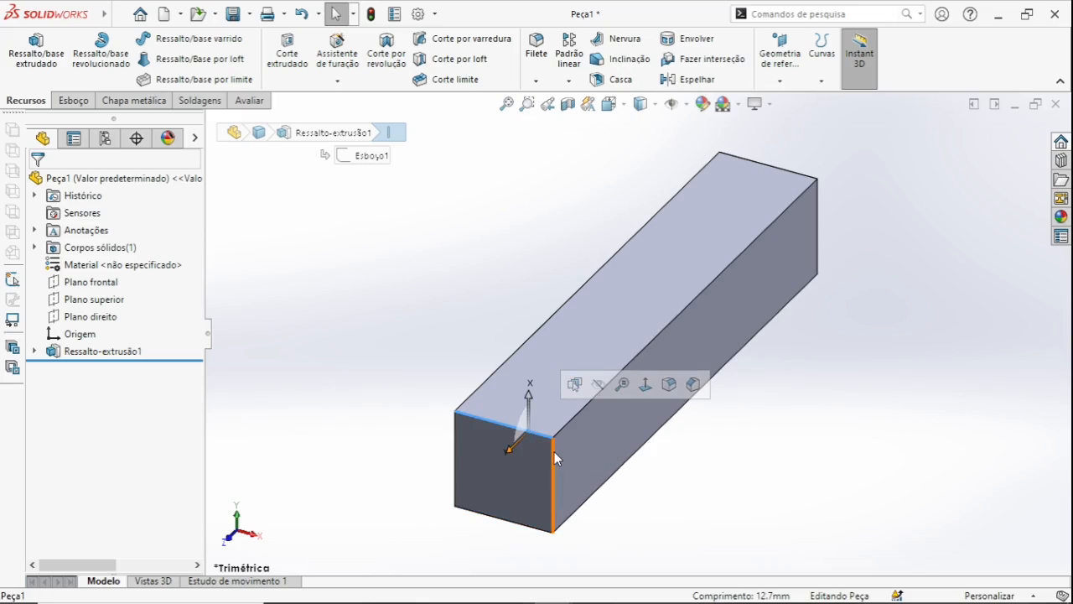
left_click(546, 427)
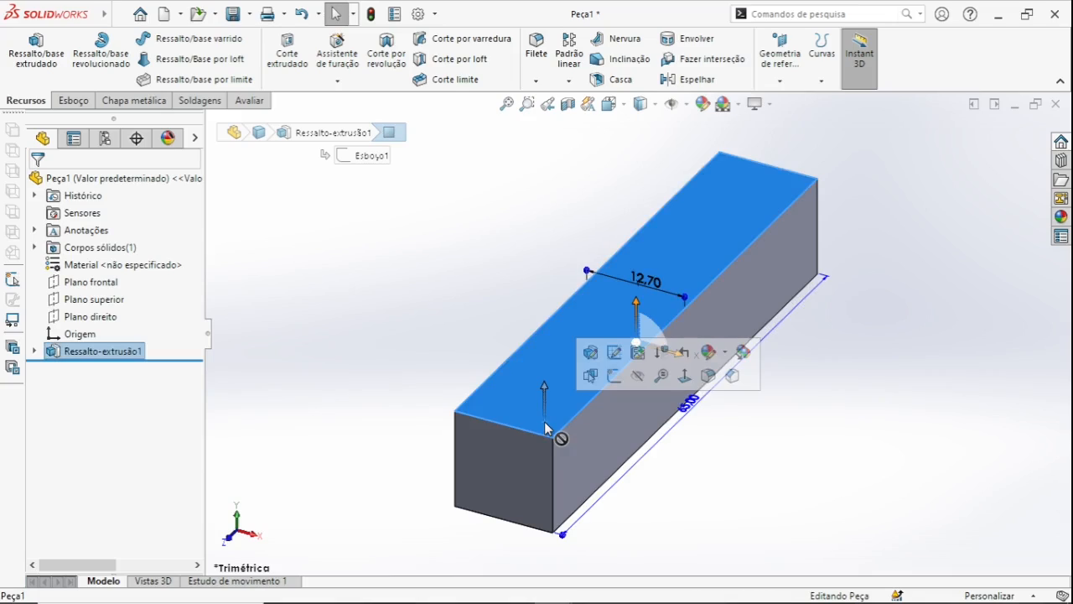
left_click(451, 318)
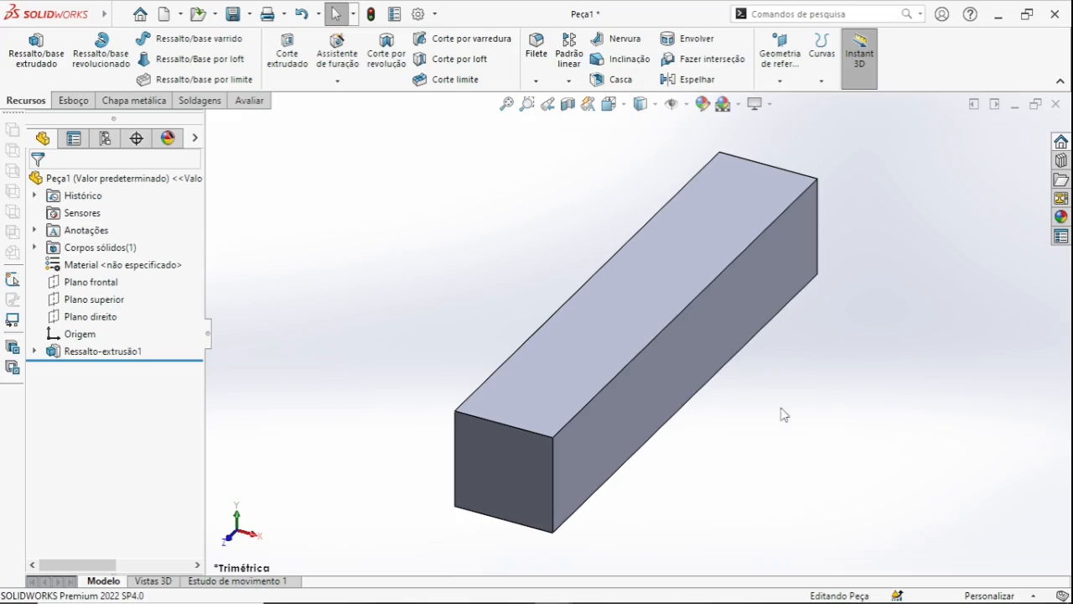
left_click(487, 424)
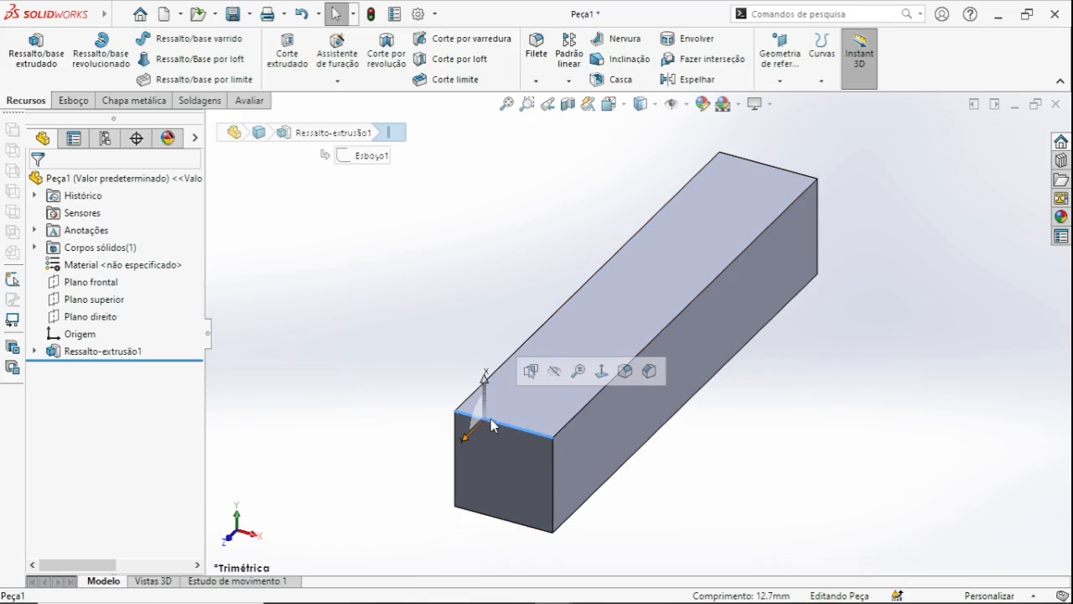
left_click(552, 455)
left_click(460, 353)
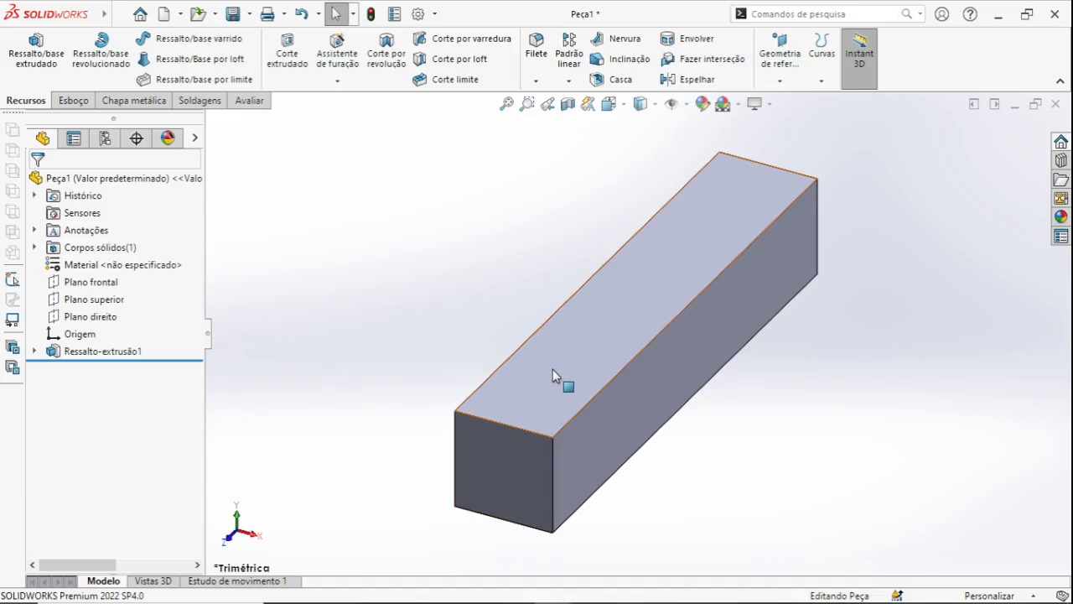
Step: On the bar's top face, sketch a lengthwise straight slot about 4.9 mm wide near one end, in line with the origin
left_click(577, 346)
left_click(719, 302)
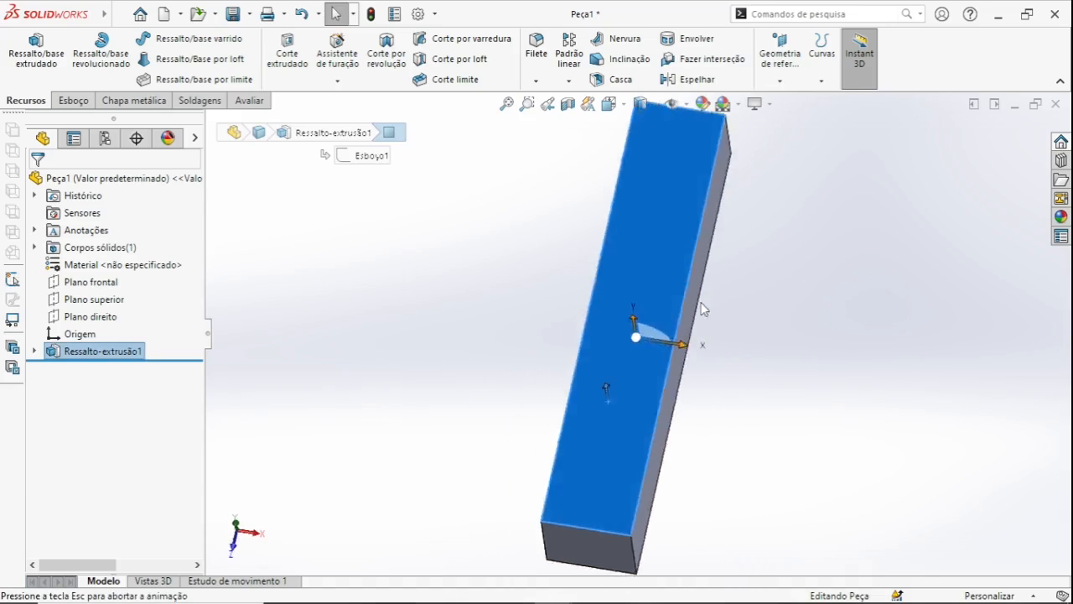
left_click(73, 100)
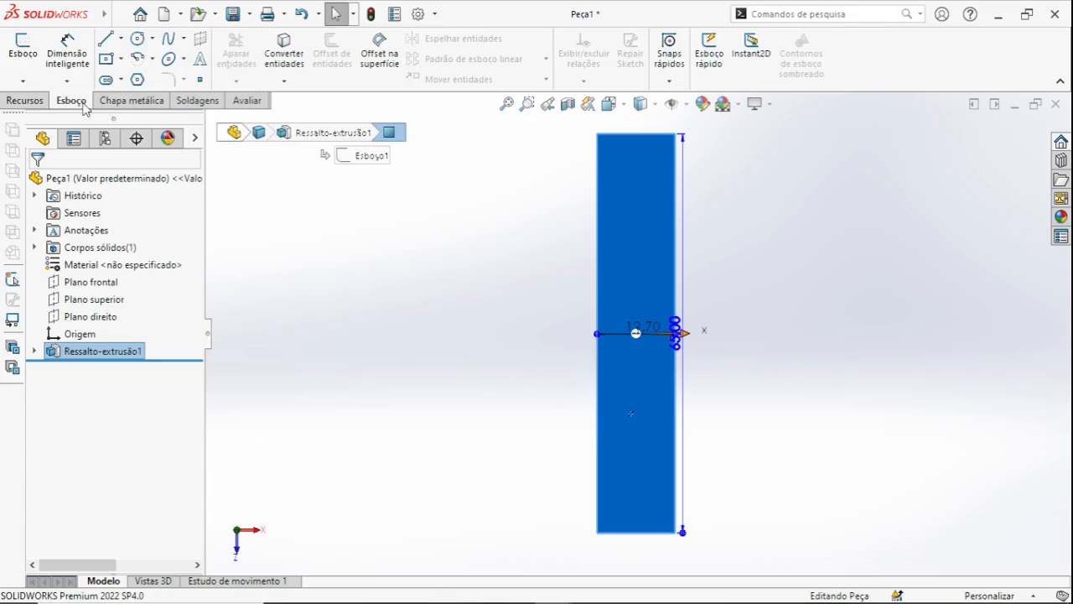
left_click(24, 53)
left_click(121, 80)
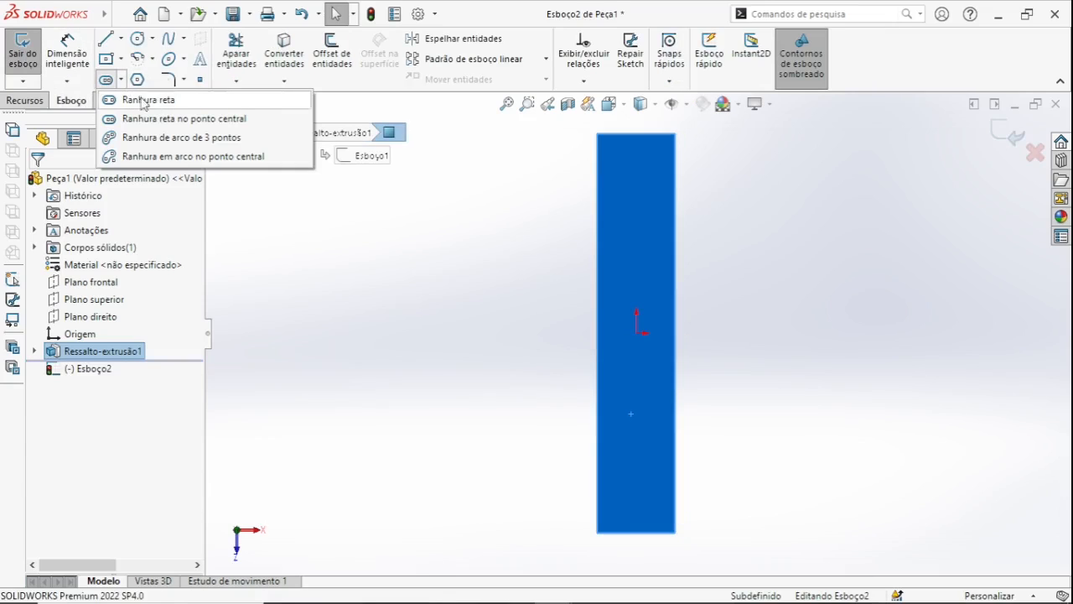
left_click(156, 101)
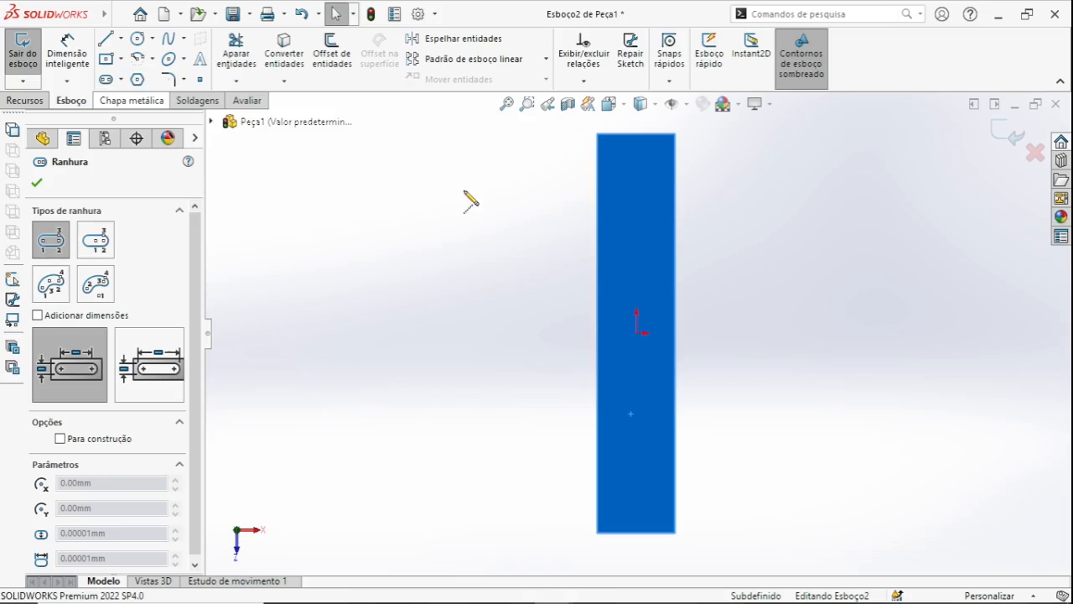
left_click(636, 177)
left_click(637, 265)
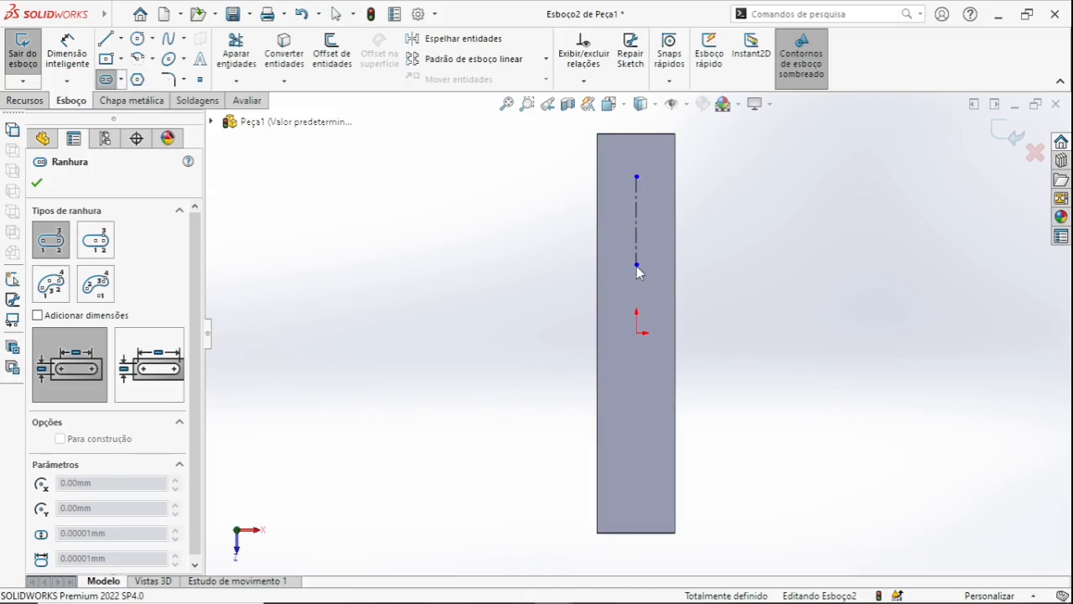
left_click(653, 270)
key("Escape")
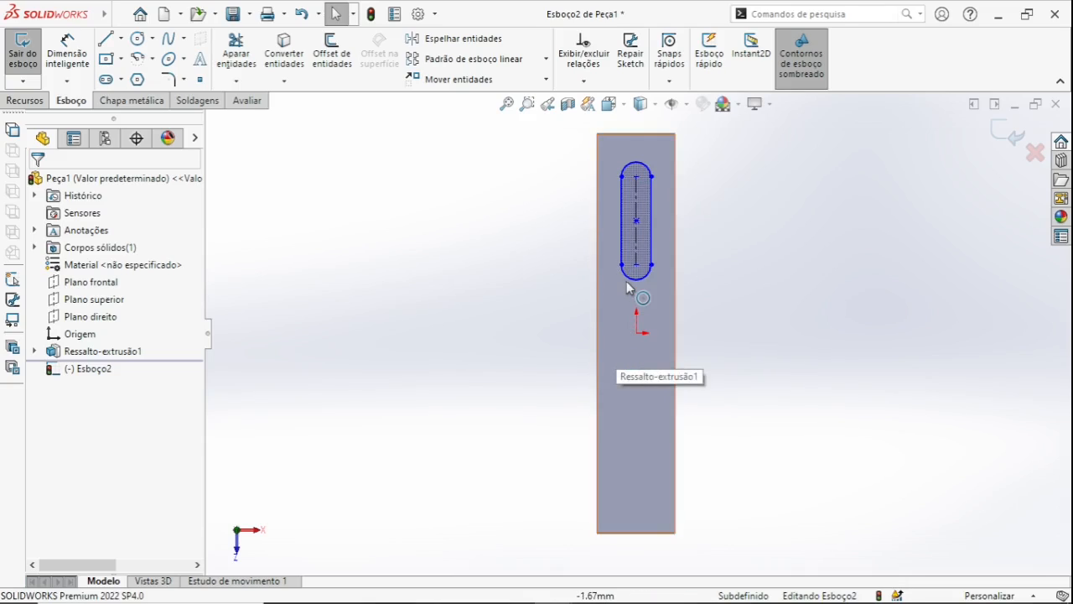
Step: Dimension the slot's width and set it to 7 mm
left_click(69, 61)
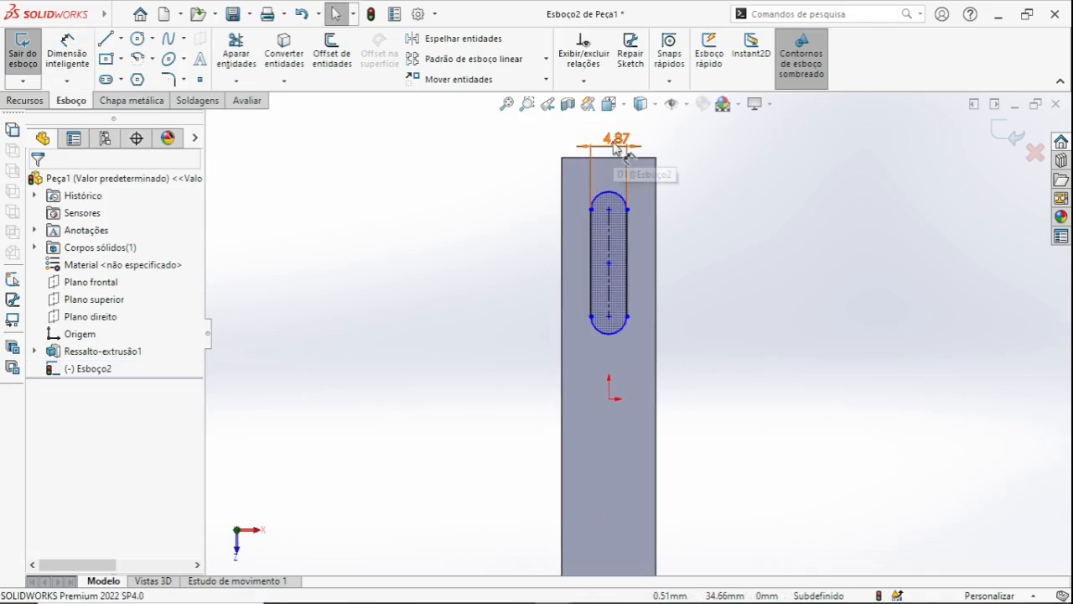
double_click(615, 143)
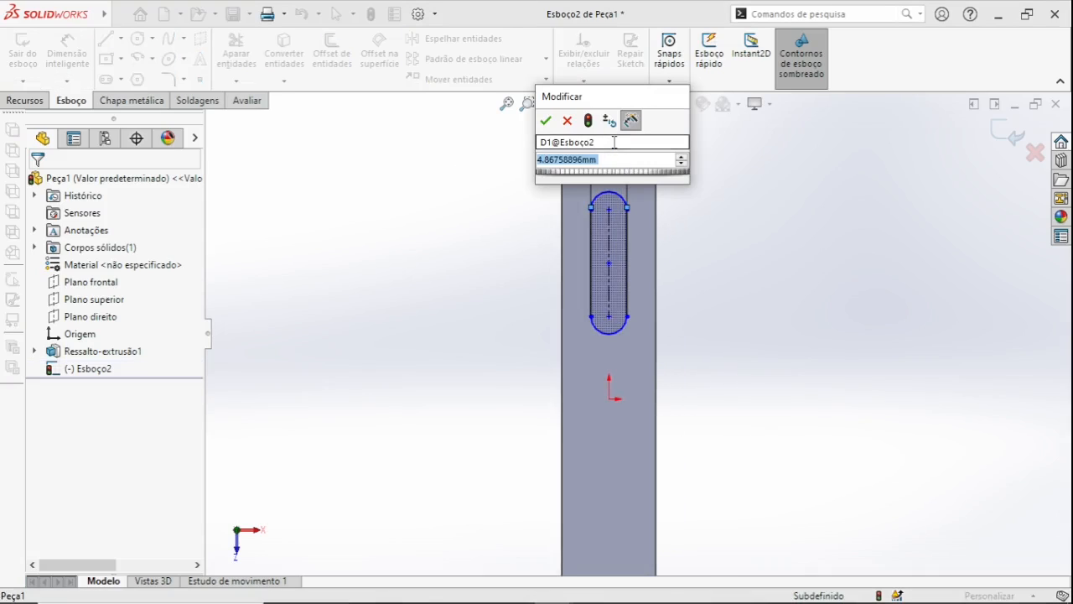
type("7")
key("Return")
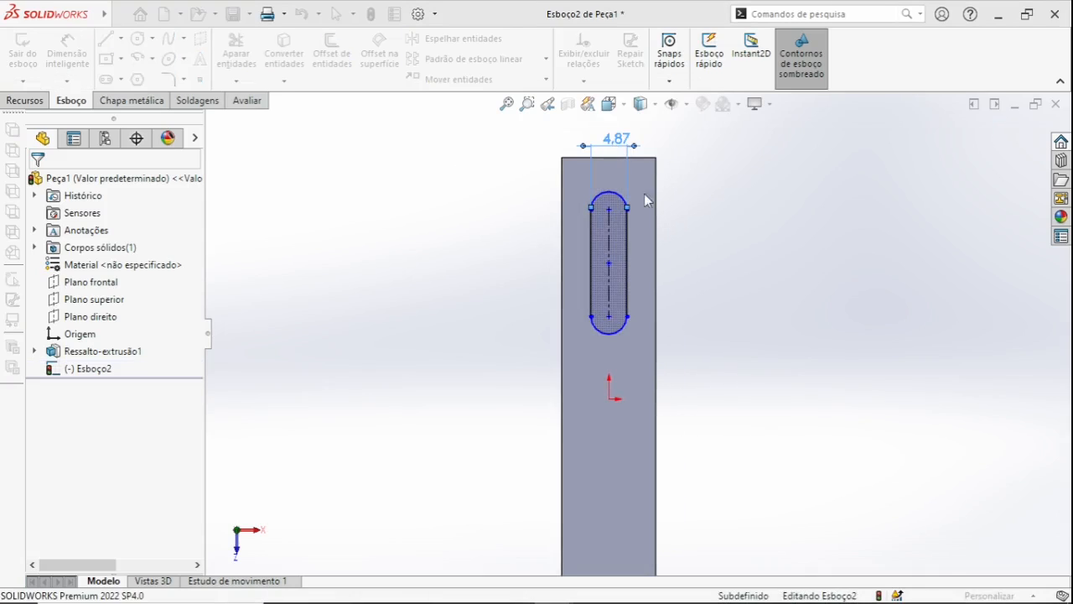
left_click(718, 256)
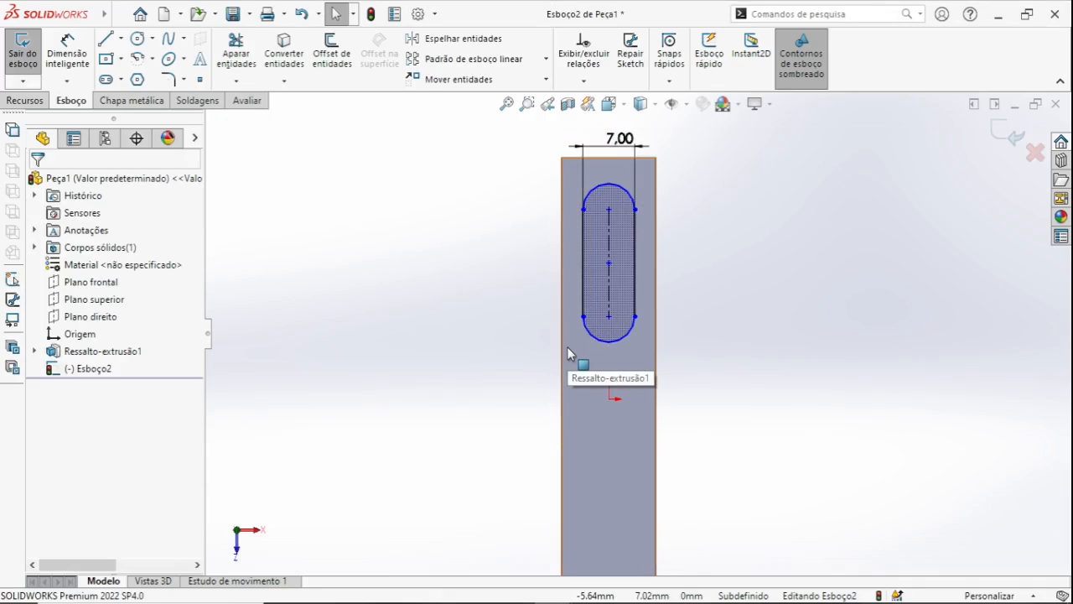
Step: Dimension the slot's outer arc centre 7 mm from the bar's nearest end edge
left_click(68, 52)
left_click(610, 213)
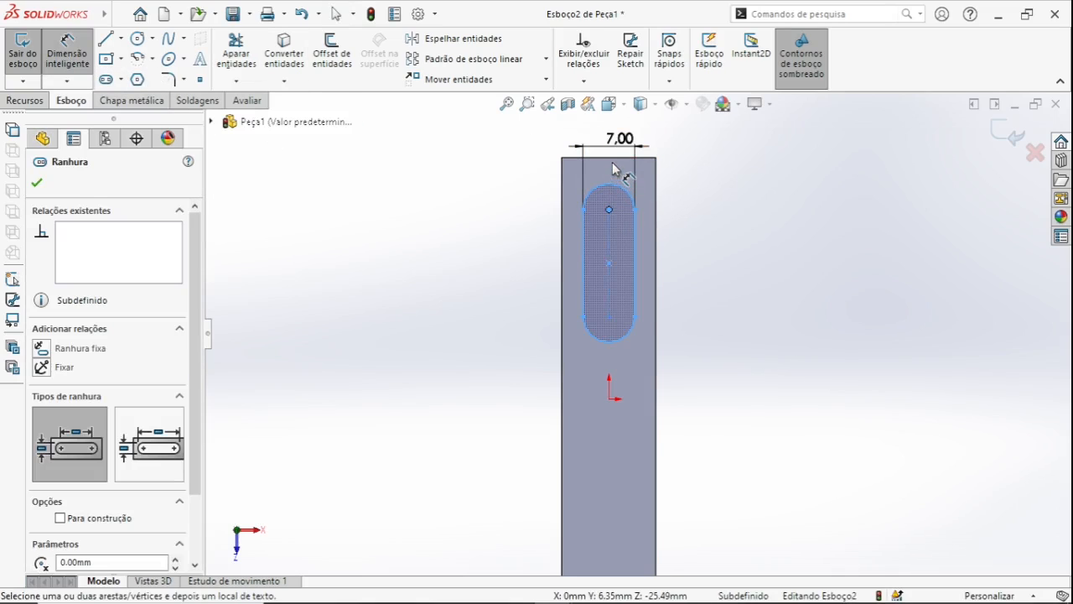
left_click(614, 159)
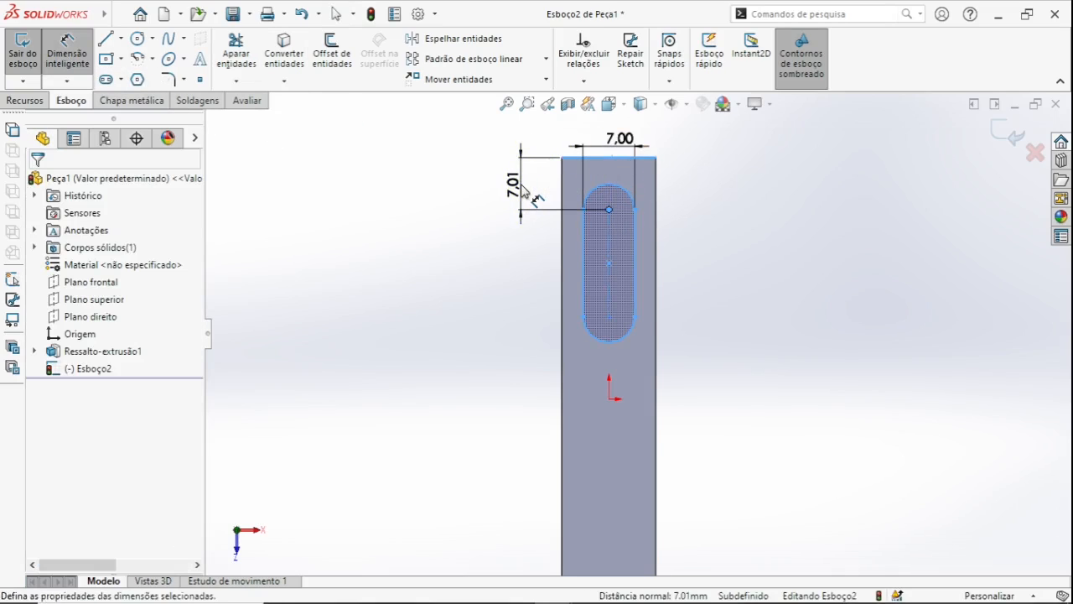
left_click(522, 190)
type("7")
key("Return")
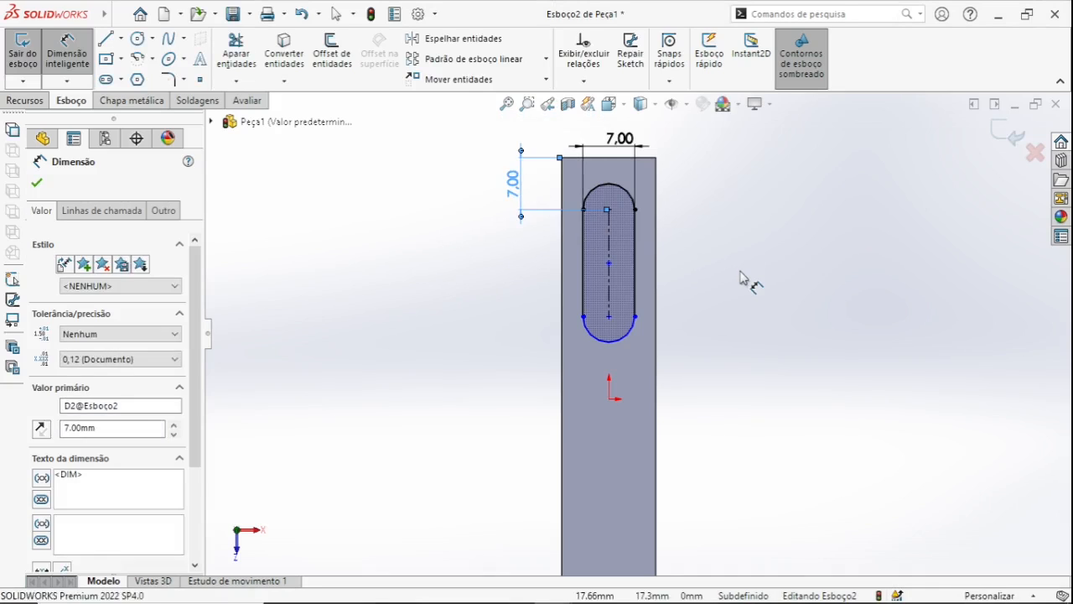
key("Escape")
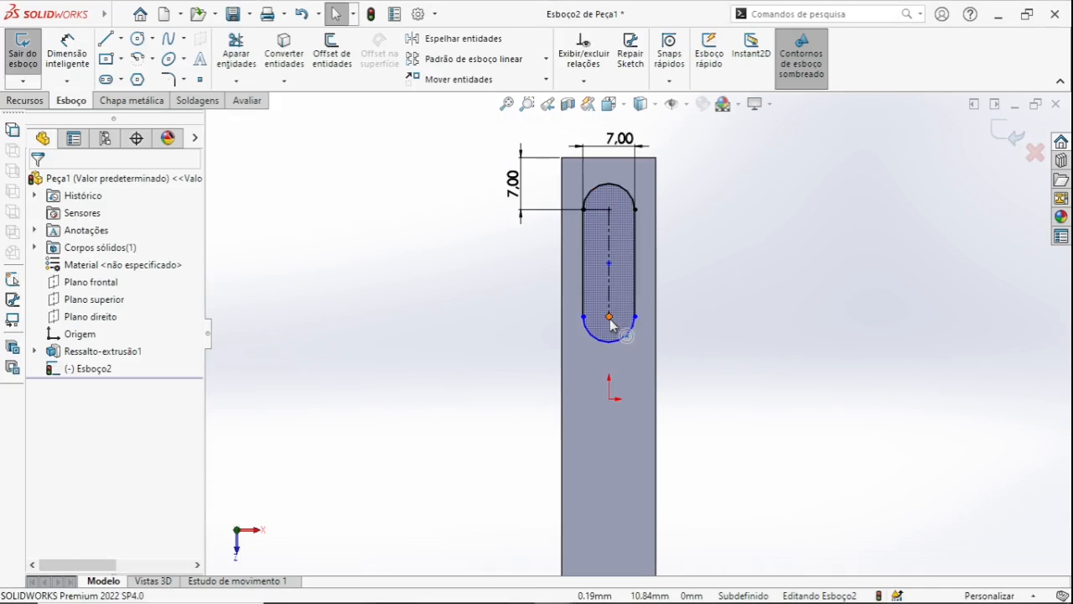
Step: Lengthen the slot toward the origin and dimension the distance between its arc centres at 20 mm
left_click_drag(612, 318, 607, 358)
left_click(493, 323)
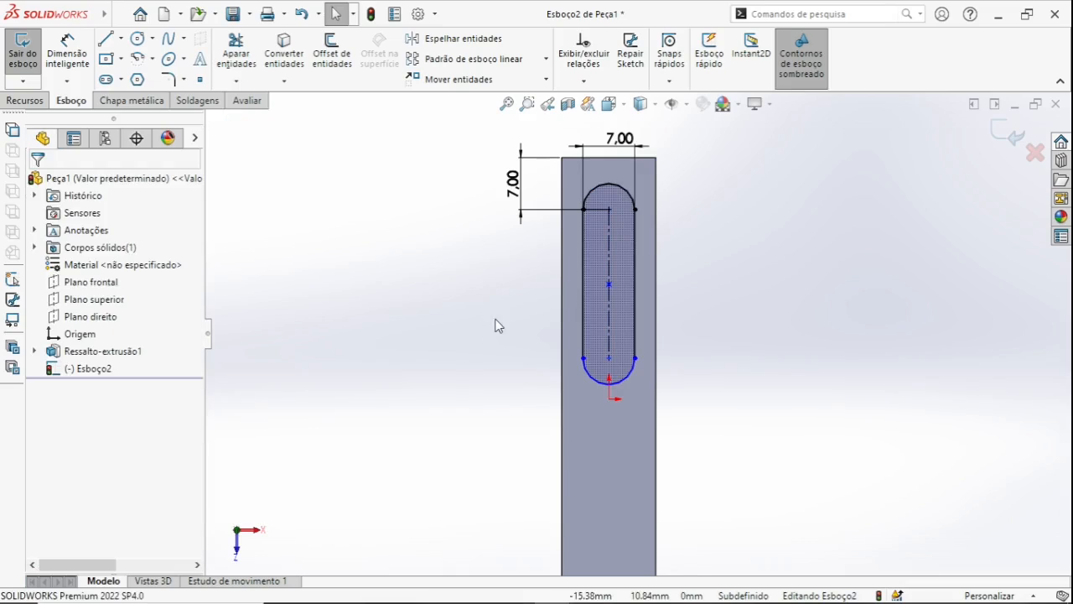
left_click(66, 54)
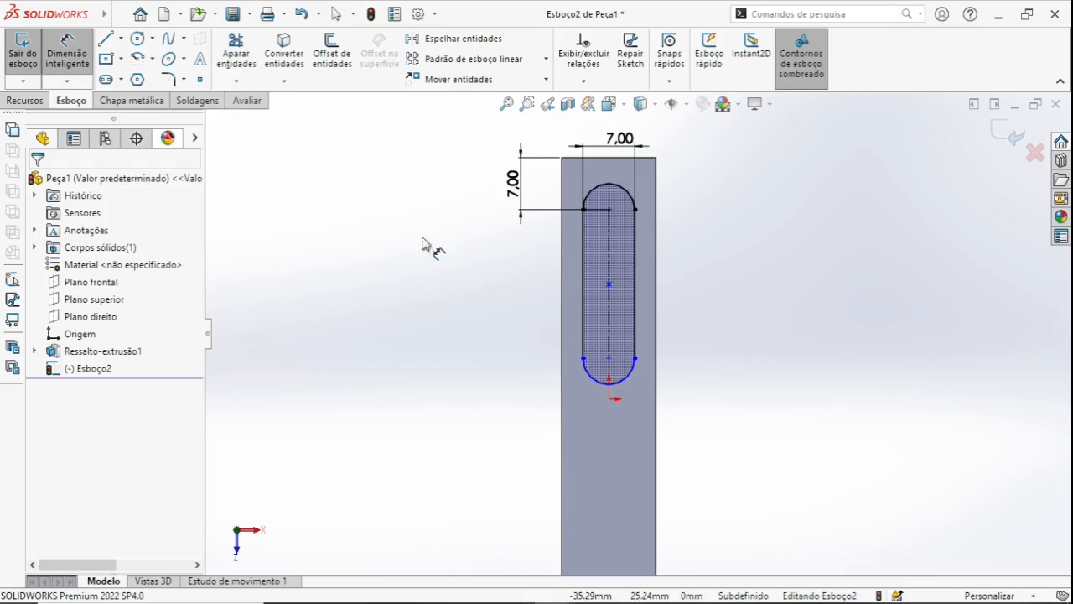
left_click(571, 267)
left_click(469, 287)
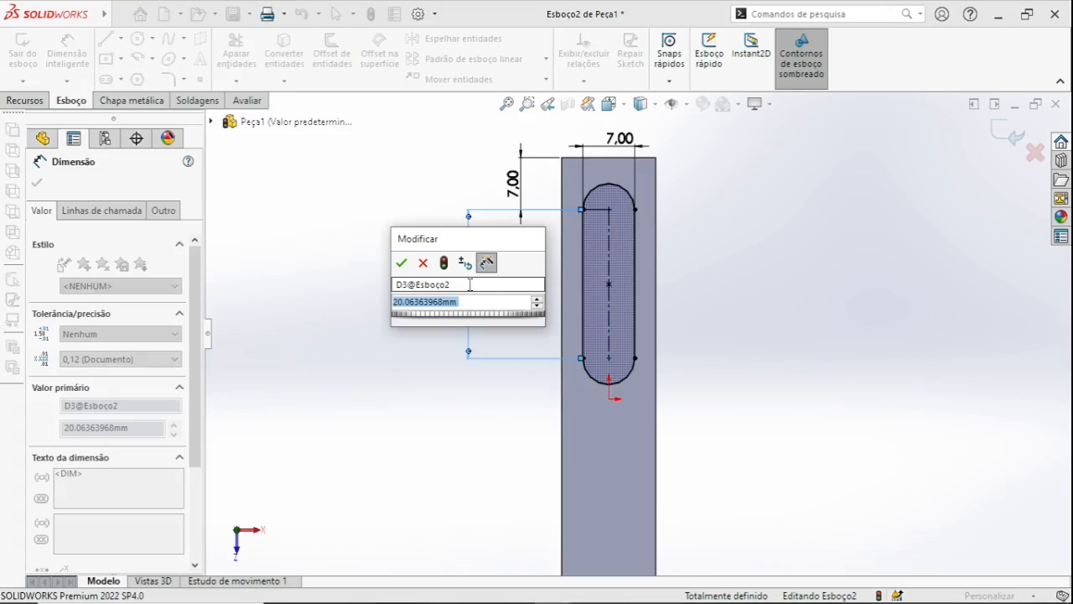
type("20")
key("Return")
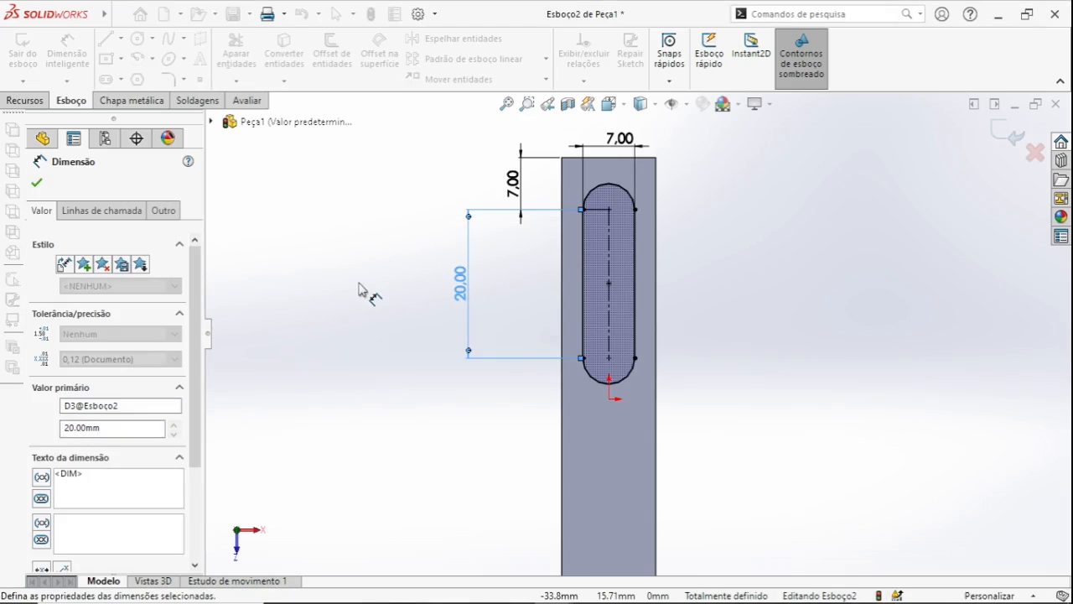
key("Escape")
Step: Cut the slot profile through the whole bar with an extruded cut and show the part in isometric view
left_click(25, 100)
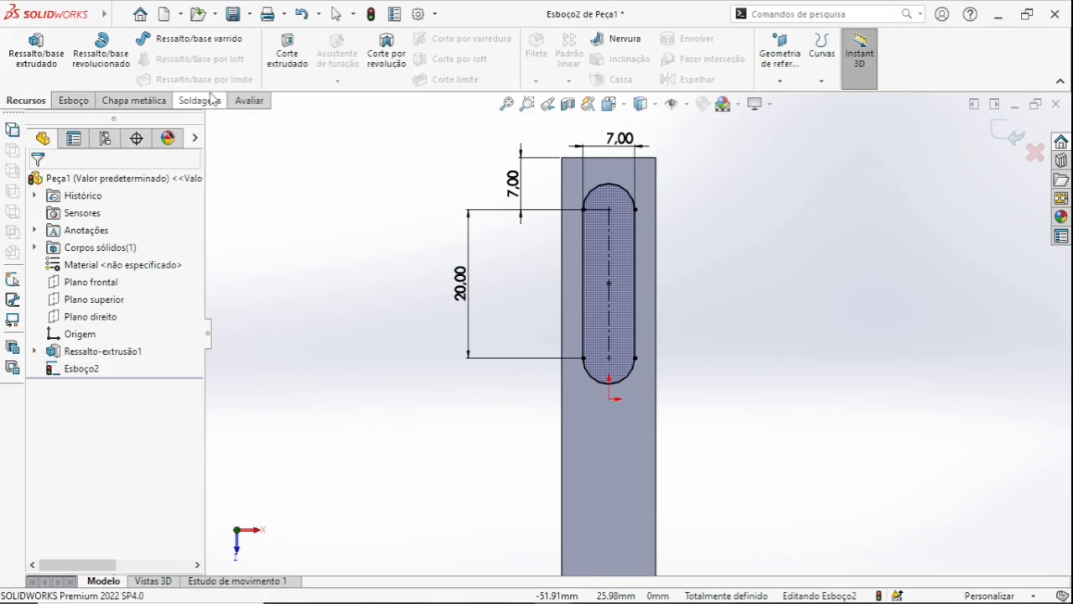
left_click(285, 56)
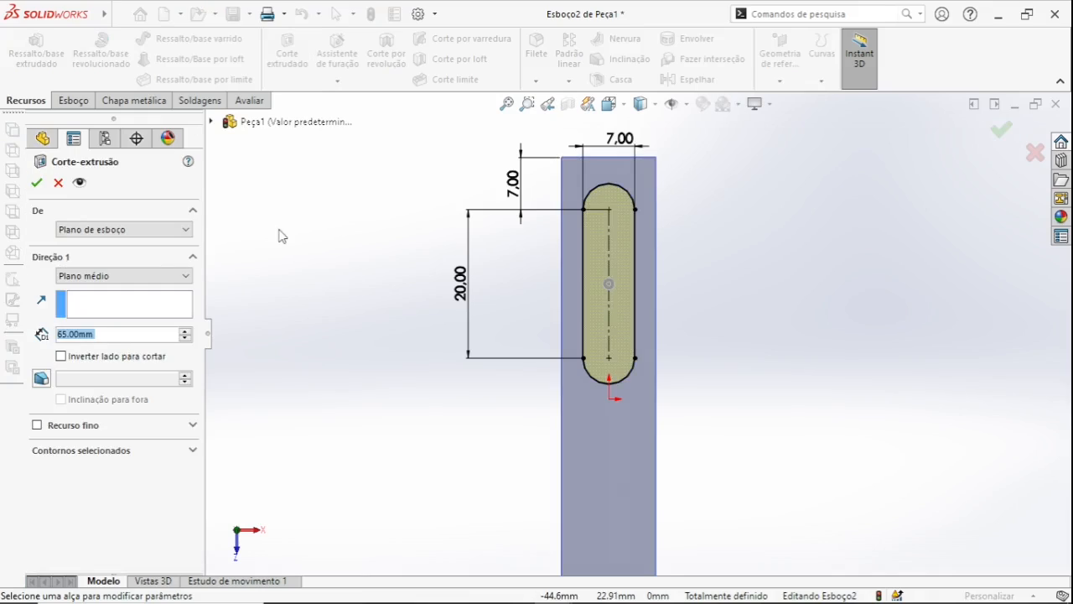
left_click(100, 276)
left_click(76, 302)
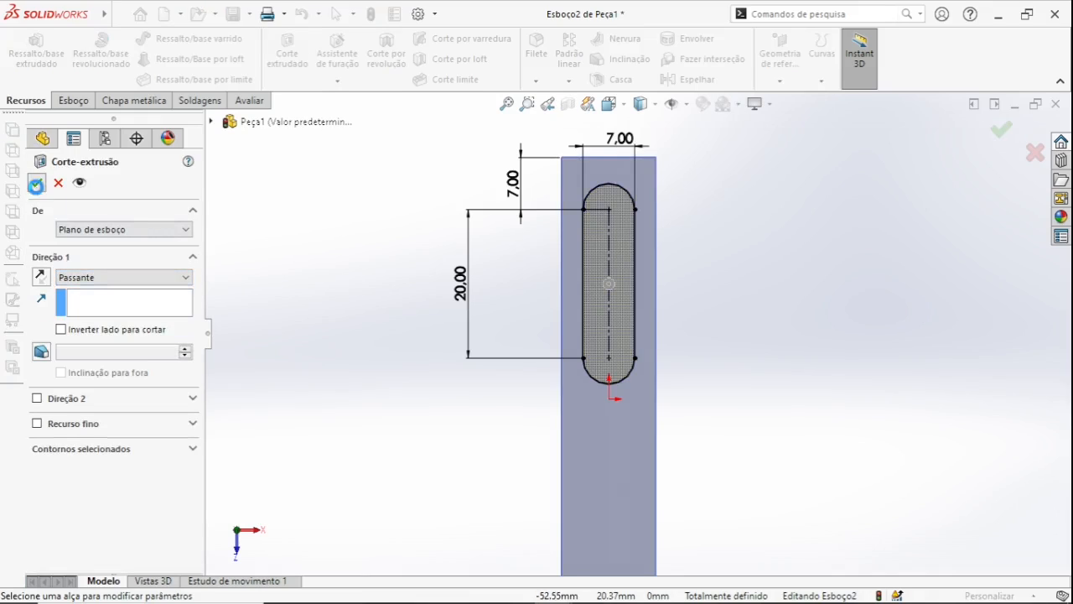
left_click(36, 185)
key("space")
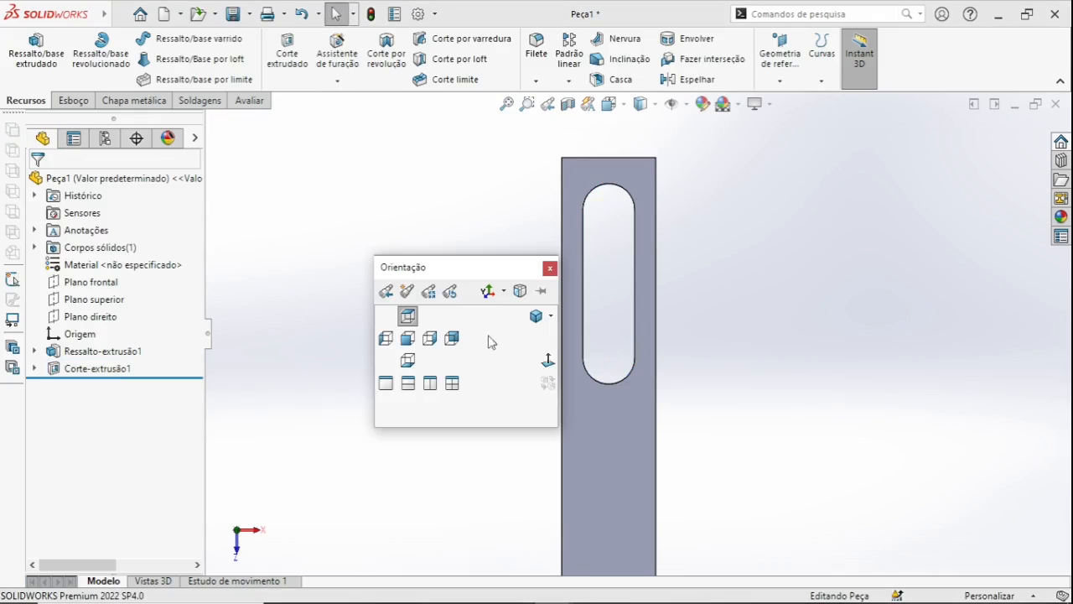
left_click(535, 315)
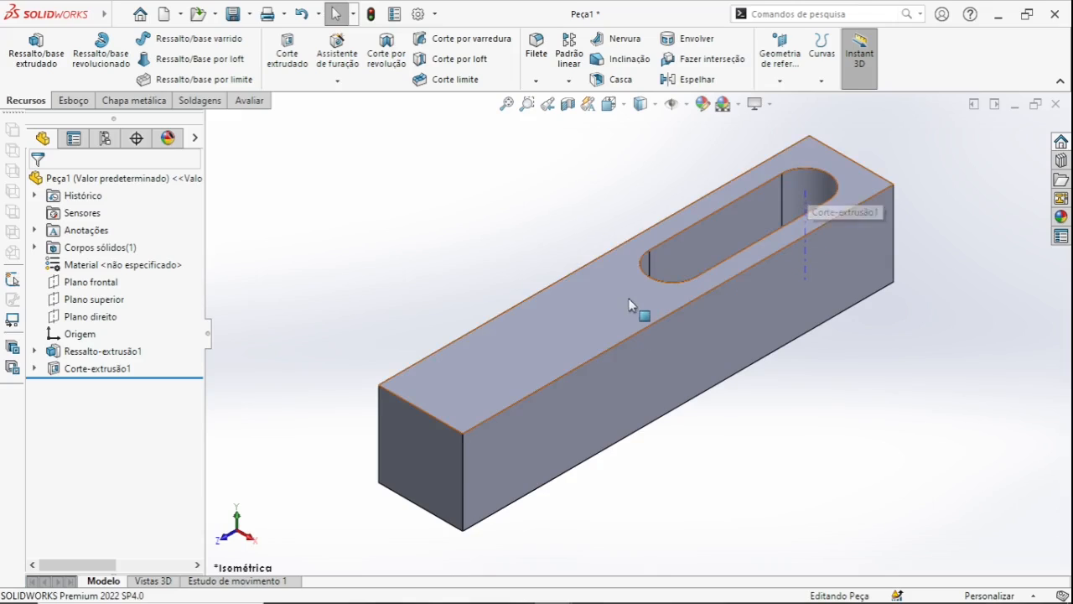
Step: On the bar's top face, sketch a lengthwise centreline about 8.8 mm long from the midpoint of the end edge opposite the slot
left_click(583, 313)
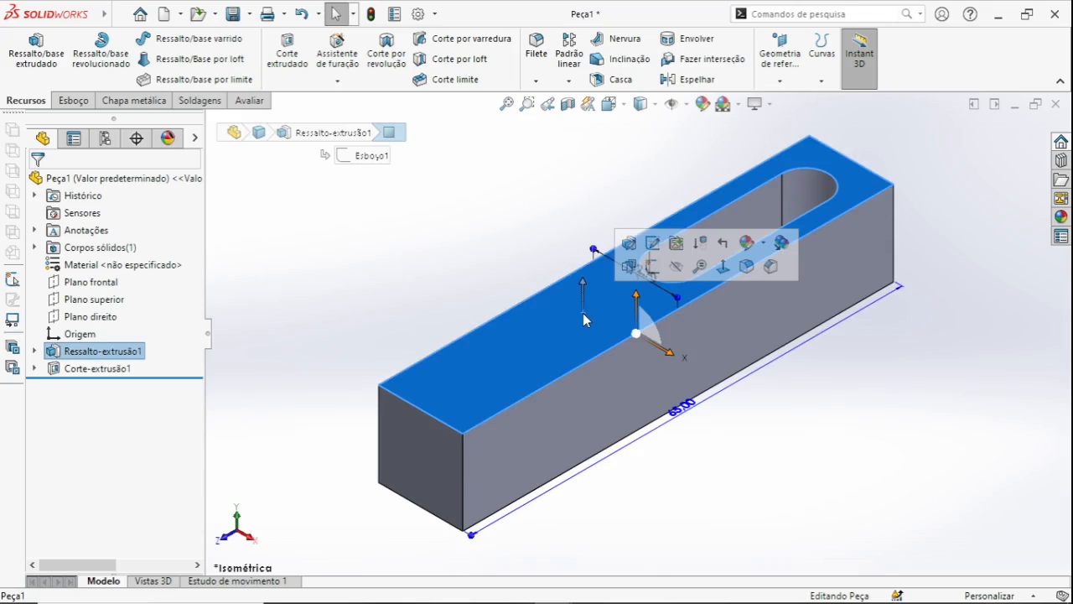
left_click(723, 266)
left_click(719, 300)
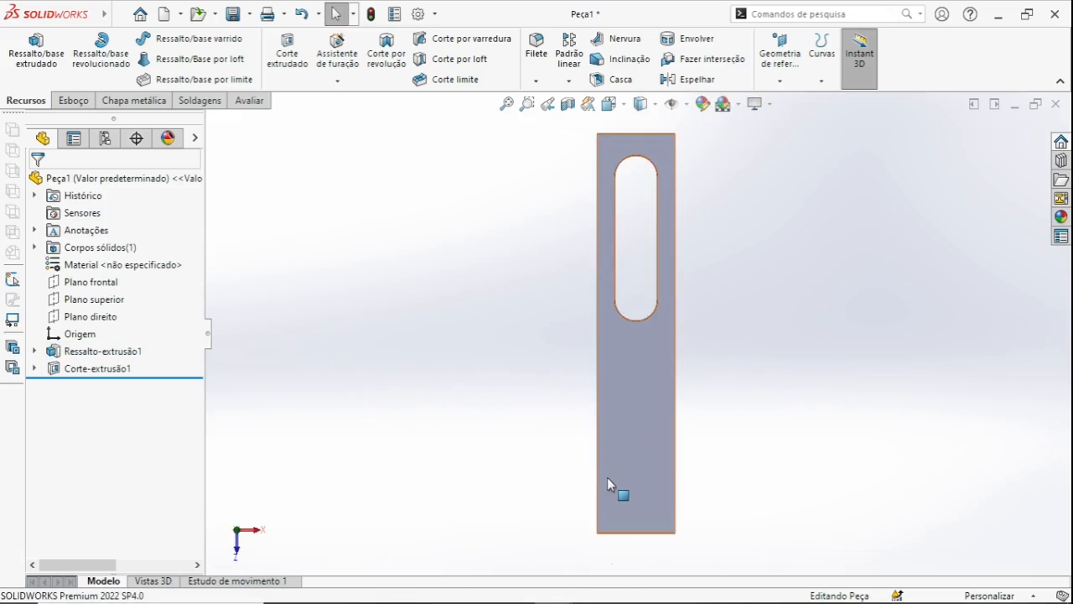
middle_click_drag(608, 477, 635, 478)
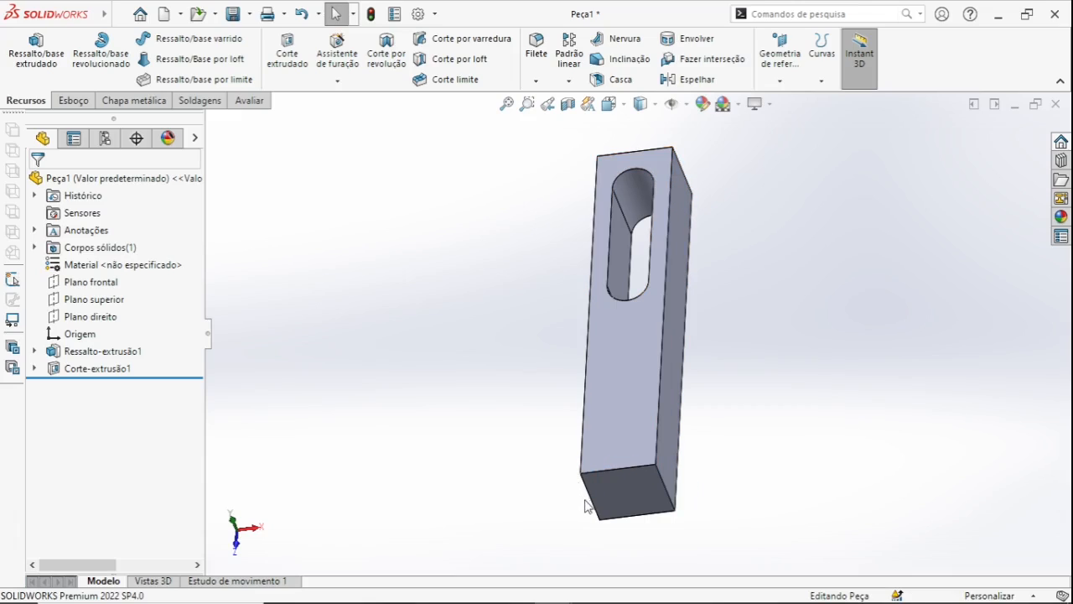
left_click(620, 422)
left_click(734, 365)
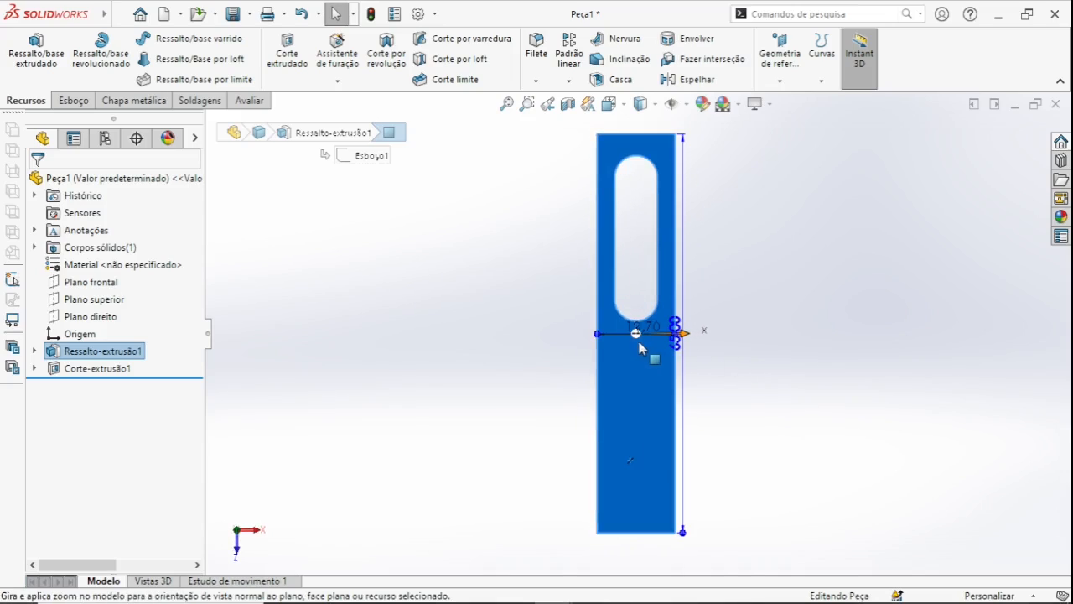
left_click(643, 309)
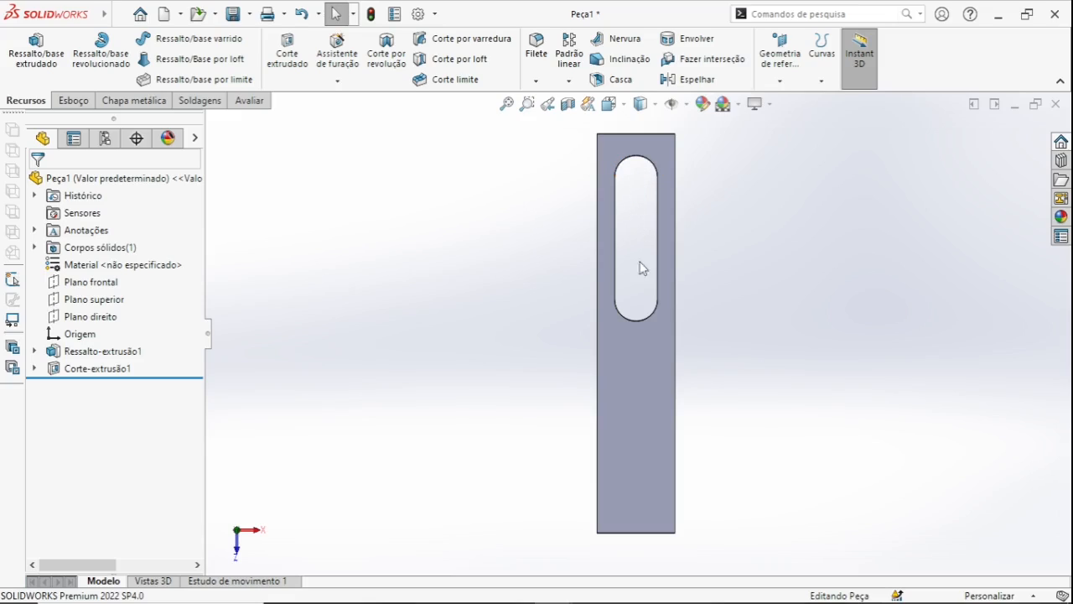
left_click(640, 396)
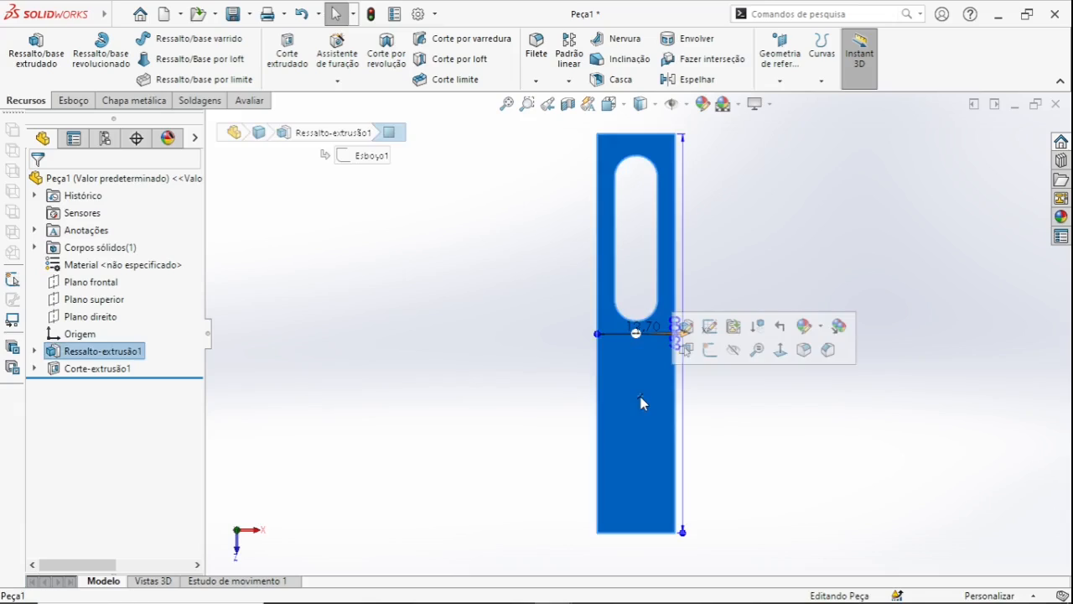
left_click(73, 100)
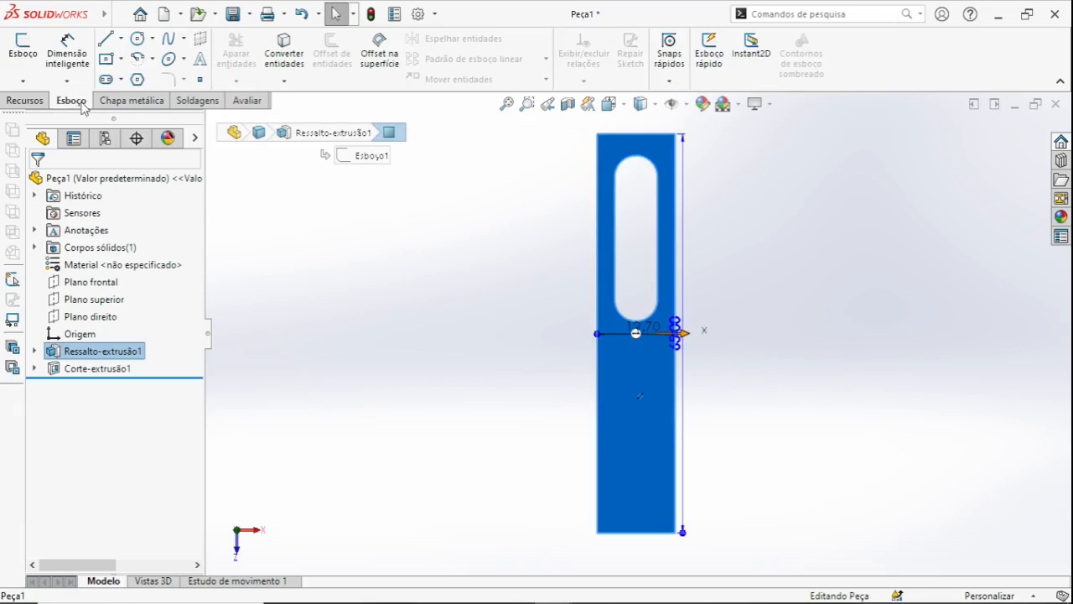
left_click(121, 39)
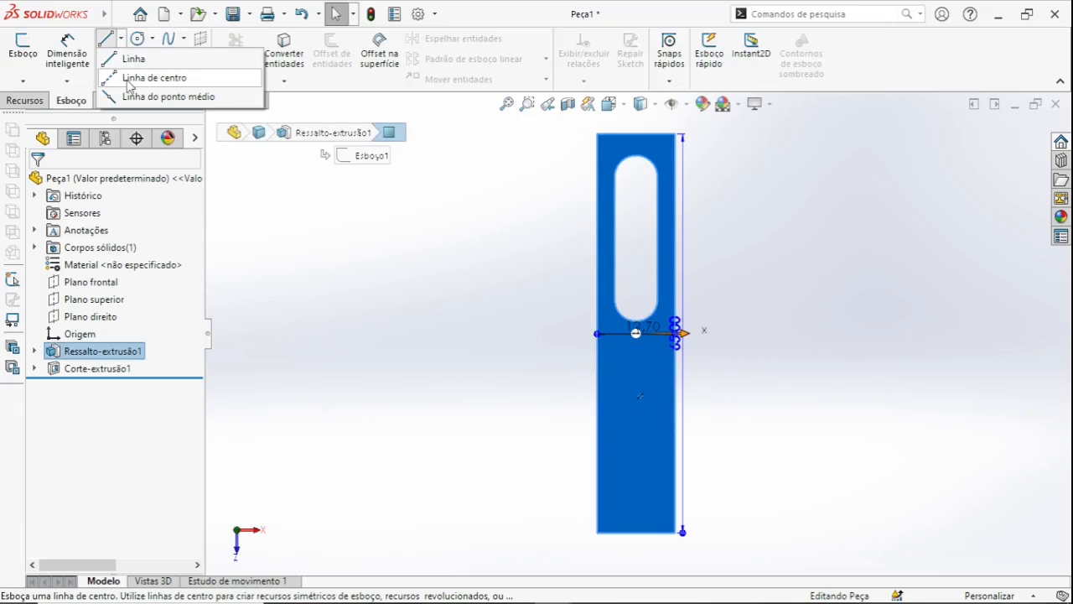
left_click(128, 78)
left_click(637, 532)
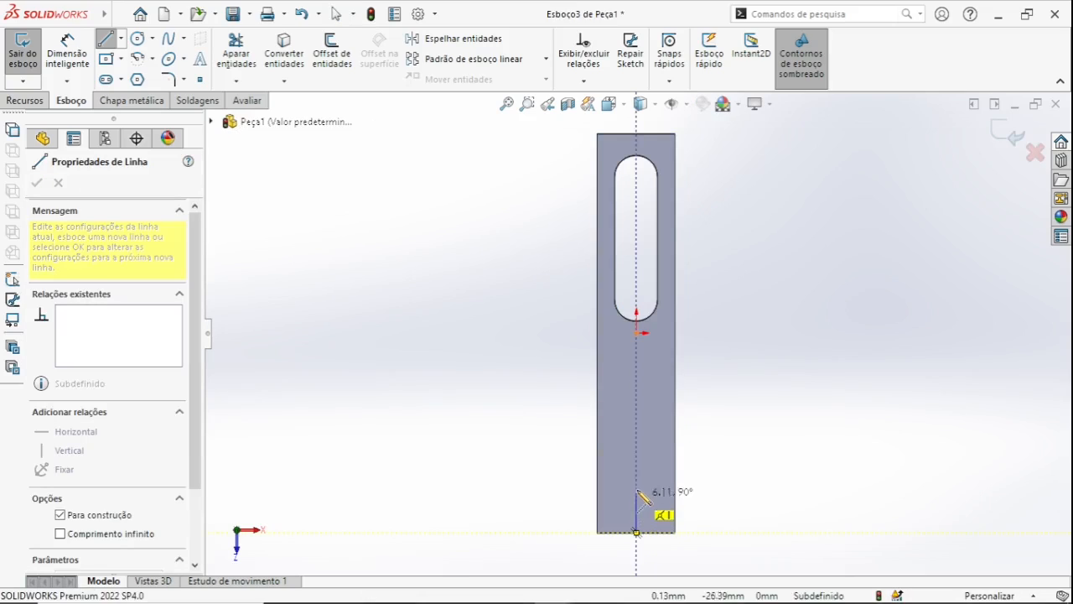
left_click(637, 480)
key("Escape")
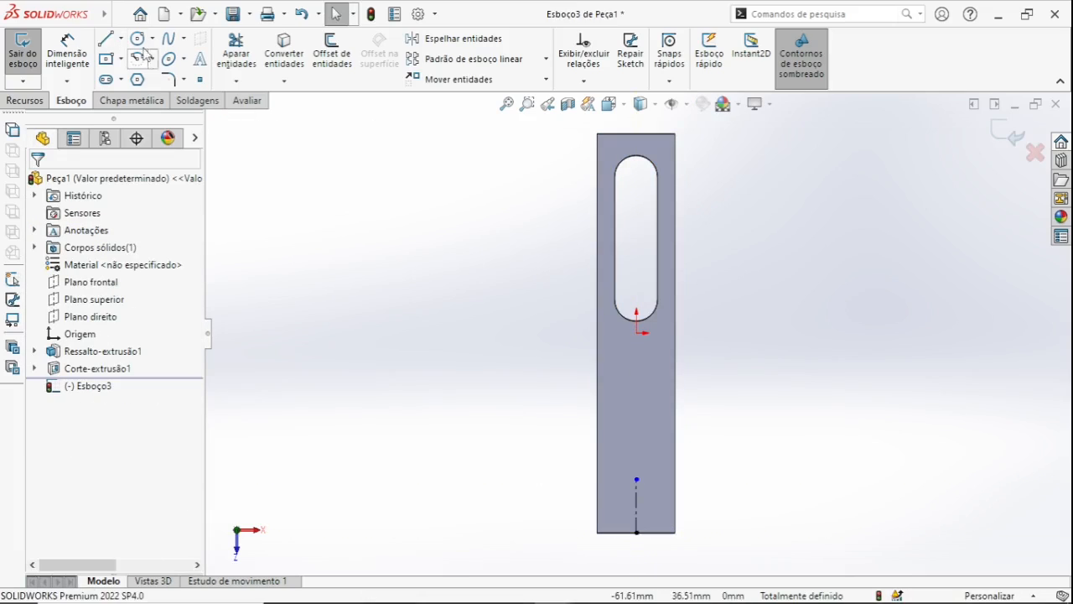
Step: Sketch a circle about 6.7 mm in diameter centred on the free end of the centreline
left_click(137, 39)
left_click(637, 480)
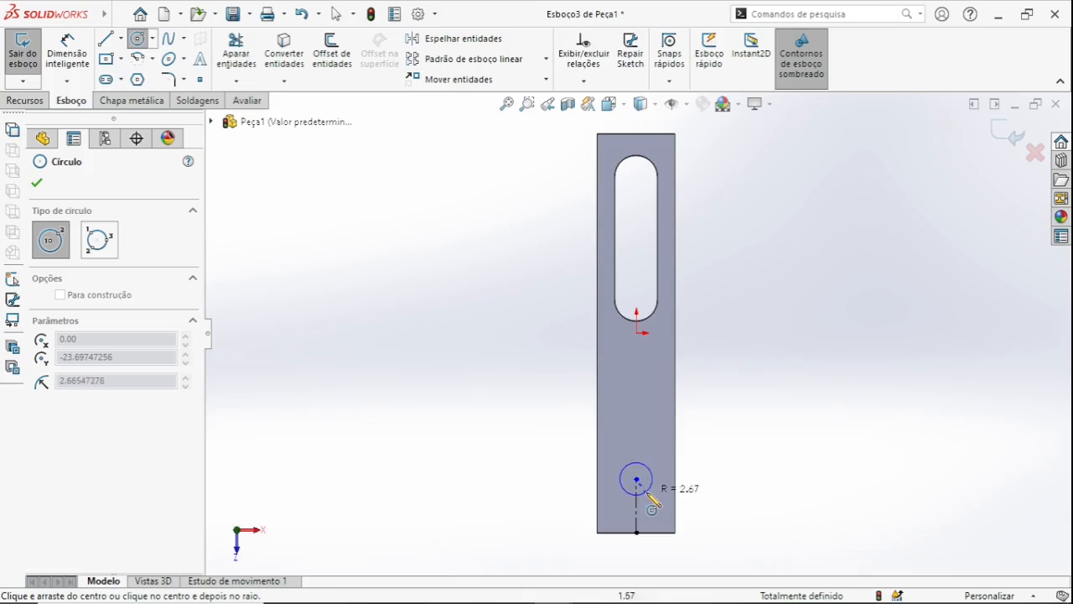
left_click(652, 499)
key("Escape")
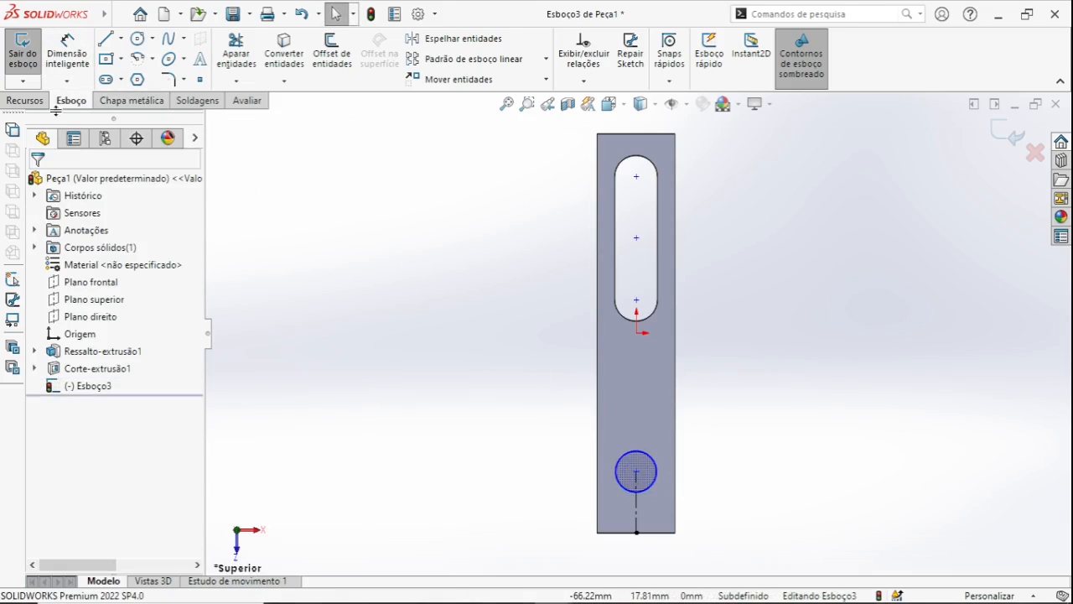
Step: Dimension the circle's diameter at 8 mm and the centreline's length from the end edge at 10 mm
left_click(67, 52)
left_click(645, 460)
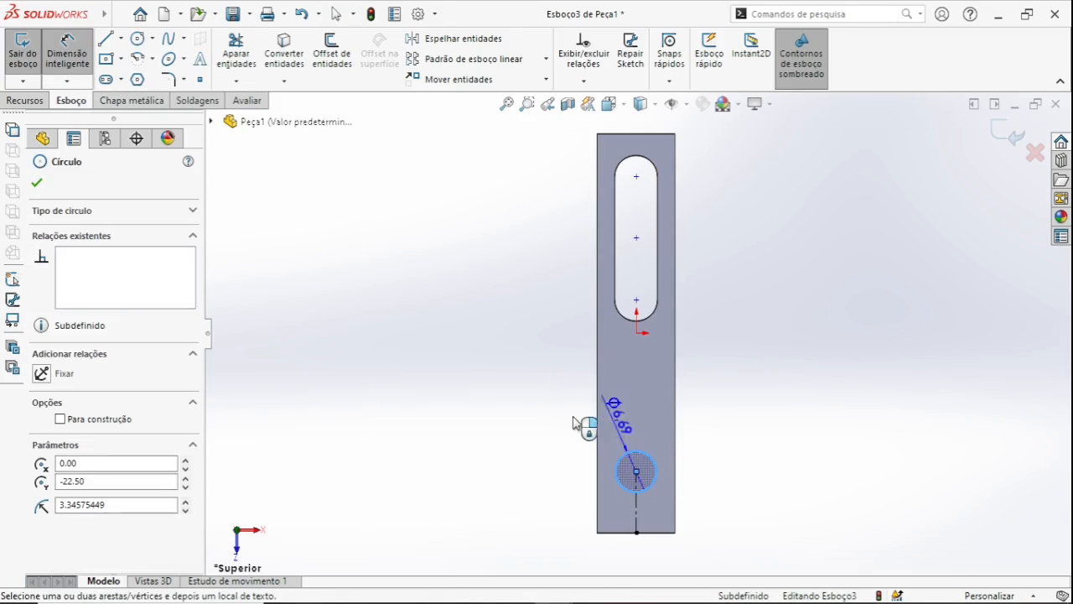
left_click(562, 423)
type("8")
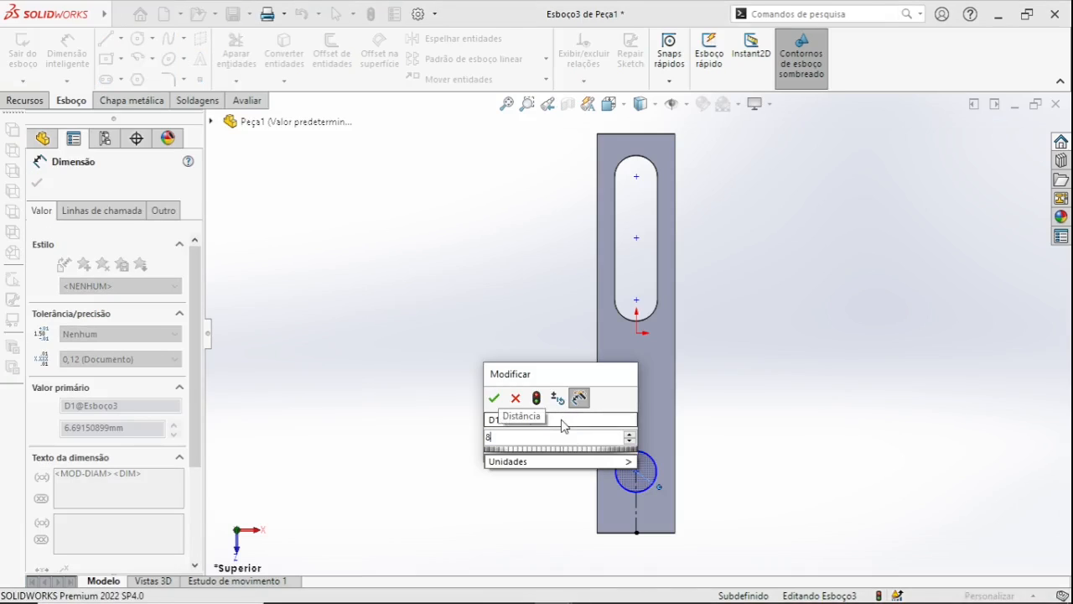
key("Return")
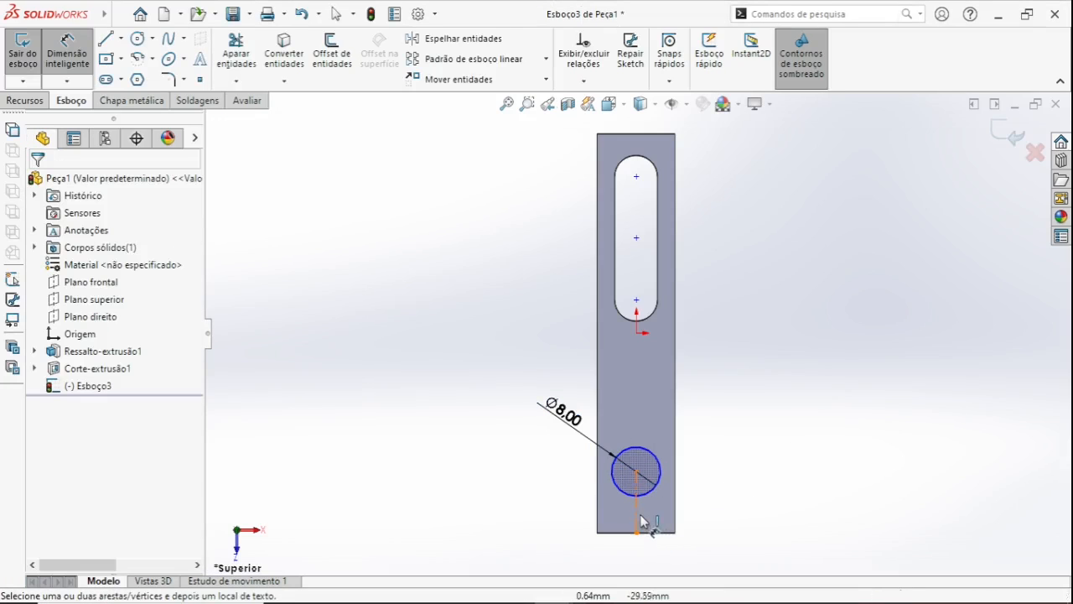
left_click(638, 516)
left_click(717, 516)
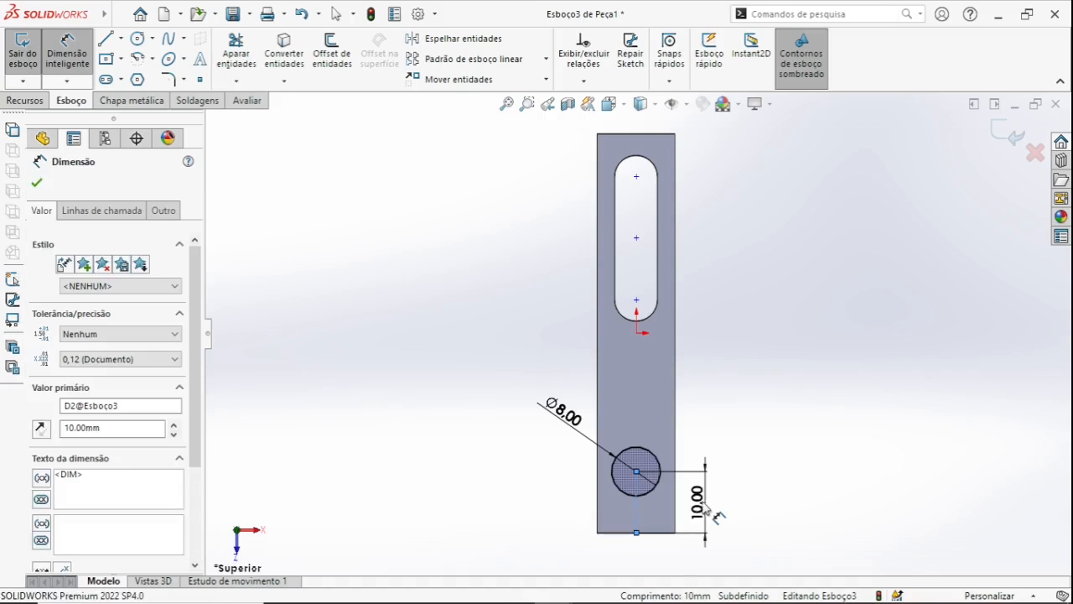
left_click(638, 484)
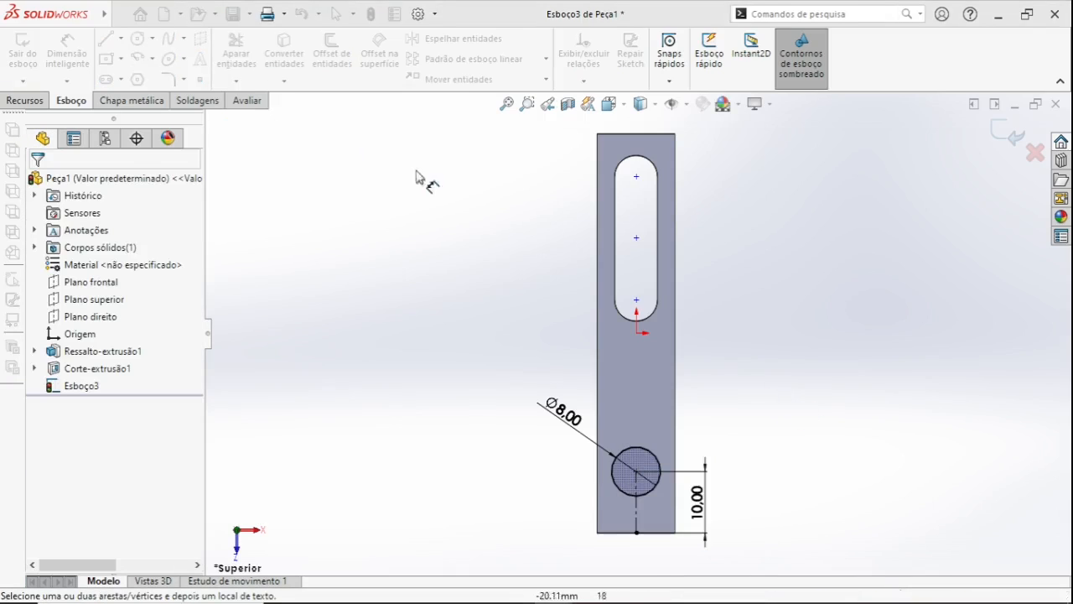
Step: Cut the 8 mm circle through the whole bar with an extruded cut and return to the isometric view
left_click(38, 101)
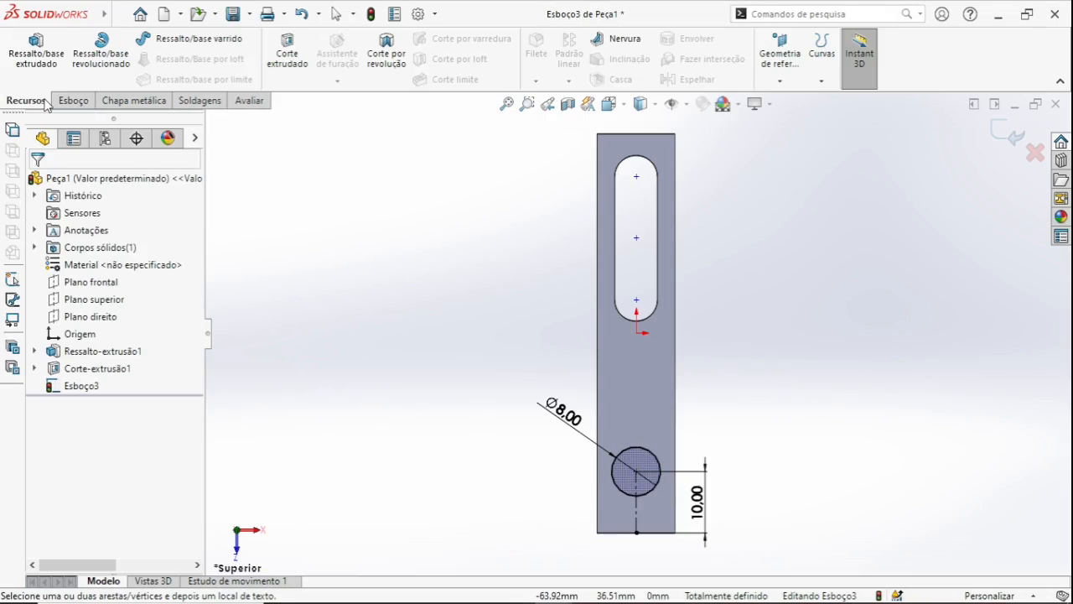
left_click(283, 67)
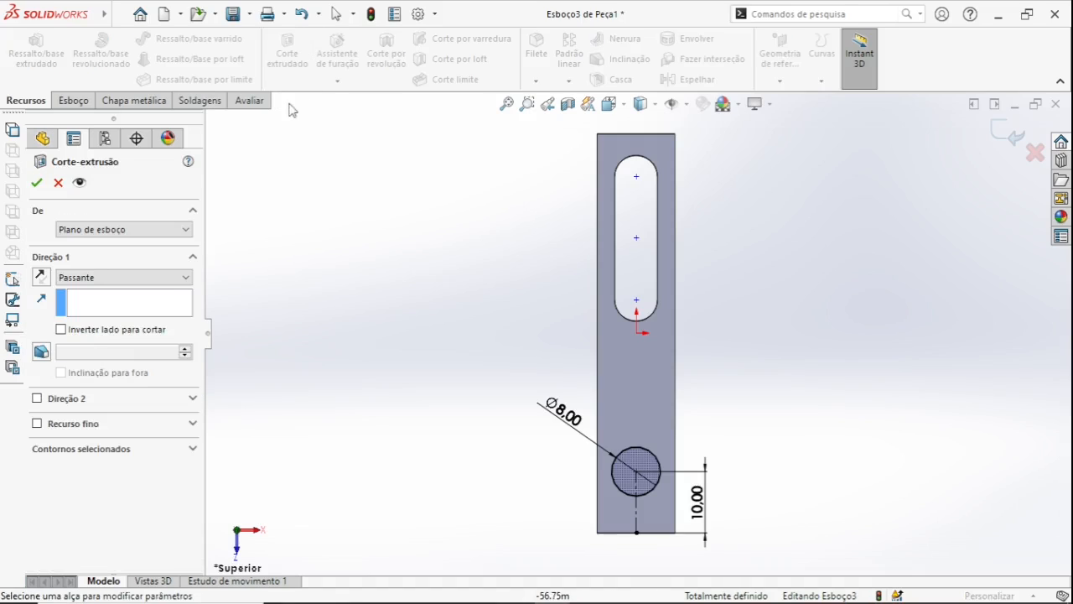
left_click(37, 183)
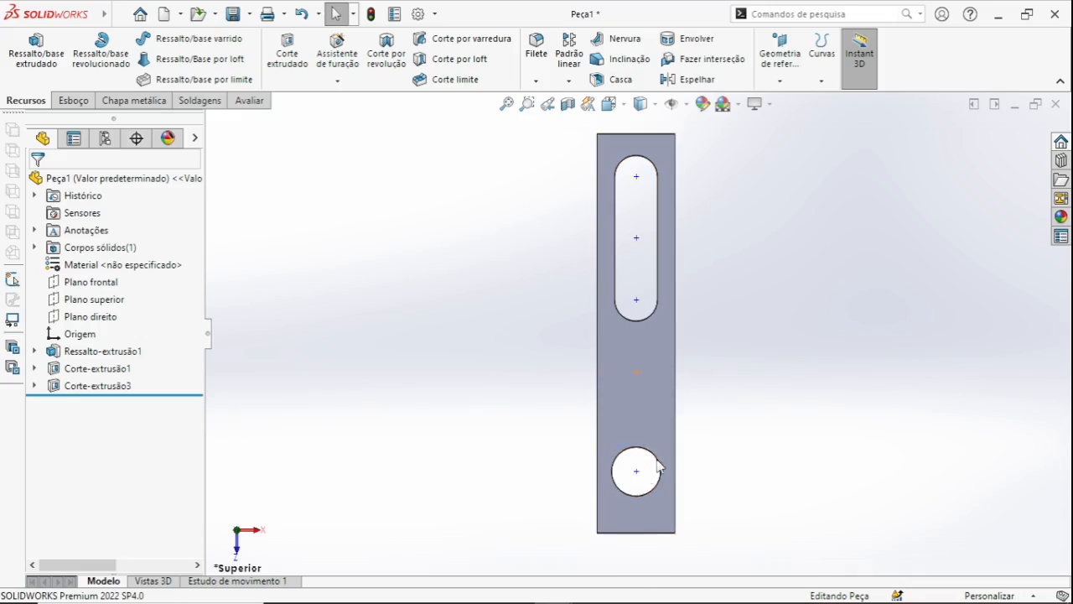
key("space")
left_click(782, 465)
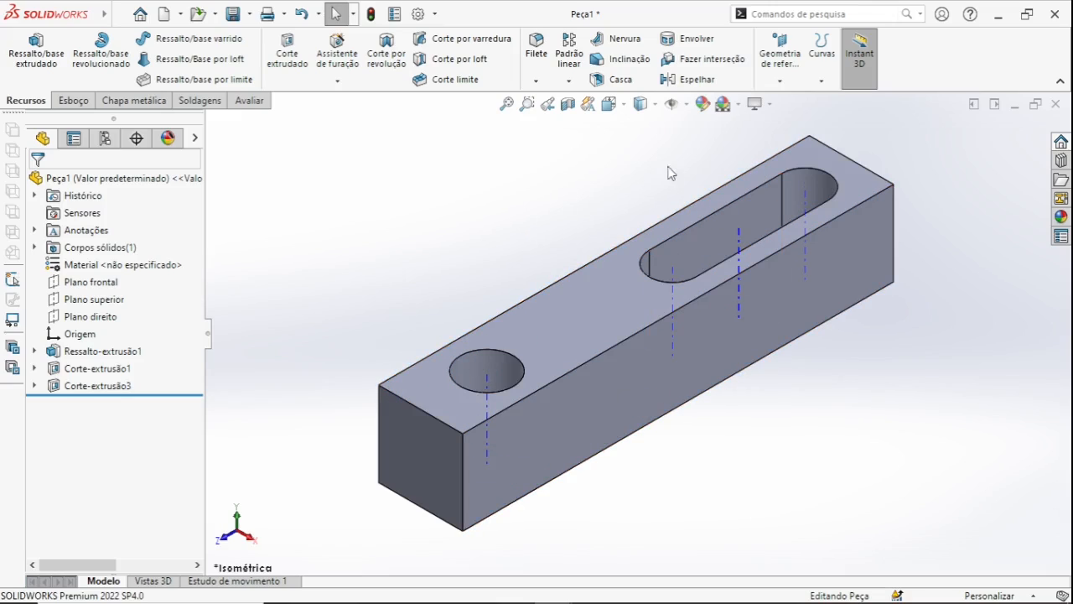
Step: Create a reference plane through the 8 mm hole's axis, perpendicular to the bar's nearer end face
left_click(686, 104)
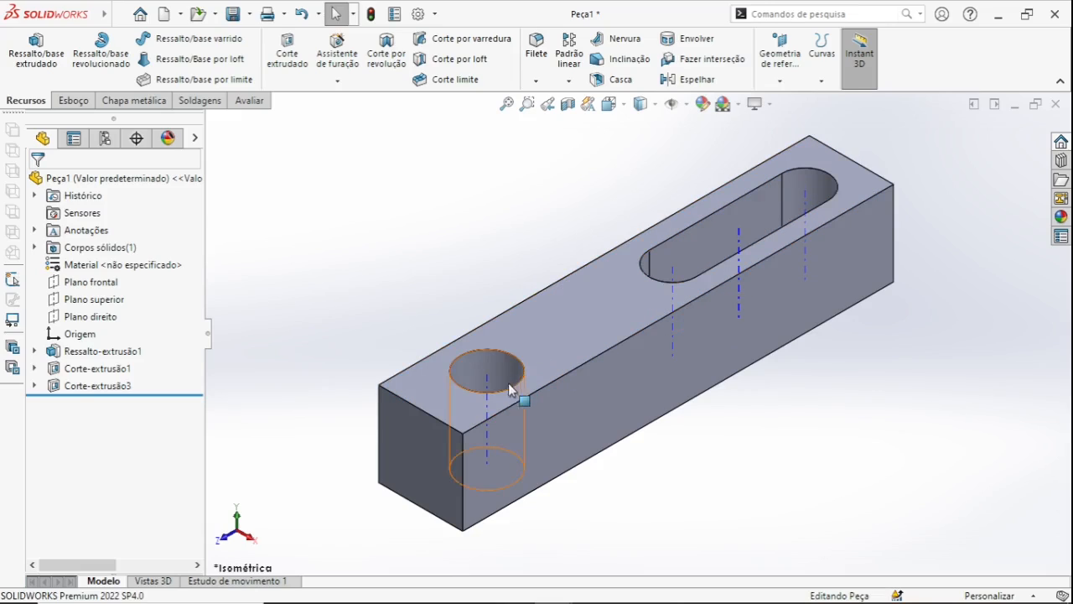
middle_click_drag(492, 412, 467, 461)
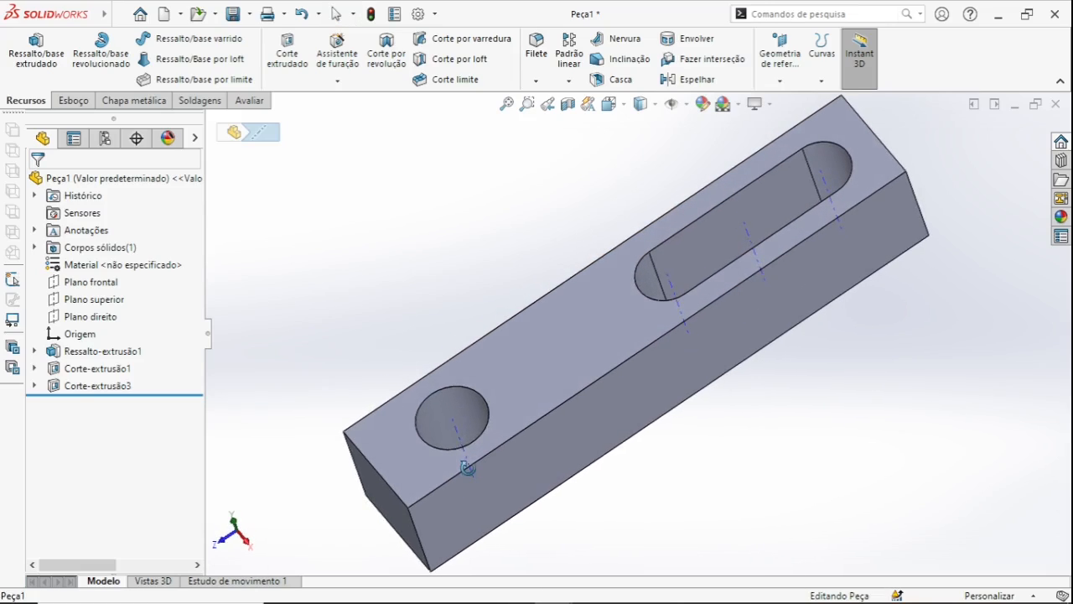
left_click(449, 293)
key("space")
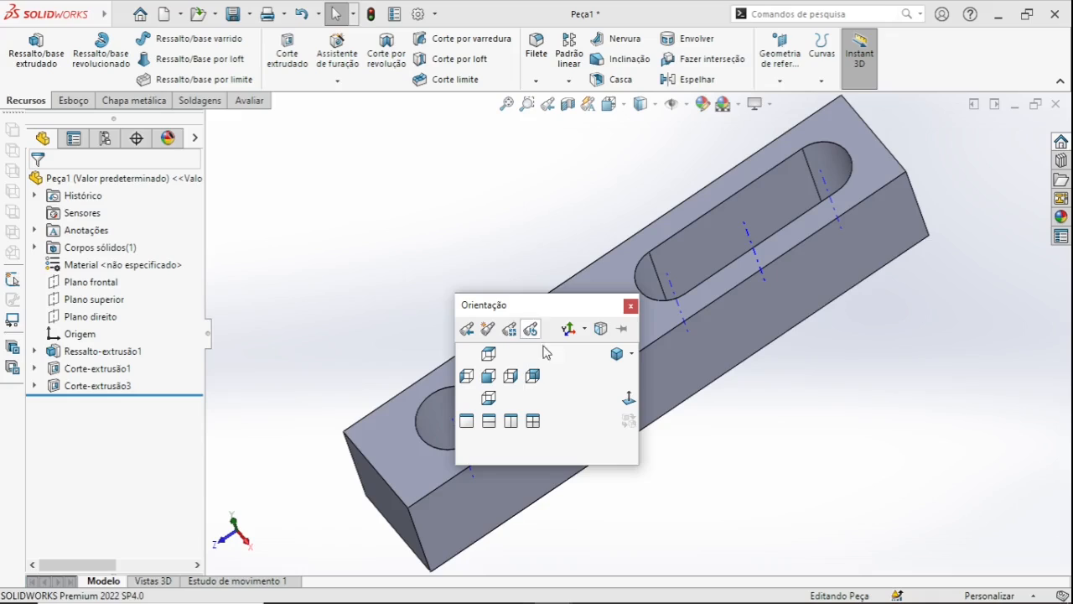
left_click(613, 358)
left_click(780, 81)
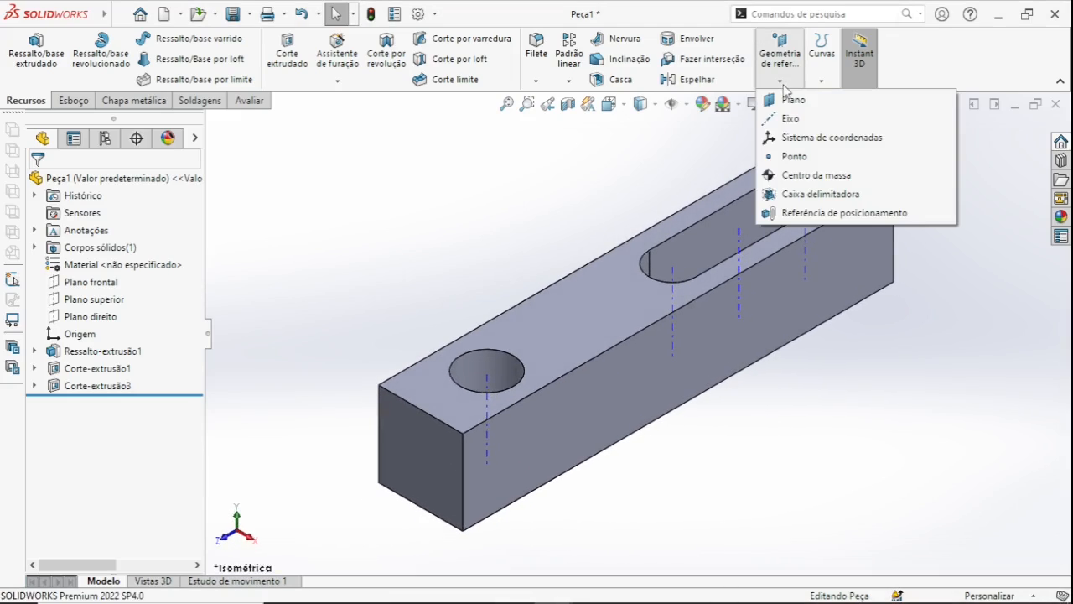
left_click(794, 101)
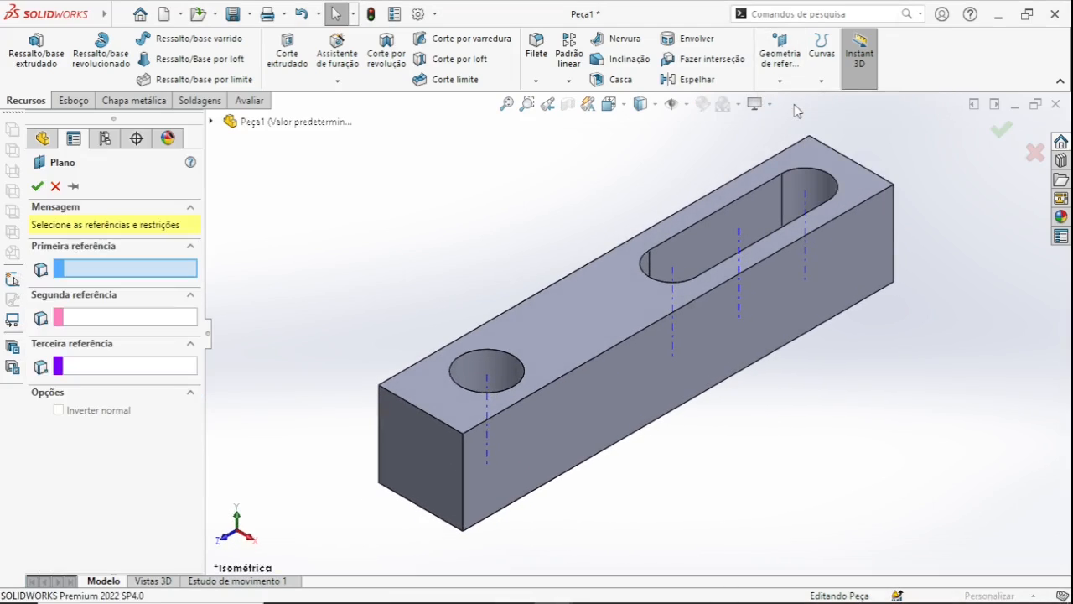
left_click(489, 392)
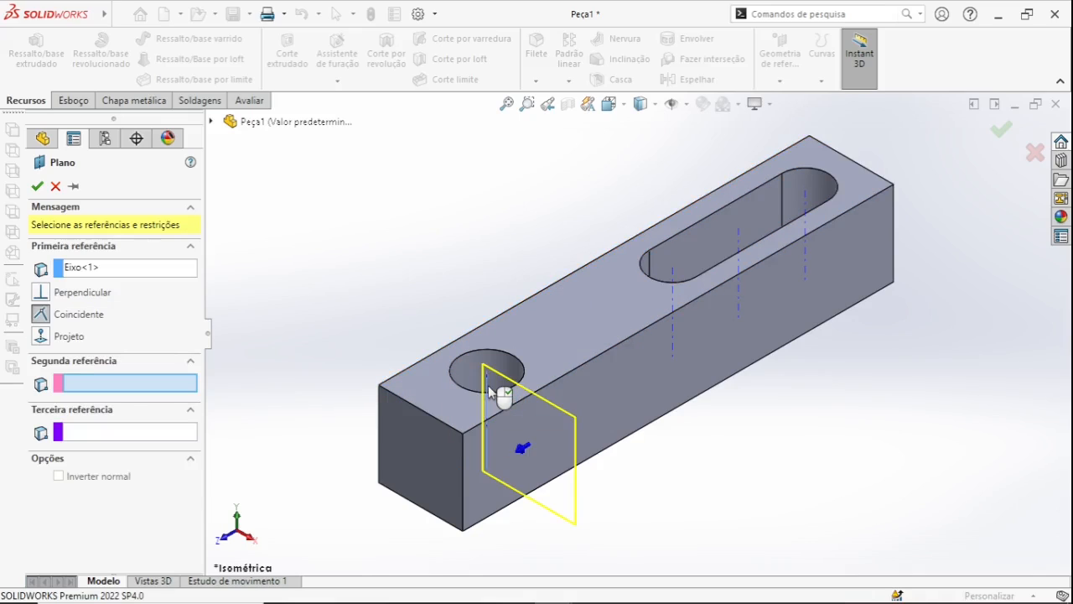
left_click(418, 434)
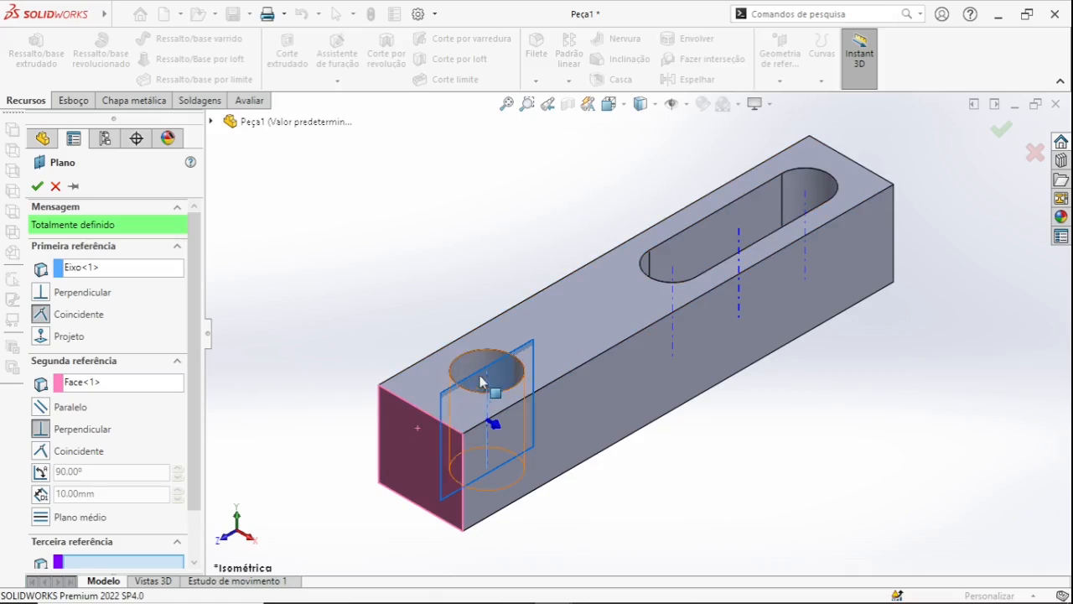
left_click(40, 188)
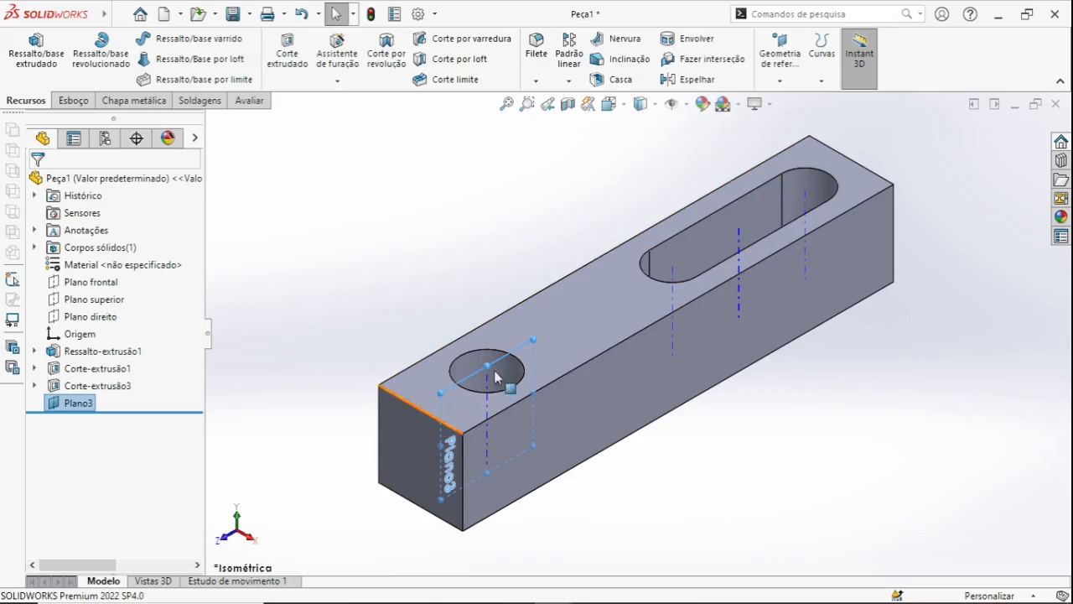
Step: Start a sketch on the new reference plane and view it straight on
left_click(79, 102)
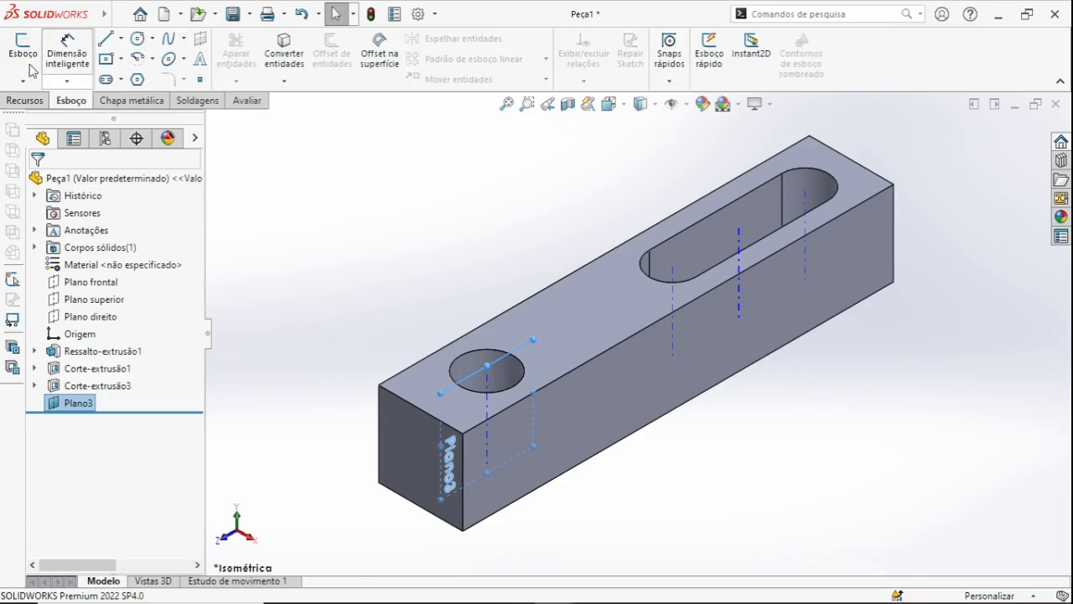
left_click(22, 46)
key("space")
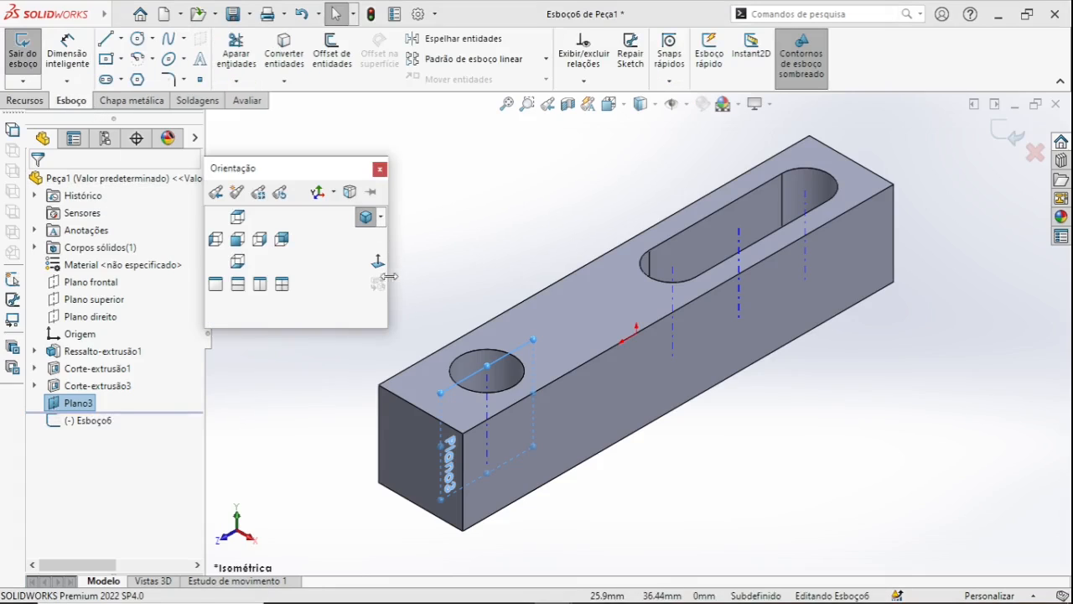
left_click(377, 257)
left_click(704, 176)
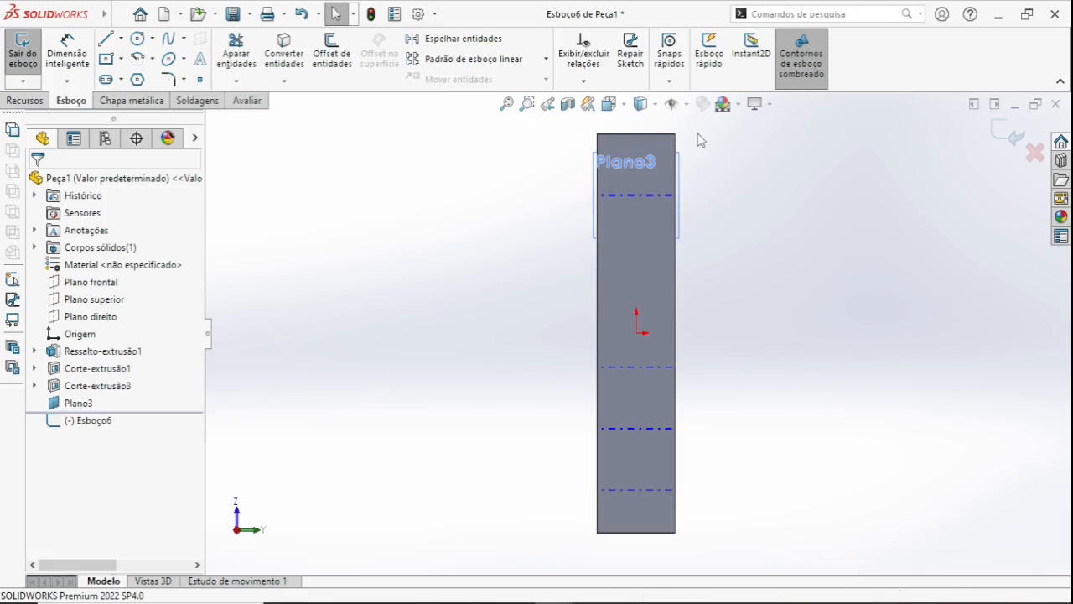
Step: Hide all reference items and display the bar with its hidden lines visible
left_click(671, 103)
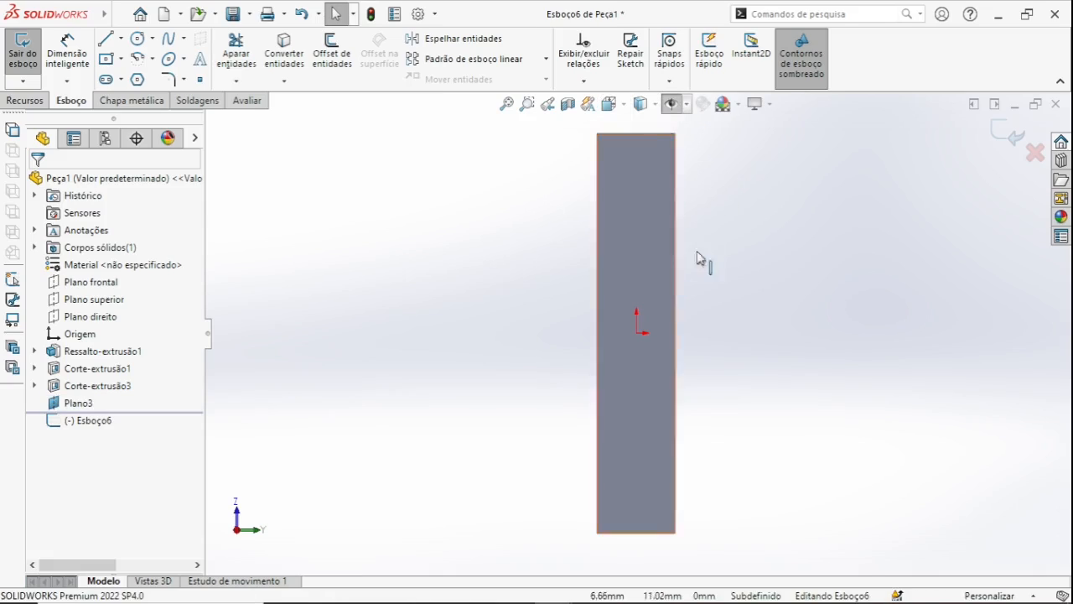
left_click(655, 104)
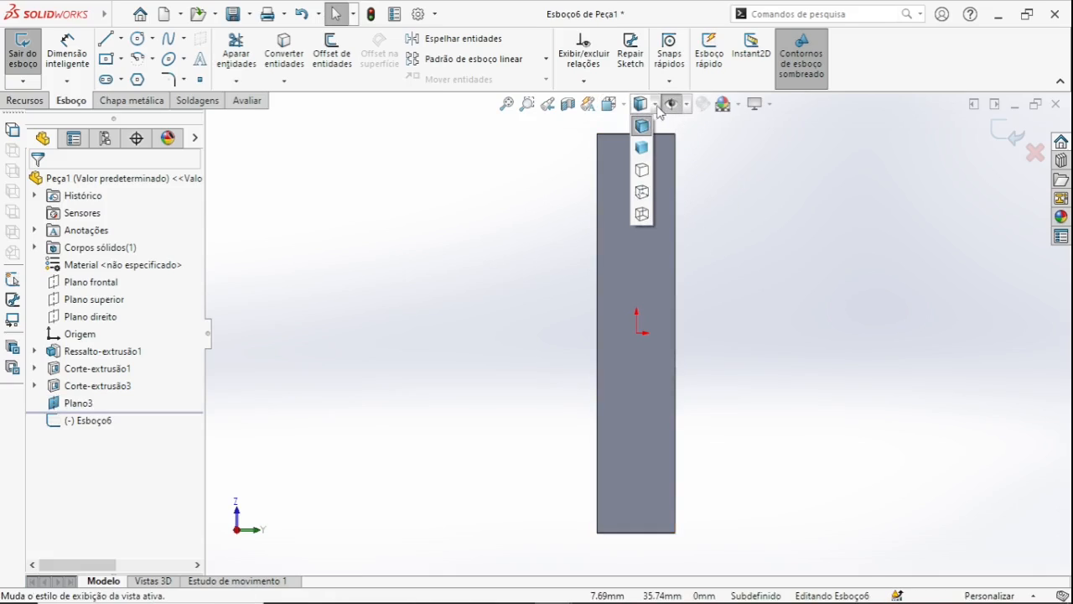
left_click(642, 192)
scroll(671, 140, "down", 2)
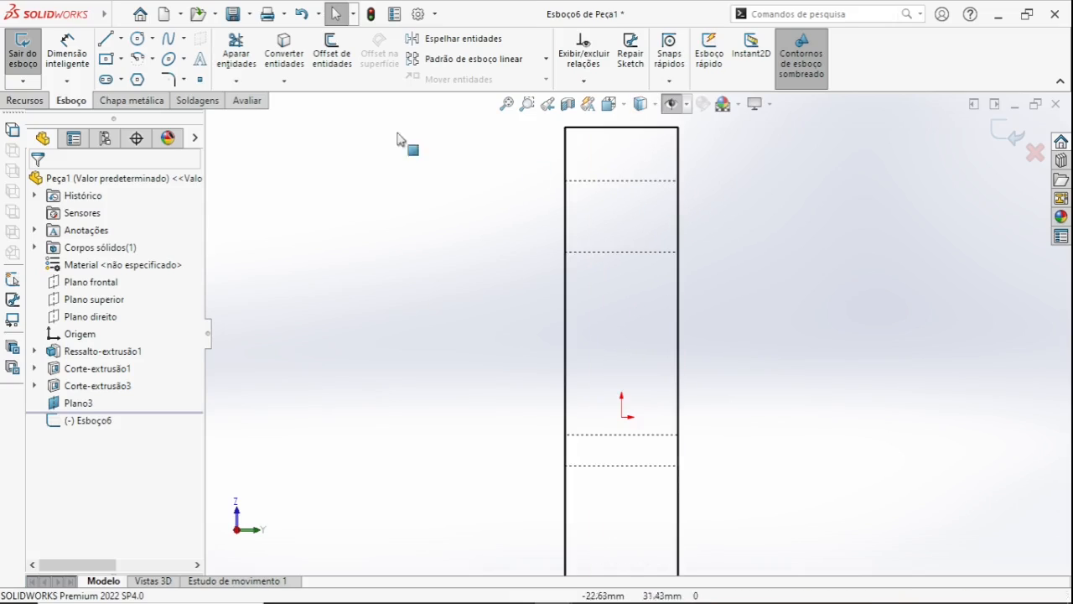
Step: Sketch an 8 mm centreline along the bar's face, joining the two hidden edges of the round hole
left_click(121, 39)
left_click(143, 74)
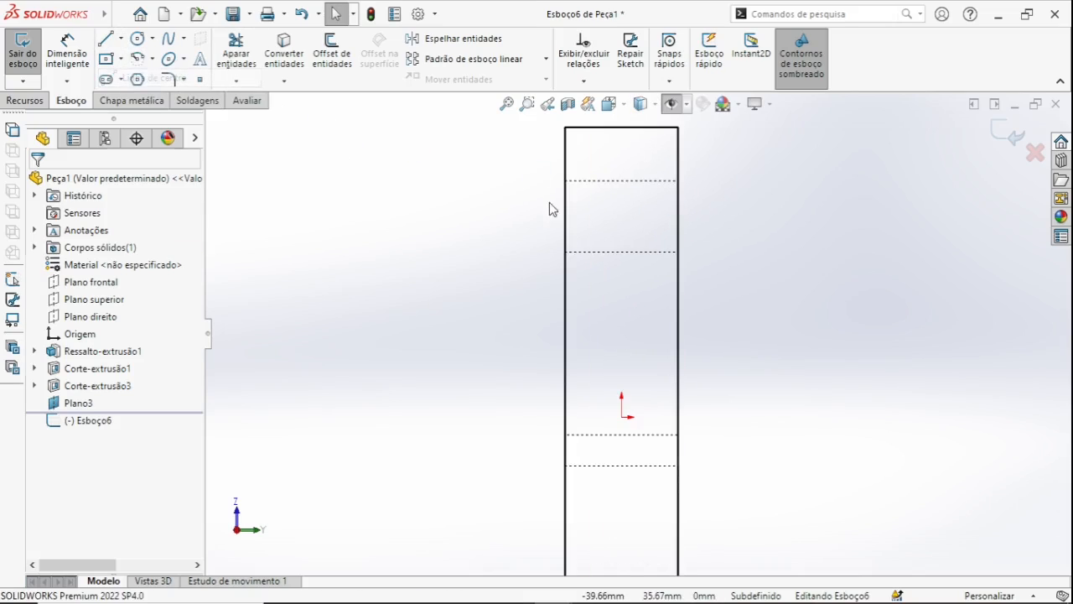
double_click(621, 180)
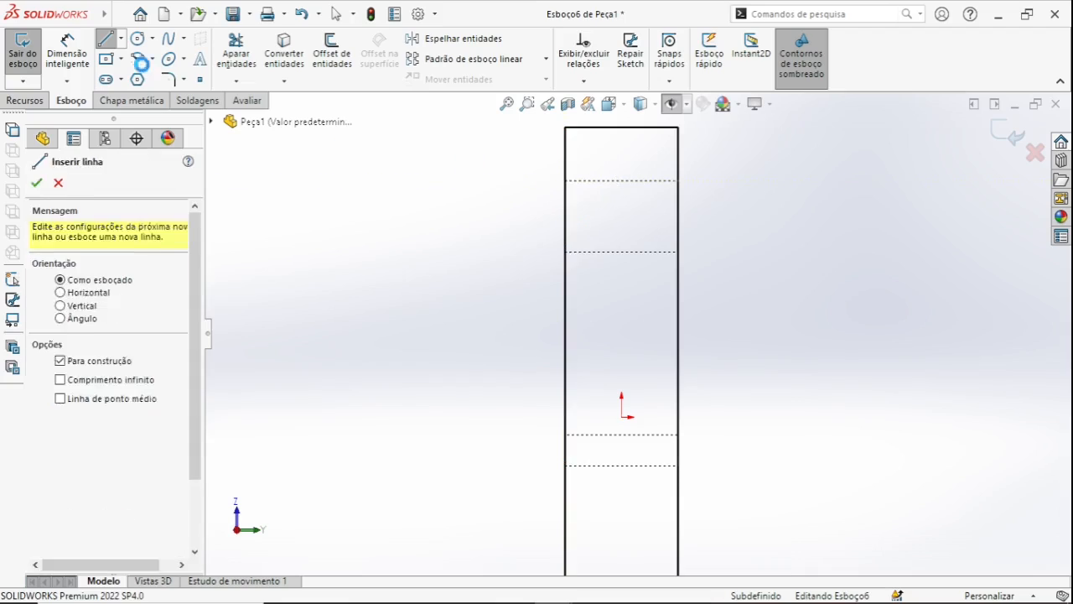
left_click(335, 14)
left_click(122, 39)
left_click(120, 79)
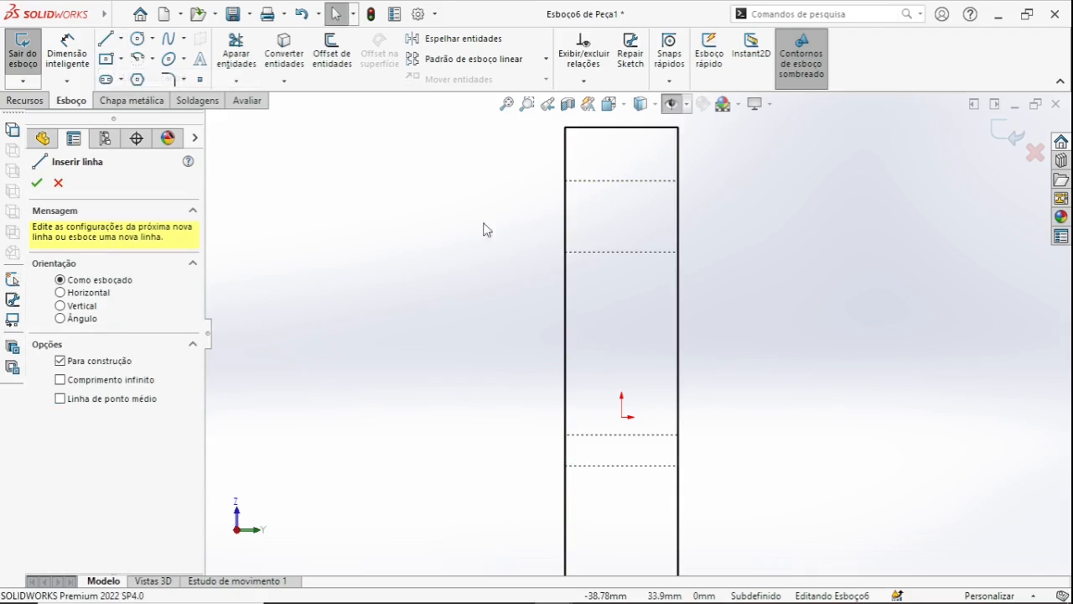
left_click(566, 181)
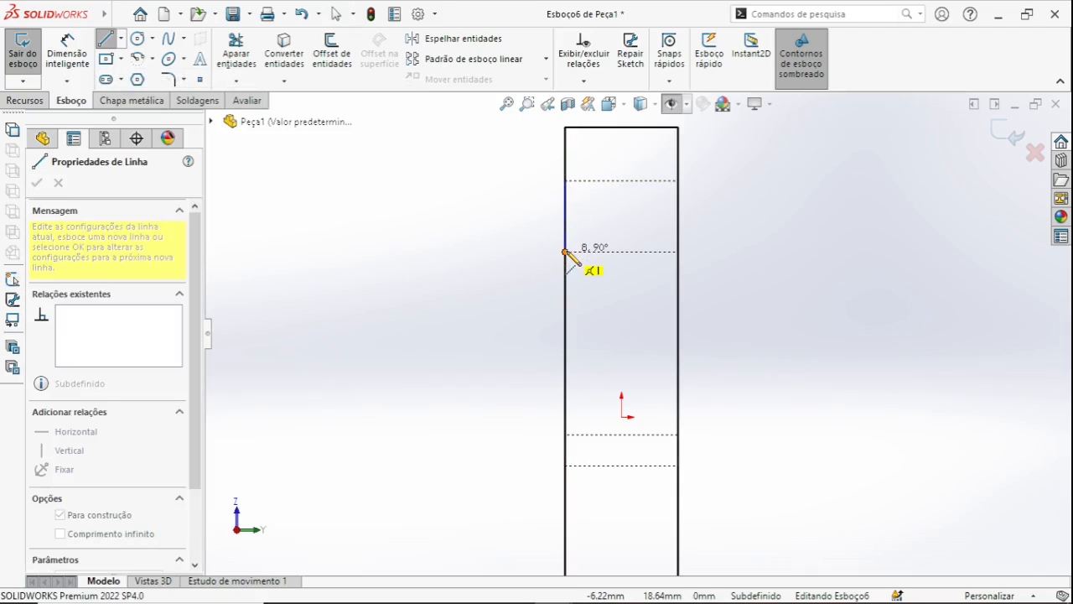
left_click(567, 251)
key("Escape")
left_click(336, 14)
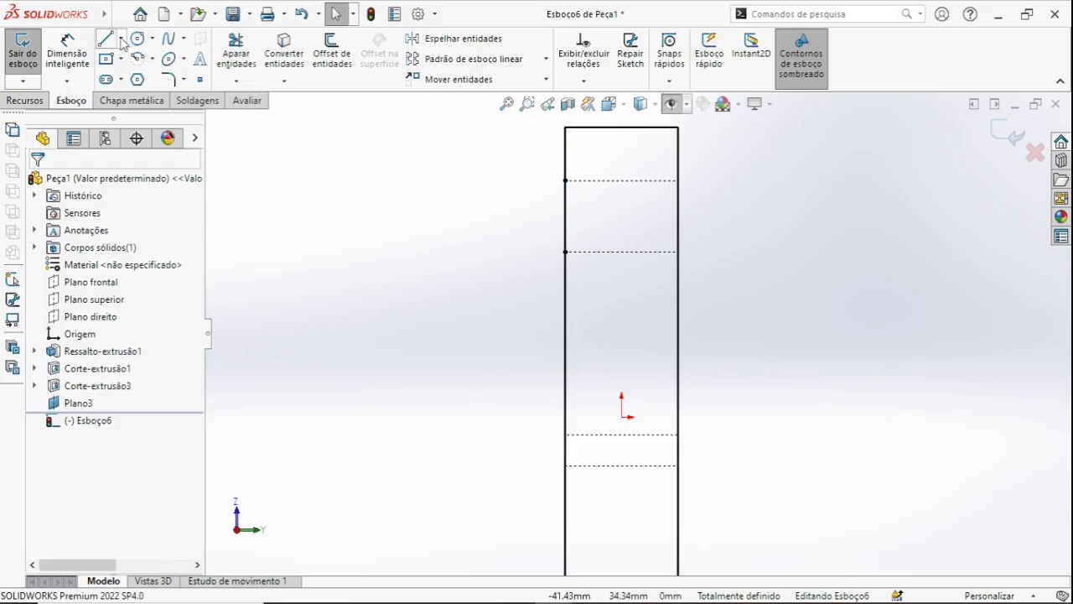
Step: Sketch a horizontal line about 27 mm long from the short centreline's midpoint across and beyond the bar, and make it construction geometry
left_click(111, 40)
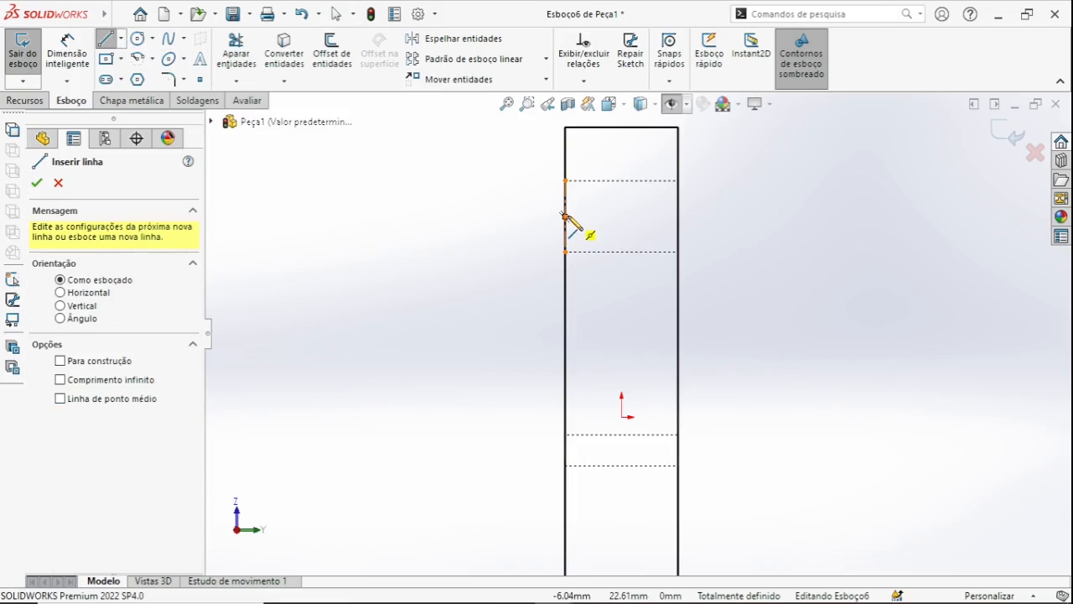
left_click(566, 217)
double_click(805, 217)
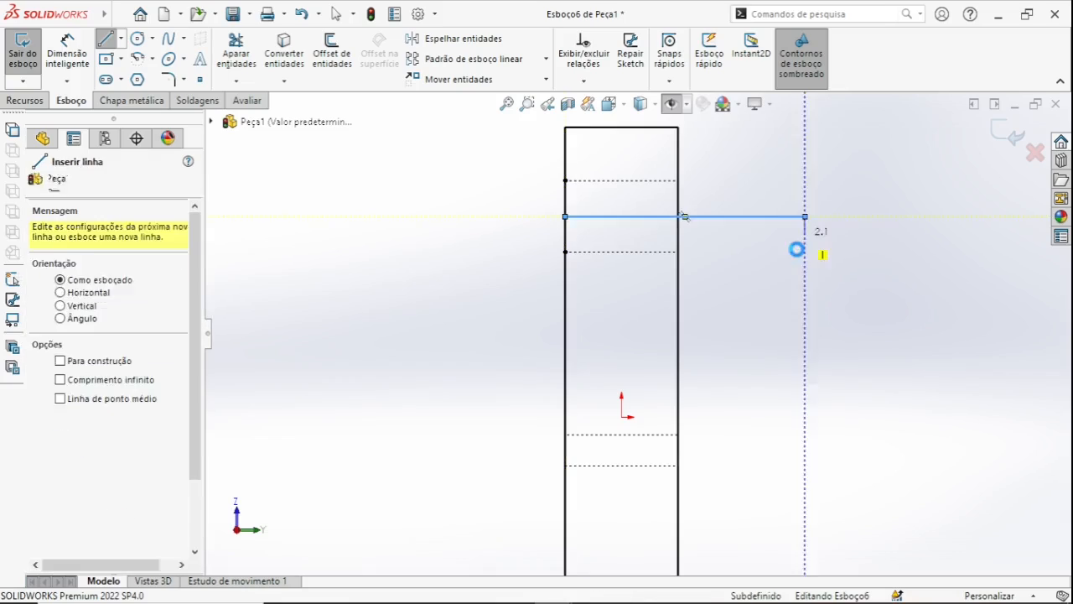
key("Escape")
left_click(784, 217)
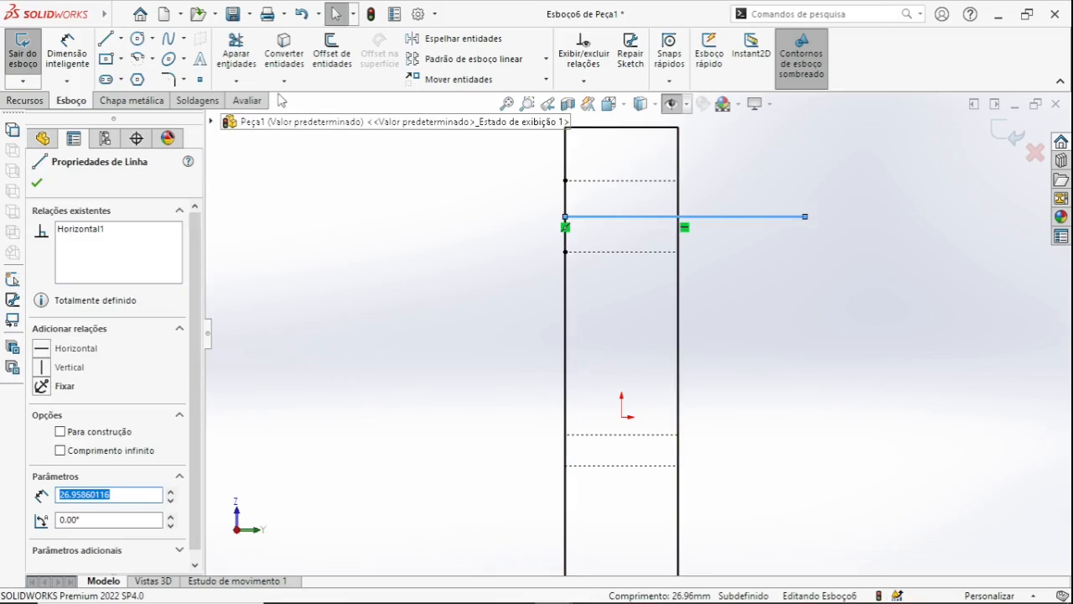
left_click(111, 436)
left_click(312, 319)
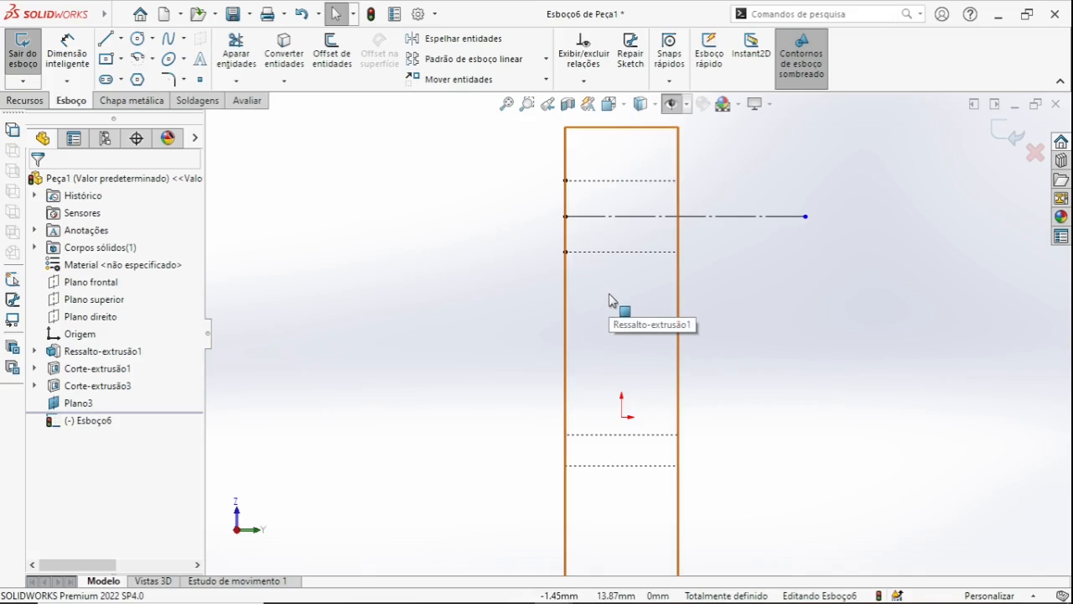
Step: Sketch a stepped half-profile from the axis along the hole edge, around a raised collar outside the bar and along an about 10.8 mm end section back to the axis
left_click(107, 39)
left_click(565, 217)
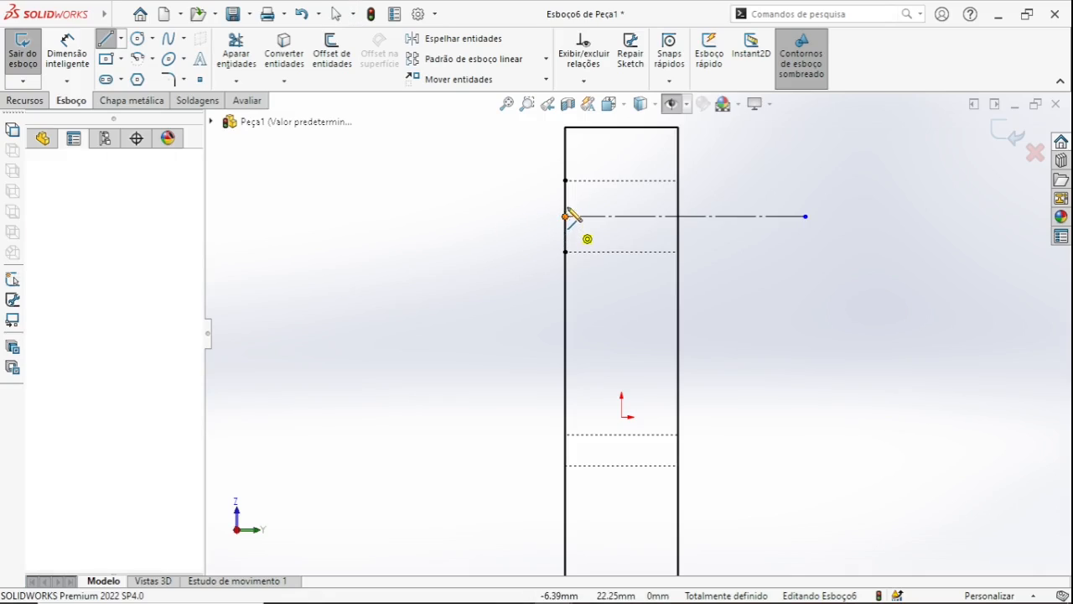
left_click(679, 181)
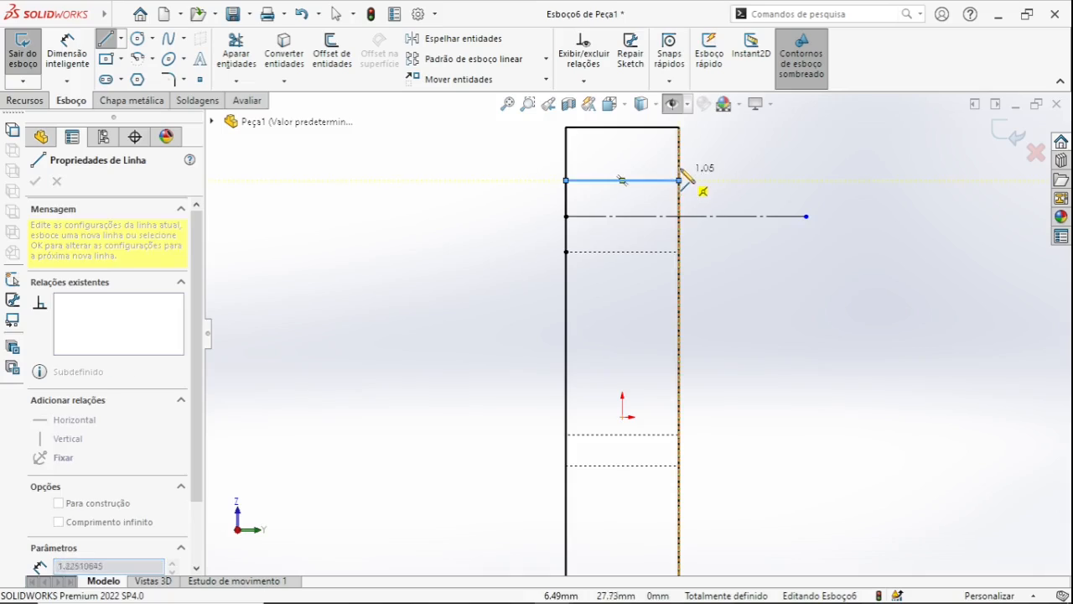
left_click(680, 162)
left_click(710, 161)
double_click(710, 180)
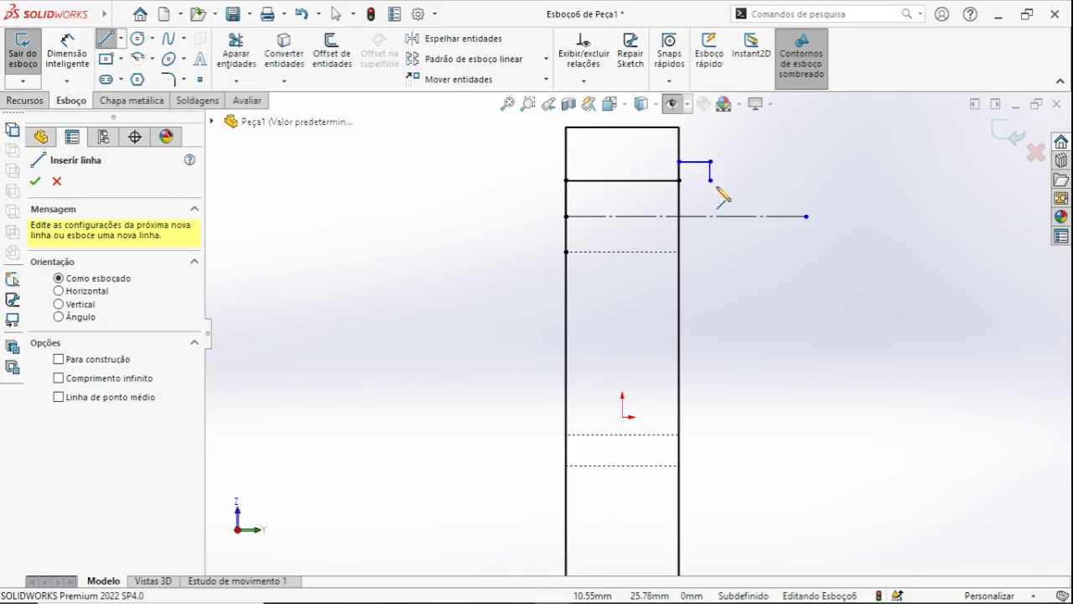
left_click(710, 180)
left_click(806, 181)
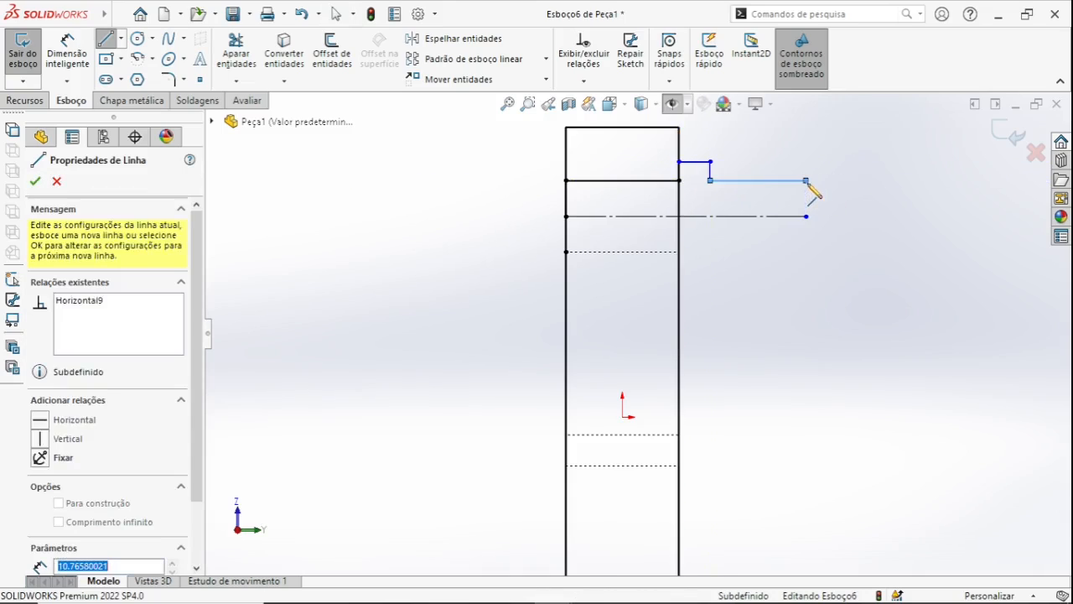
double_click(806, 216)
key("Escape")
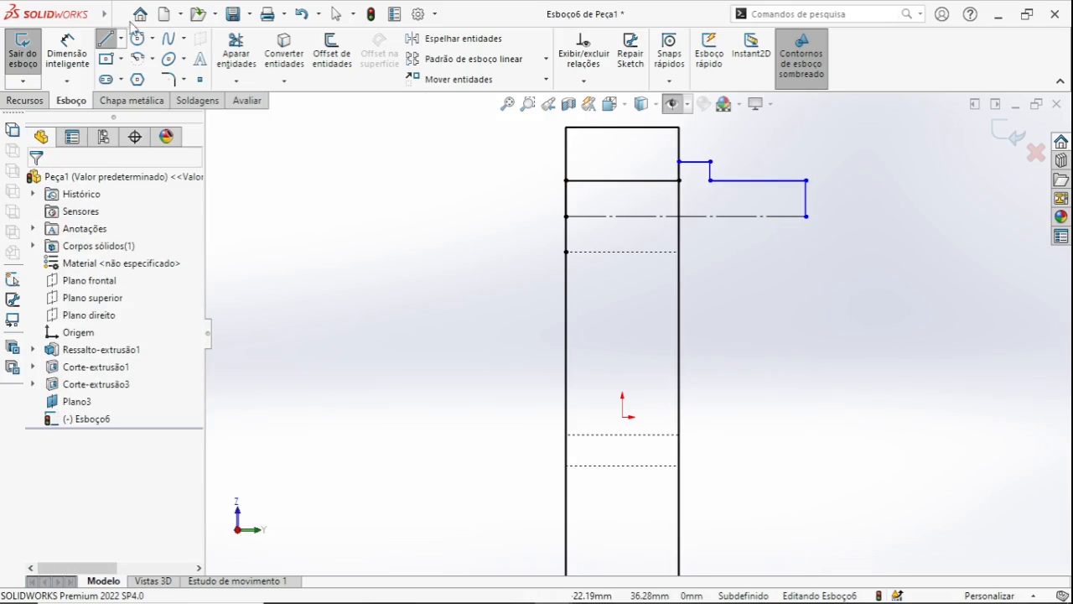
Step: Dimension the outer end section of the profile about the axis as a diameter of 12 mm
left_click(66, 46)
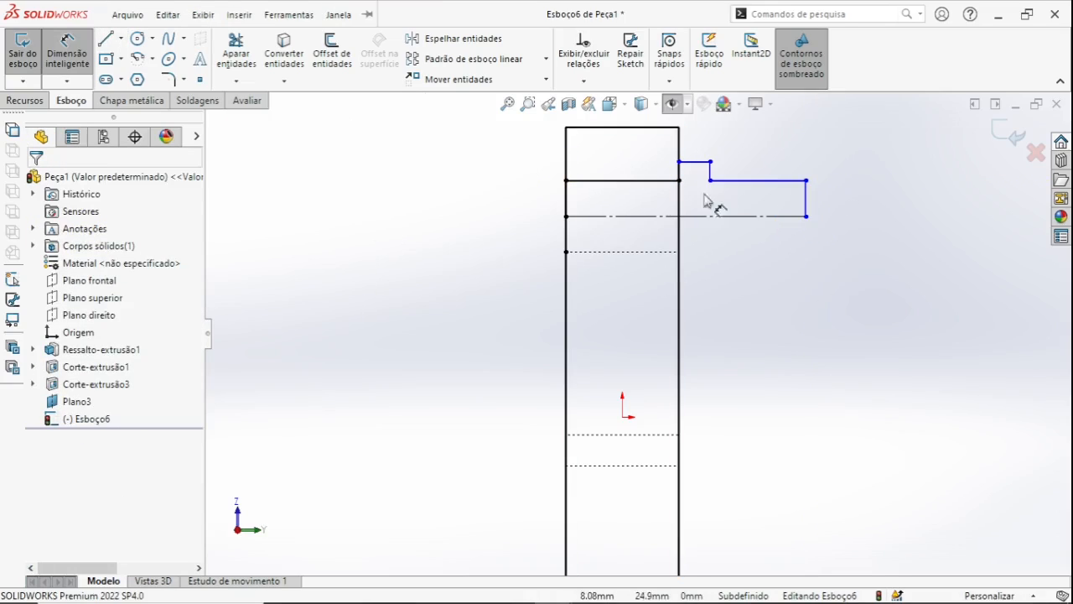
left_click(769, 186)
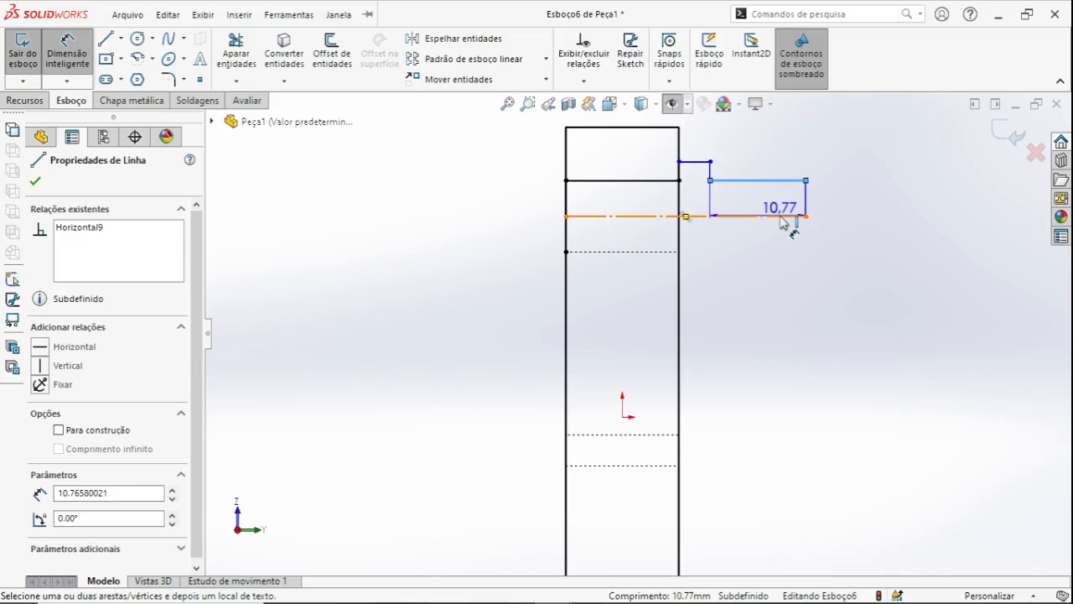
left_click(781, 218)
left_click(833, 237)
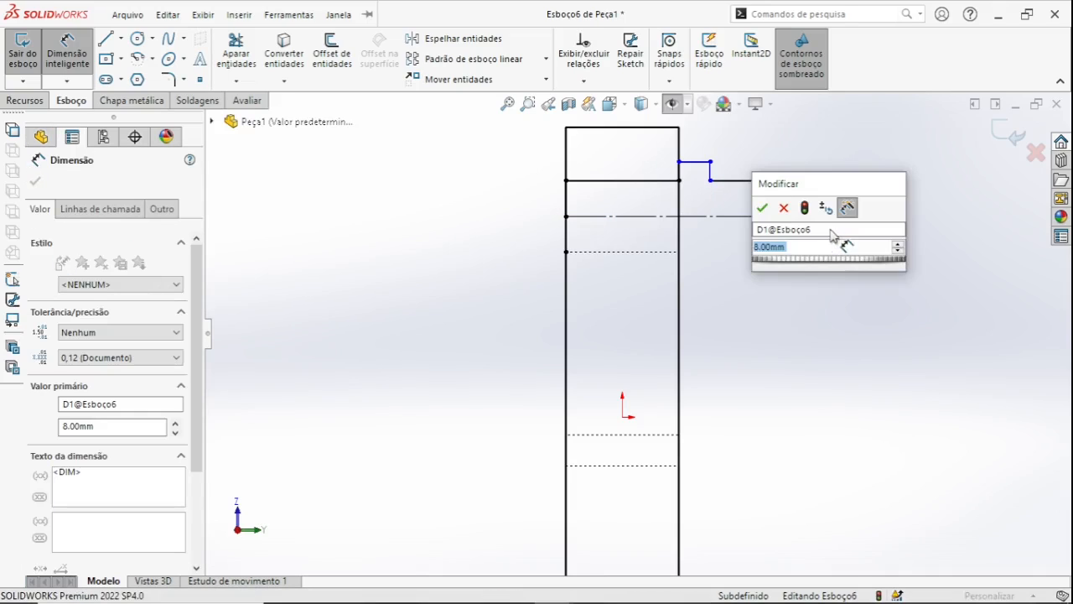
type("8")
left_click(762, 207)
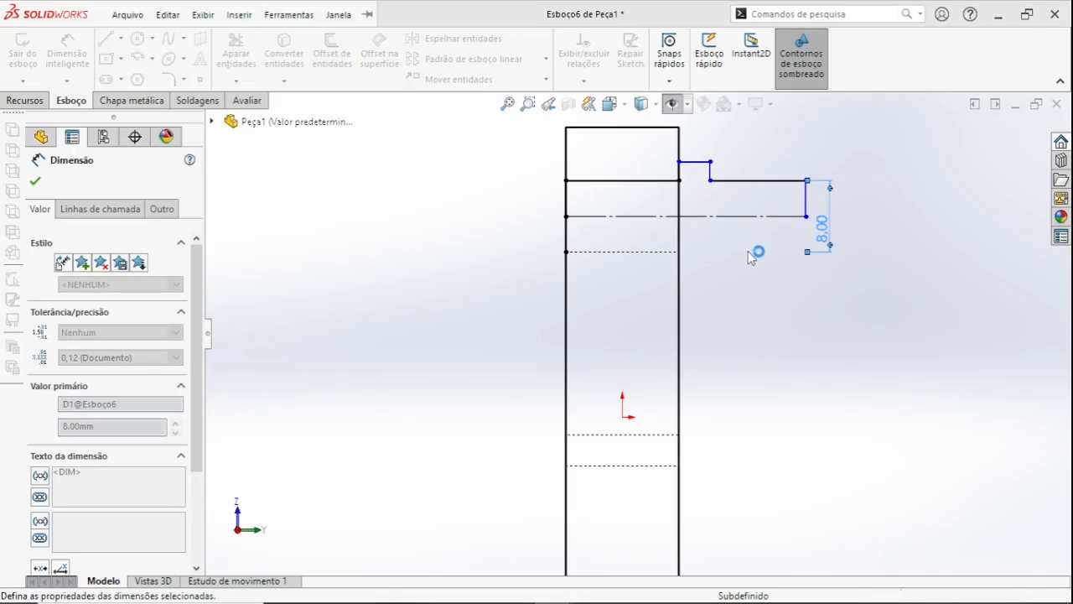
left_click(733, 259)
scroll(716, 213, "down", 3)
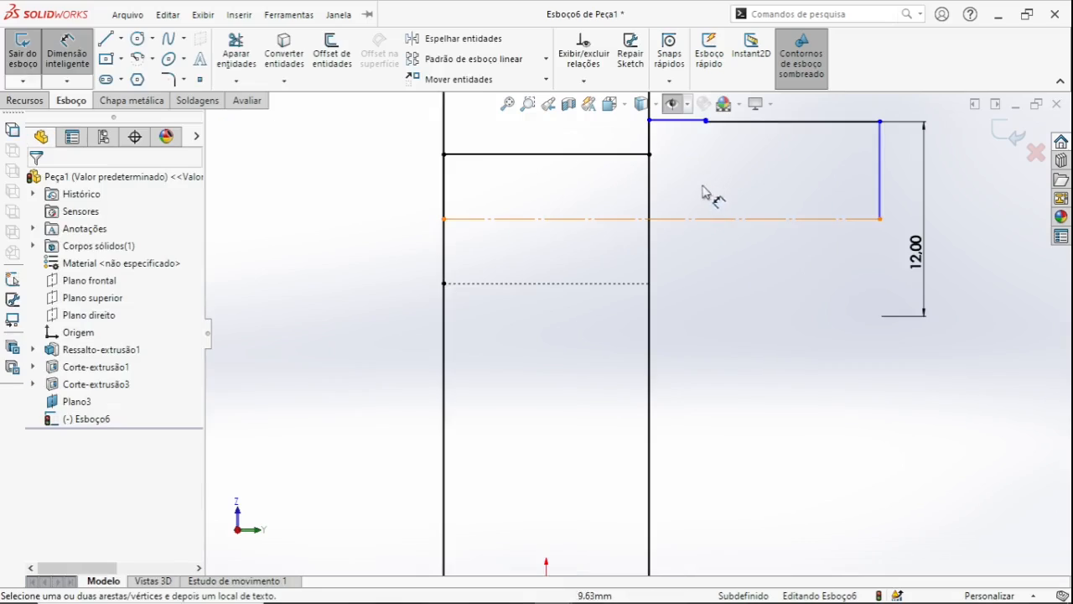
Step: Dimension the raised collar of the profile about the axis as a diameter of 12.7 mm
left_click(679, 124)
left_click(714, 219)
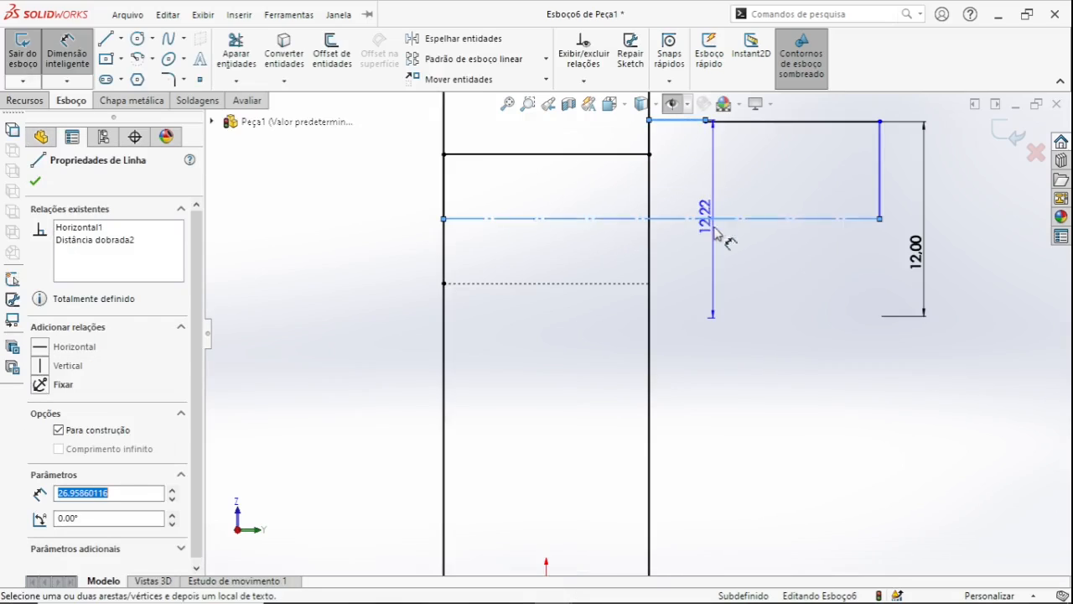
left_click(724, 246)
type("12,7")
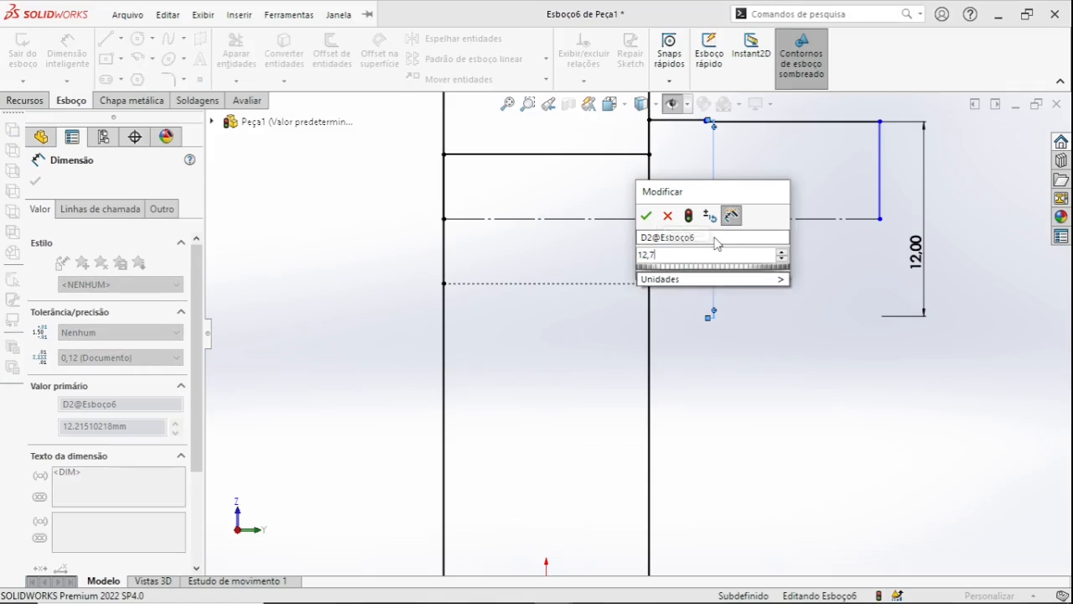
key("Return")
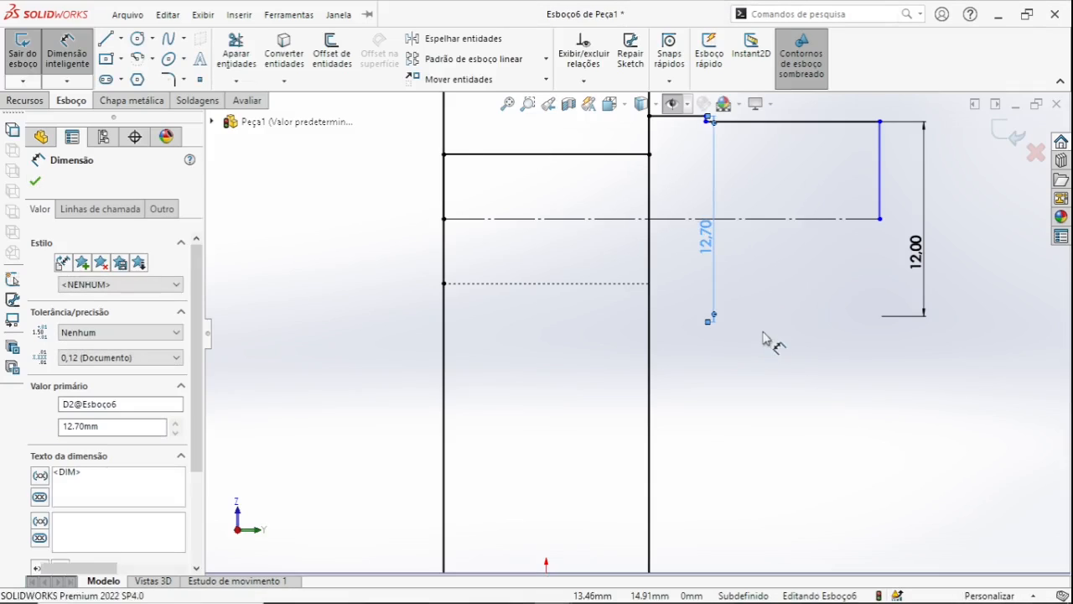
left_click(764, 337)
scroll(755, 314, "up", 1)
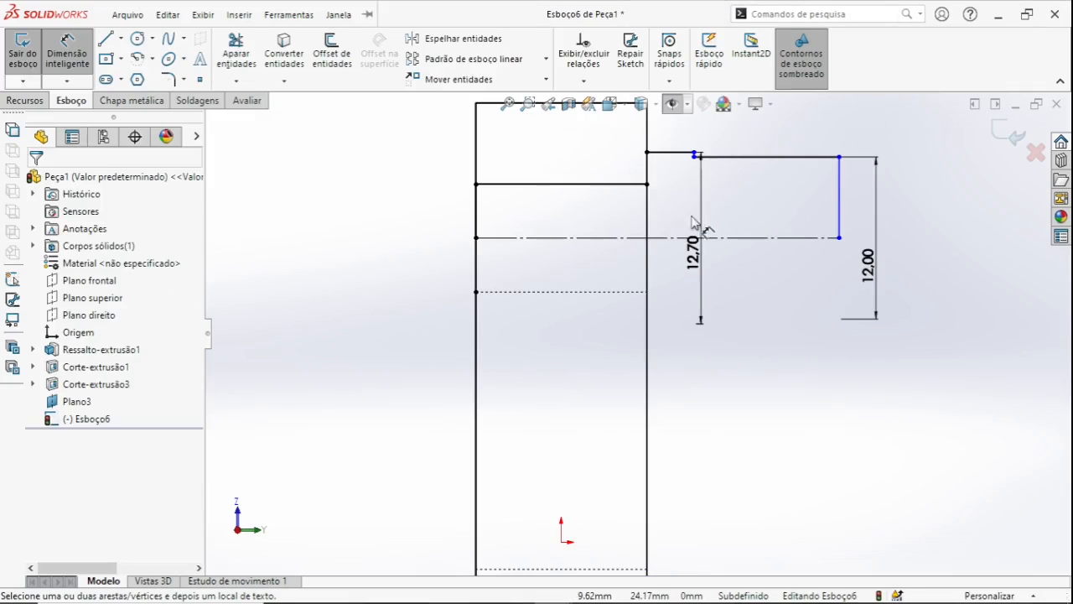
Step: Dimension the length of the raised collar's horizontal line as 2 mm
scroll(693, 171, "down", 1)
left_click(658, 206)
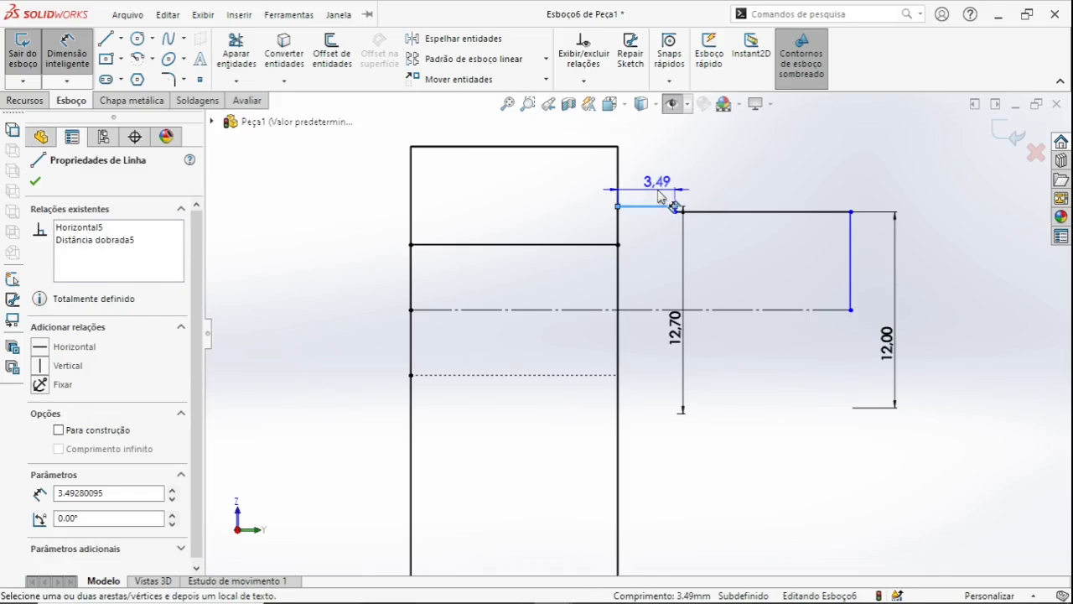
left_click(658, 193)
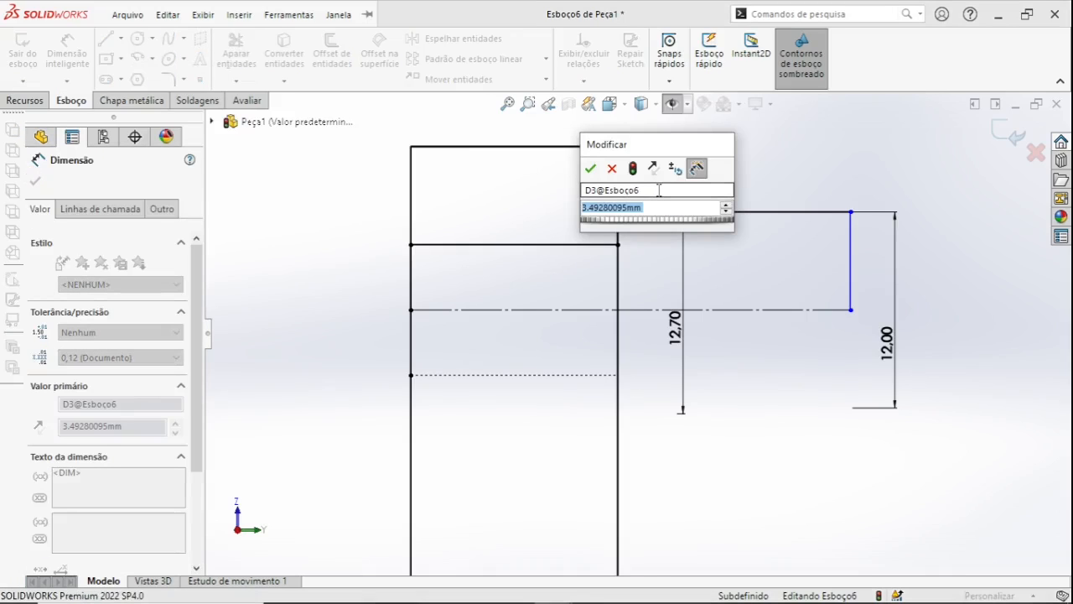
type("2")
key("Return")
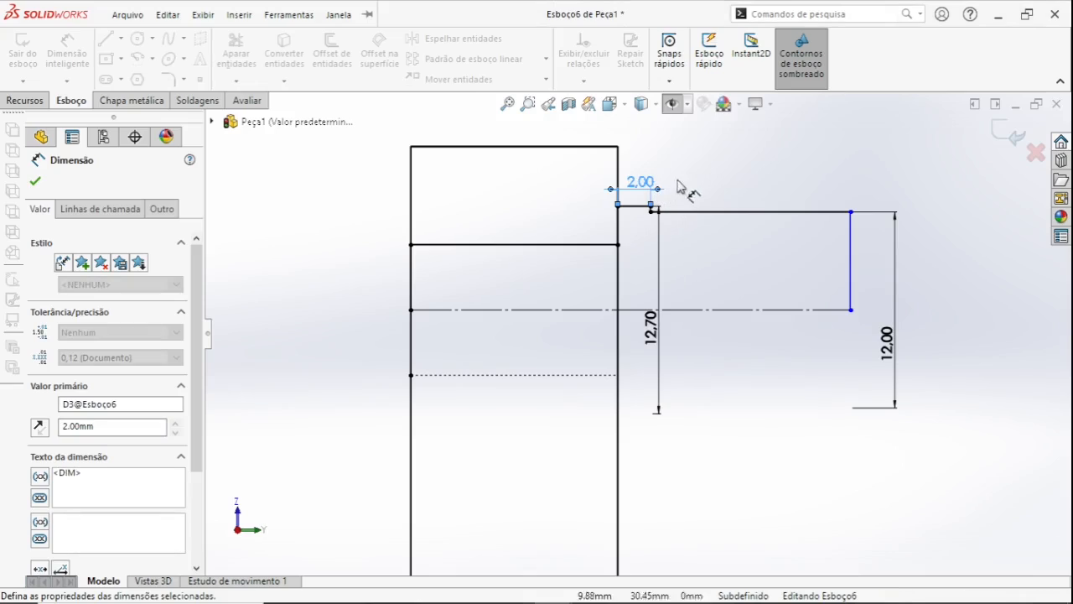
key("Escape")
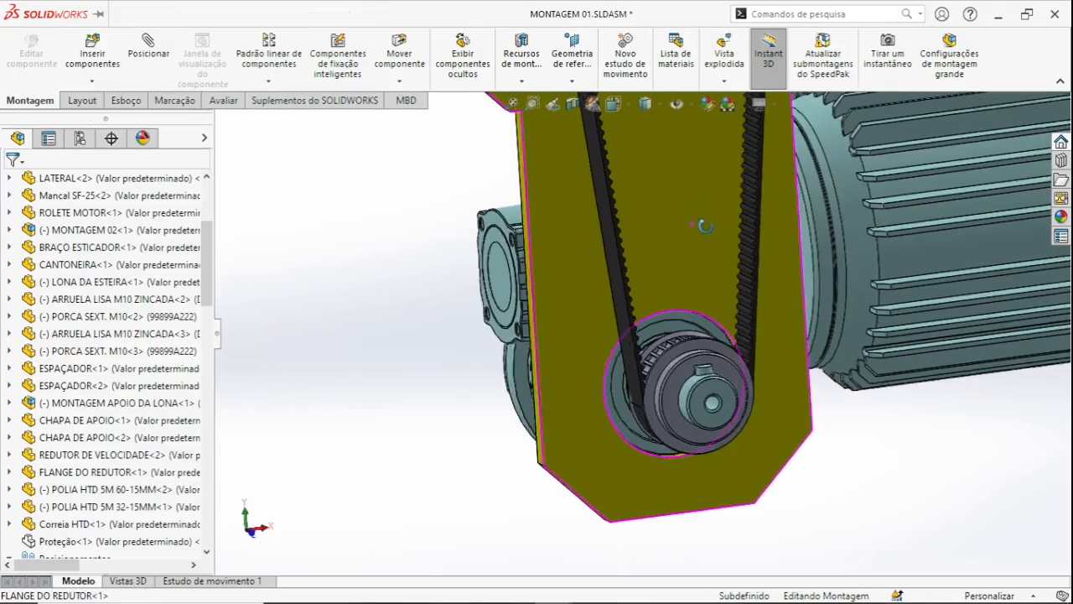
Step: Switch to the MONTAGEM 01 assembly and measure the distance from the reducer flange's face to the midpoint of the belt's edge line
key("m")
left_click(631, 286)
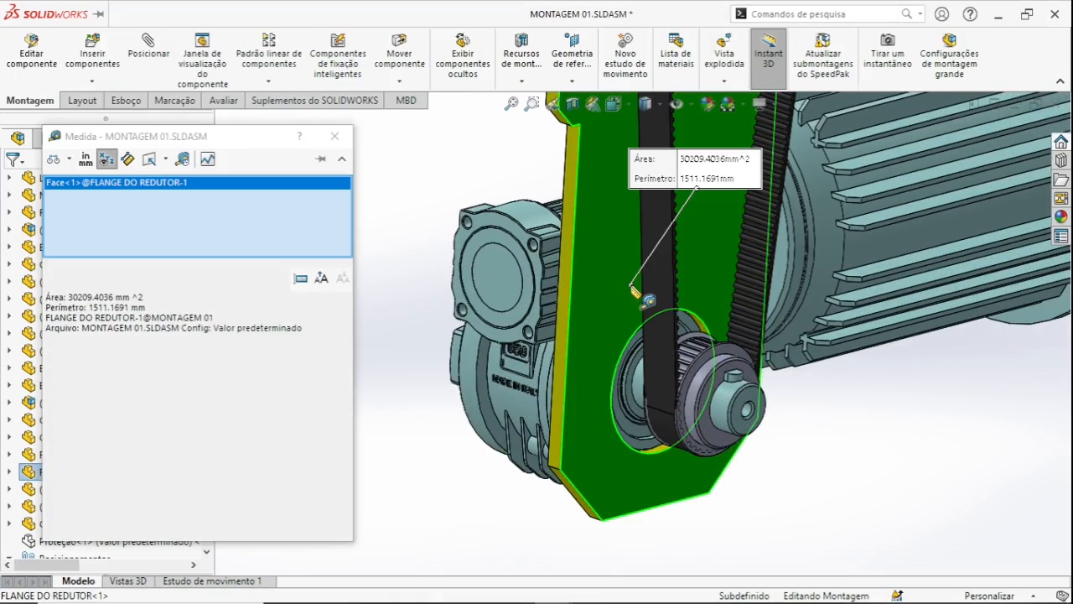
scroll(659, 443, "down", 3)
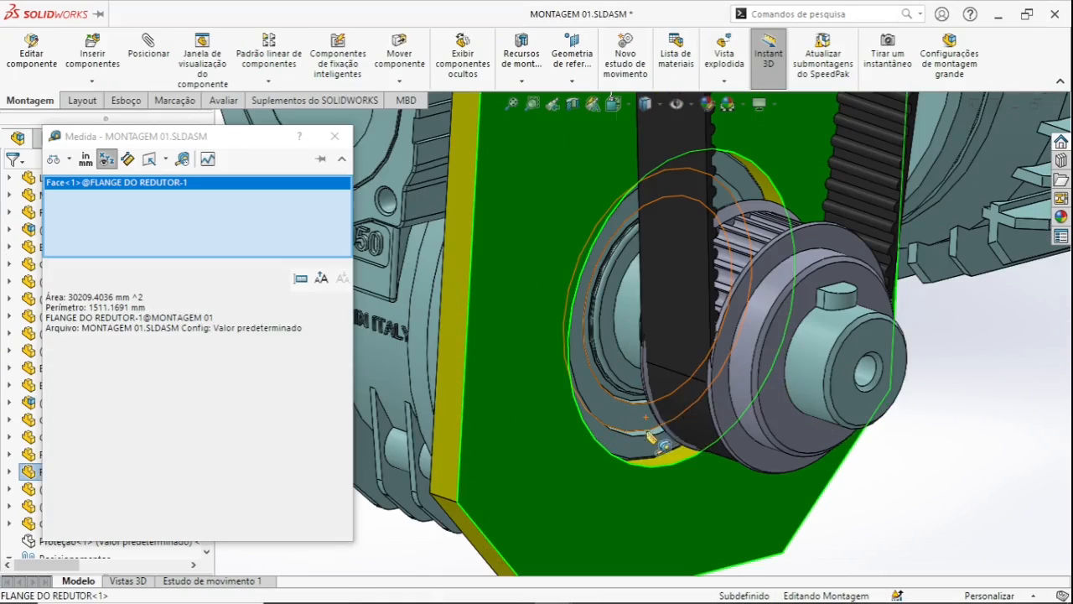
left_click(676, 373)
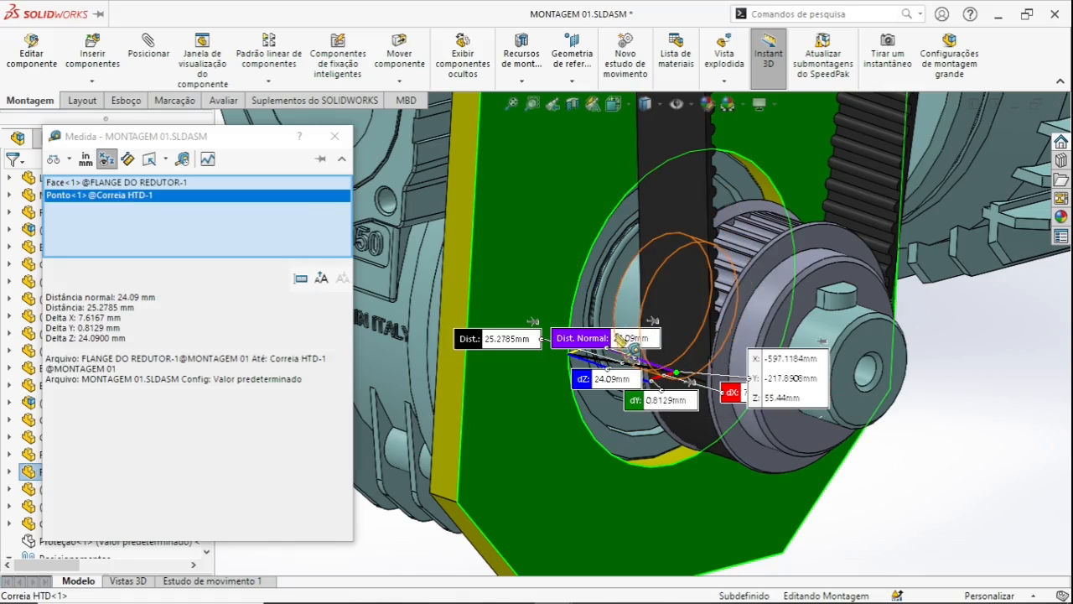
key("Escape")
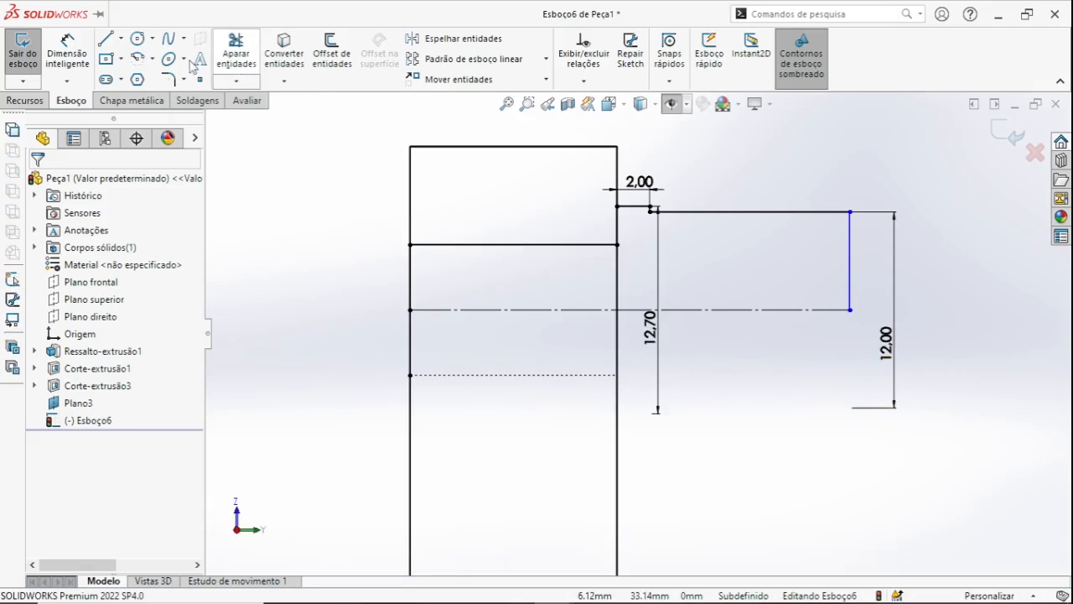
Step: In the part sketch, place a point at the midpoint of the outer section's line and dimension it 24 mm from the bar's far face
left_click(200, 81)
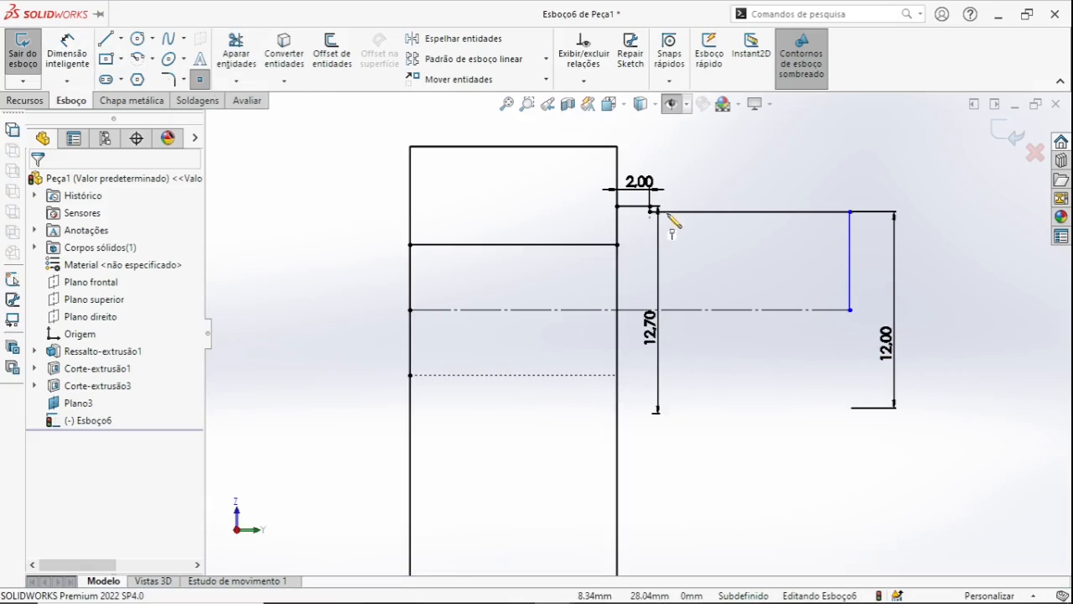
left_click(749, 210)
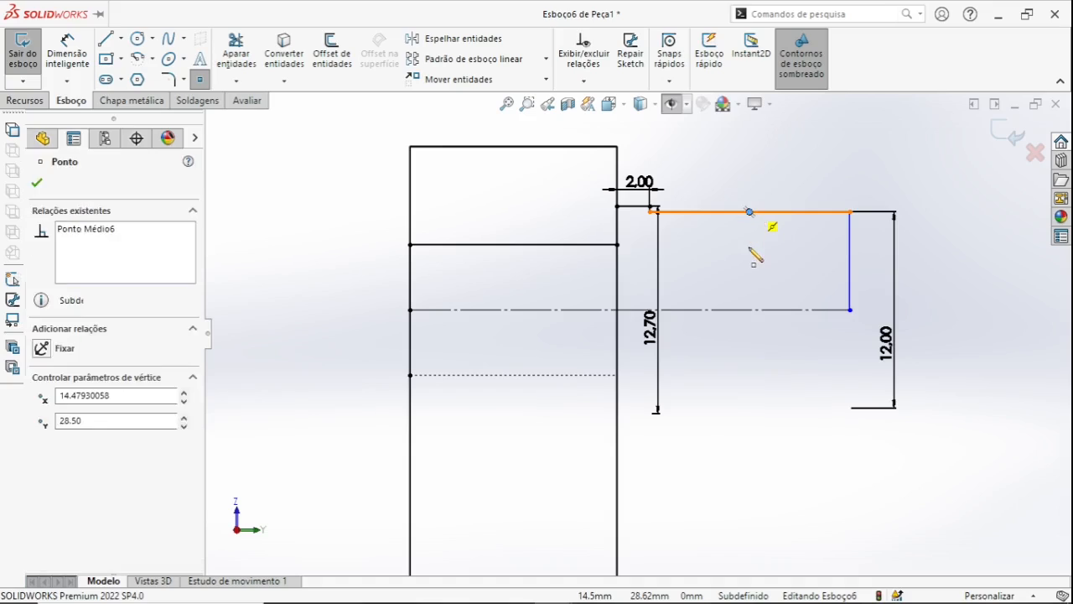
left_click(67, 54)
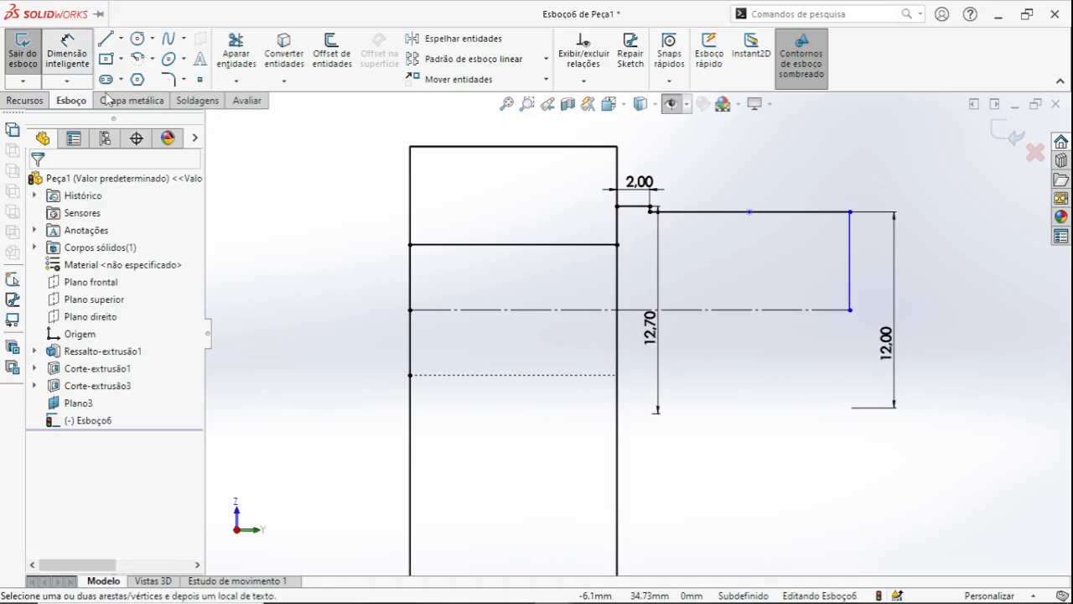
left_click(410, 196)
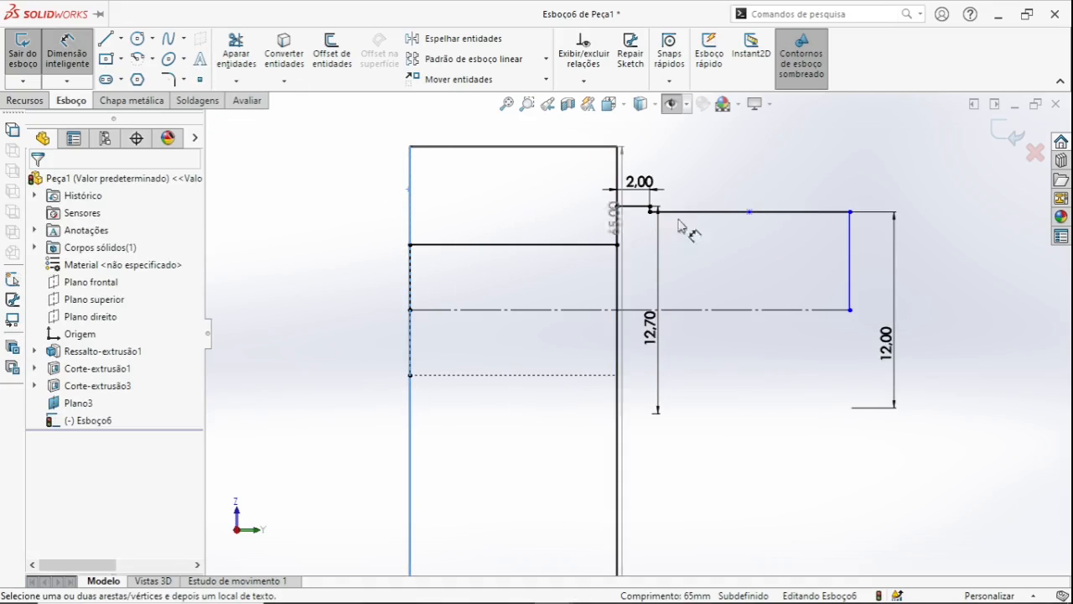
left_click(749, 214)
scroll(723, 203, "up", 1)
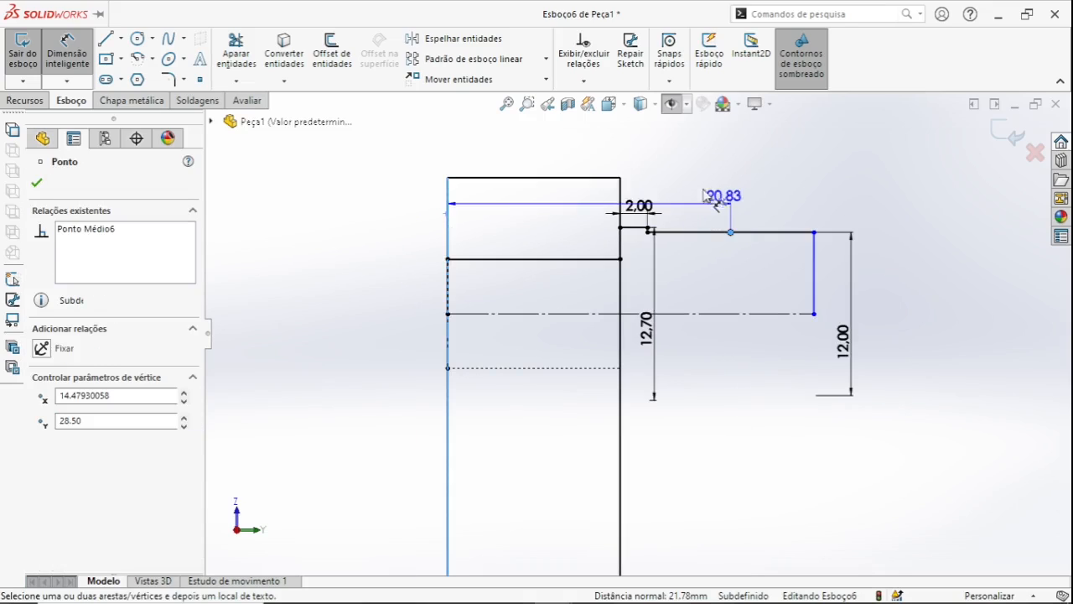
left_click(670, 158)
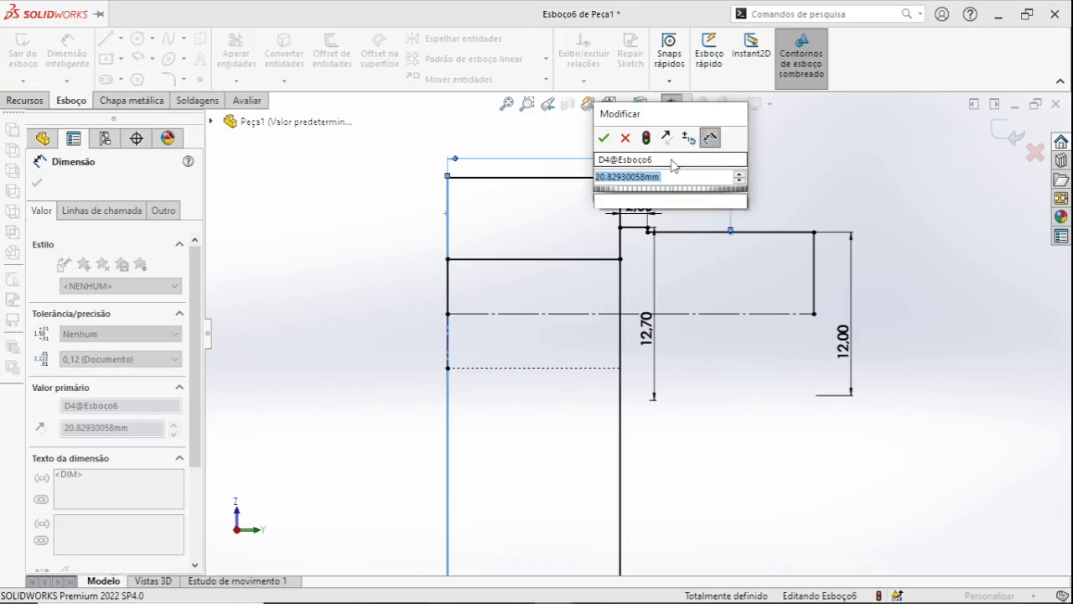
type("24")
key("Return")
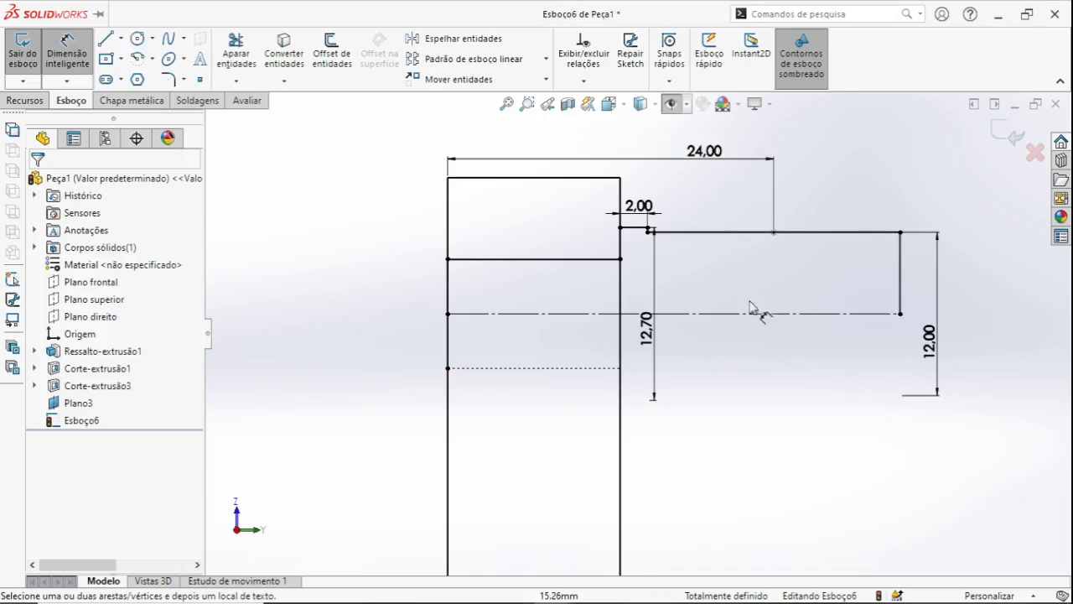
Step: Compare the length of the profile's outer section with the belt's width in the MONTAGEM 01 assembly
left_click(735, 235)
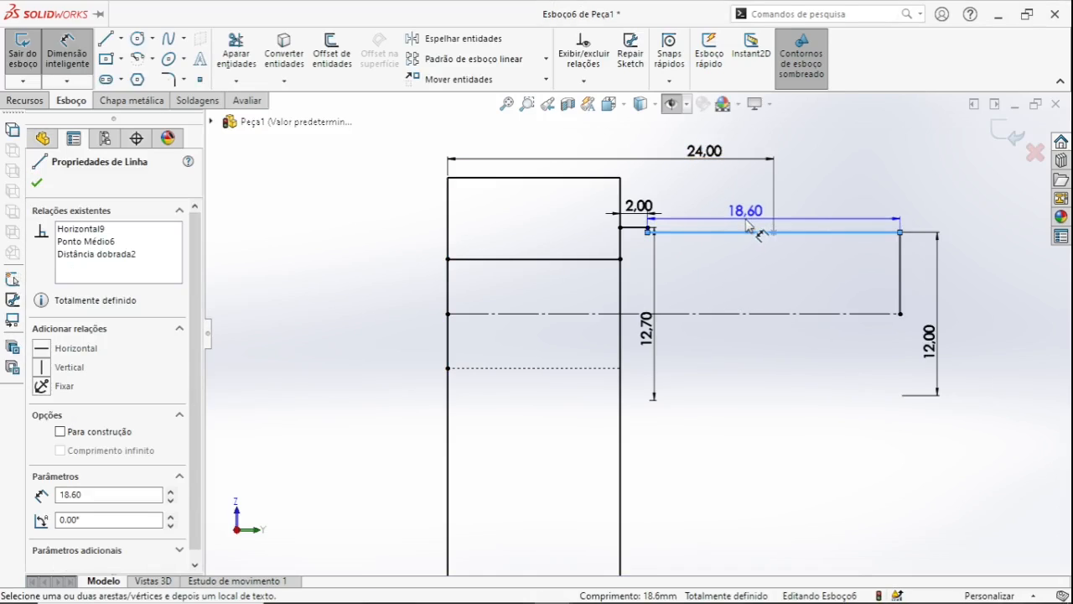
key("Escape")
key("Escape")
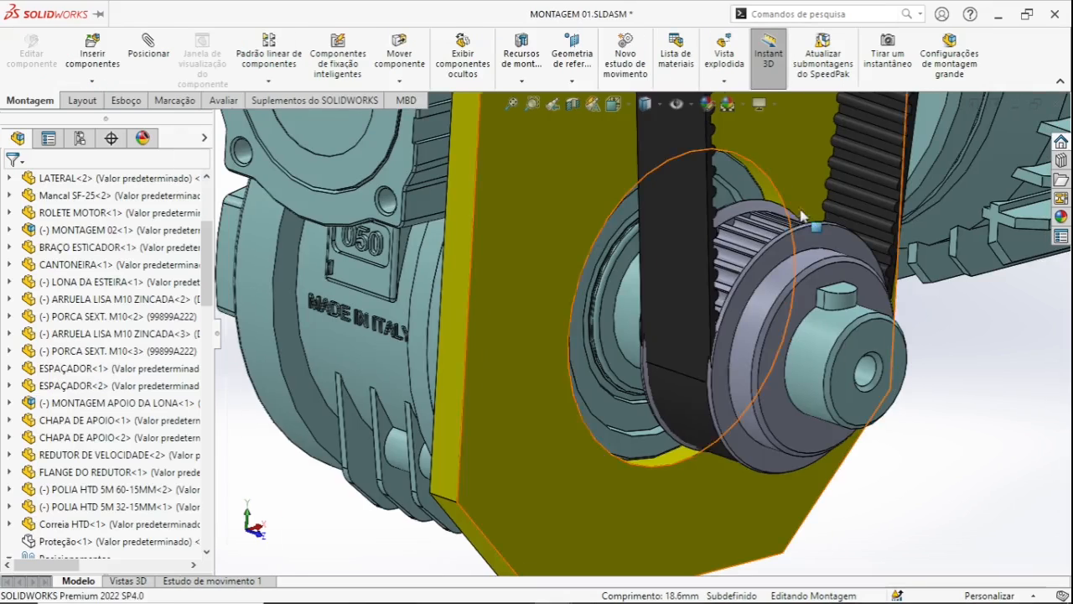
left_click(689, 377)
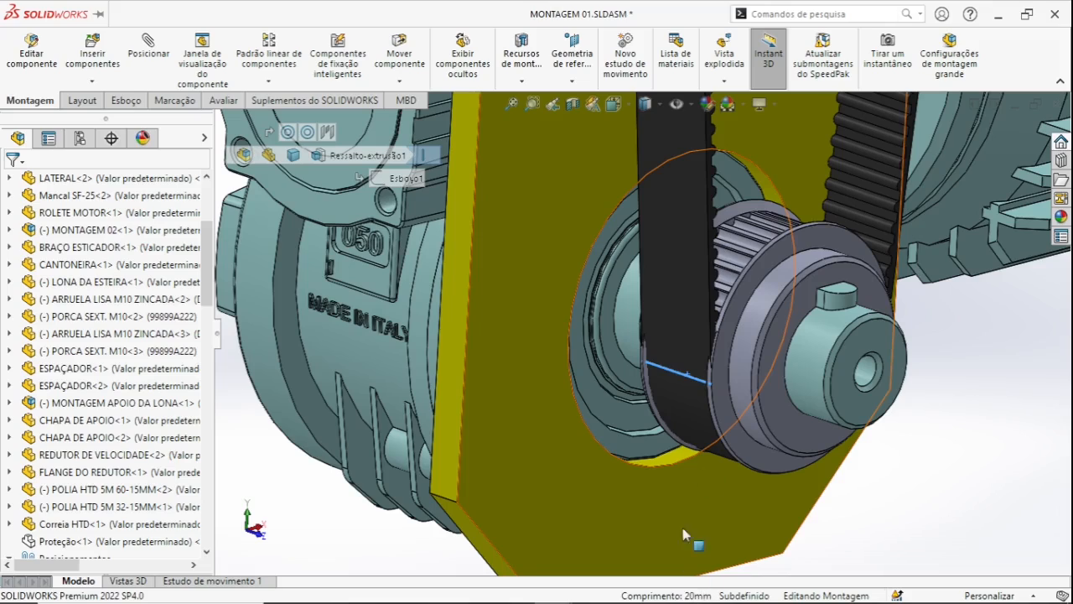
left_click(394, 553)
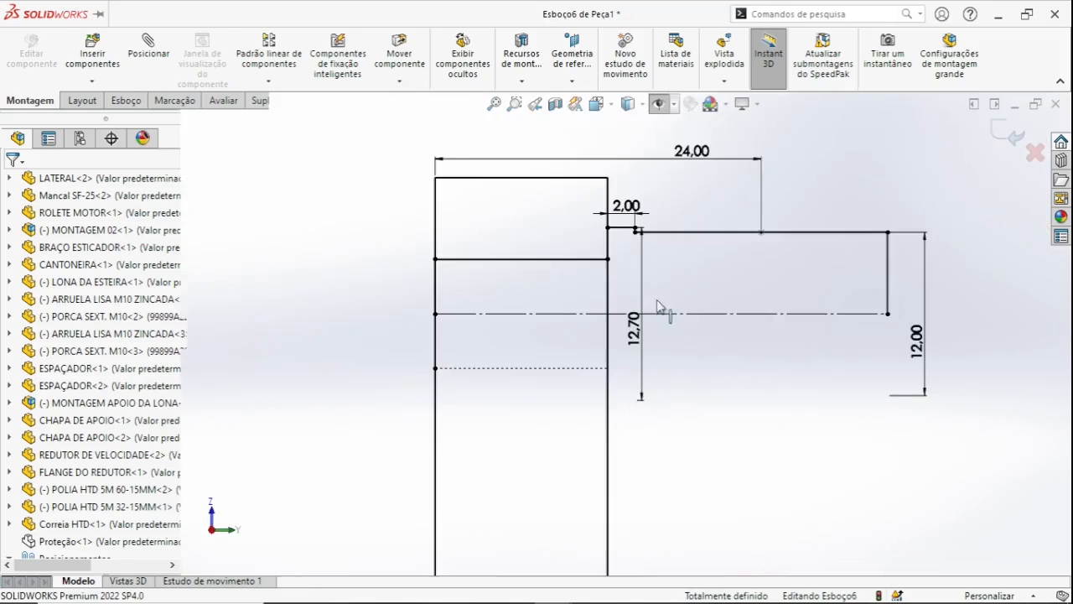
left_click(695, 237)
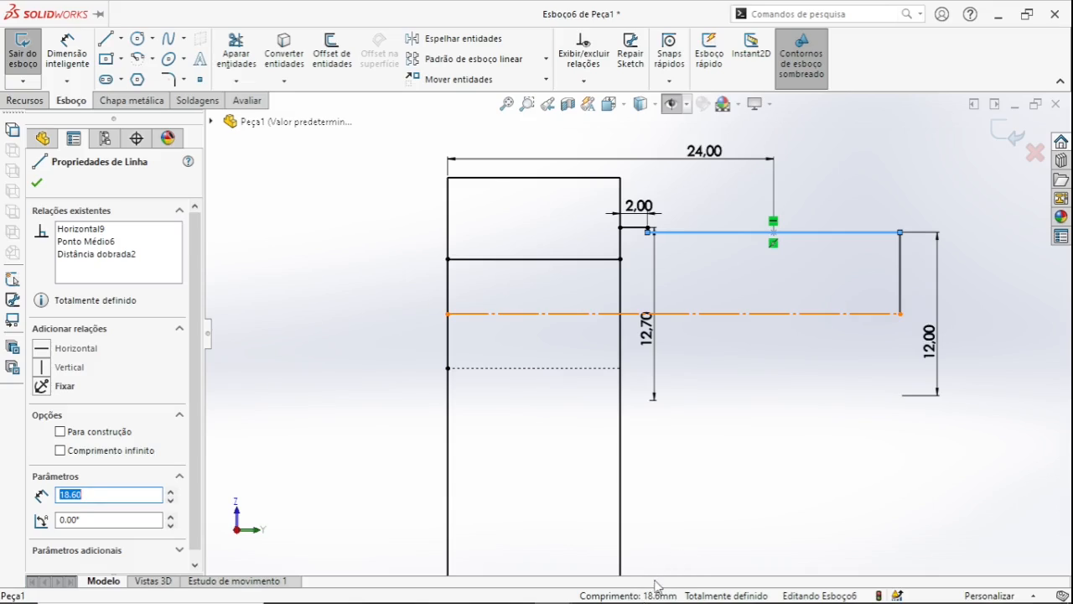
left_click(728, 453)
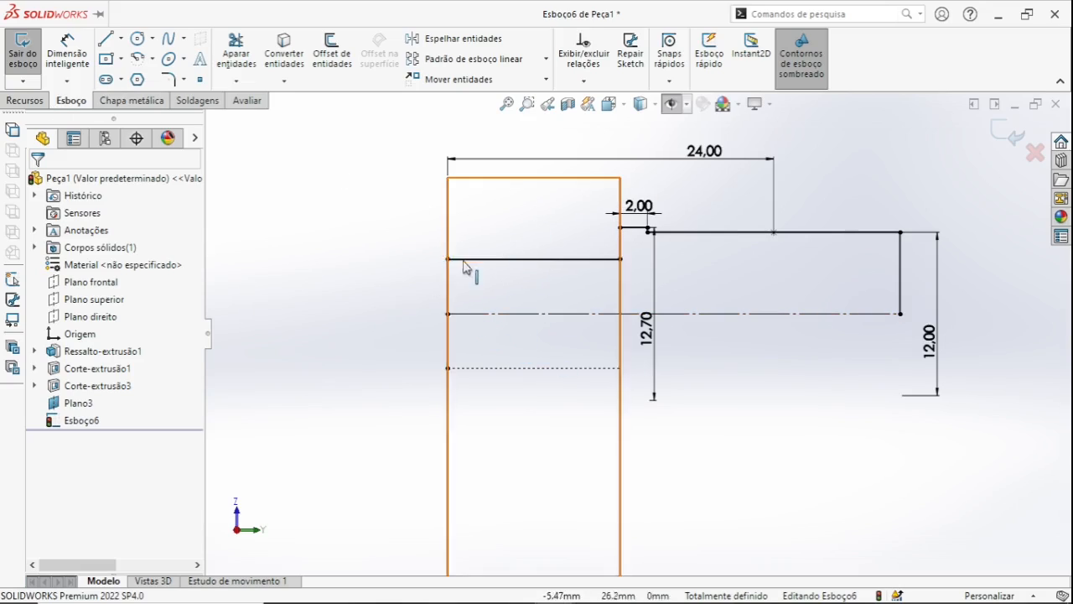
Step: Revolve the stepped profile 360° about the long construction line without merging the result, and display the part shaded with edges
left_click(21, 103)
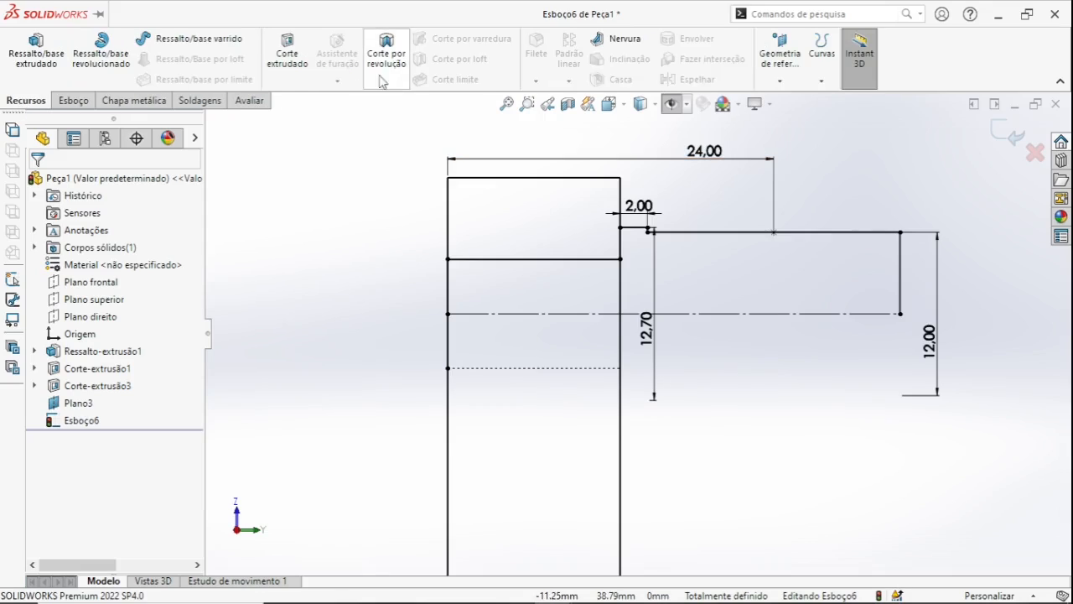
left_click(101, 59)
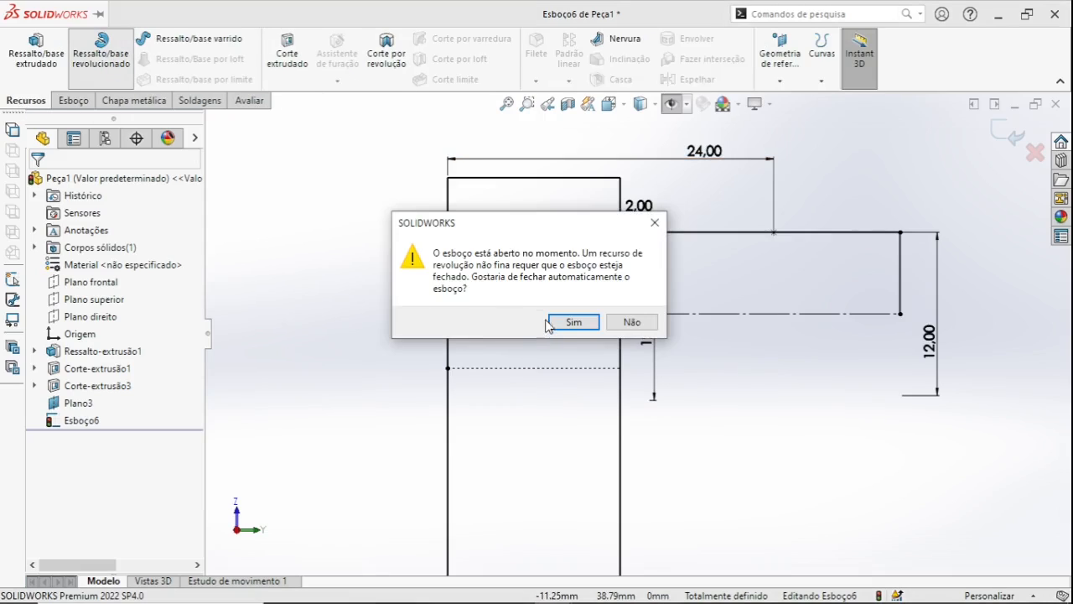
left_click(573, 323)
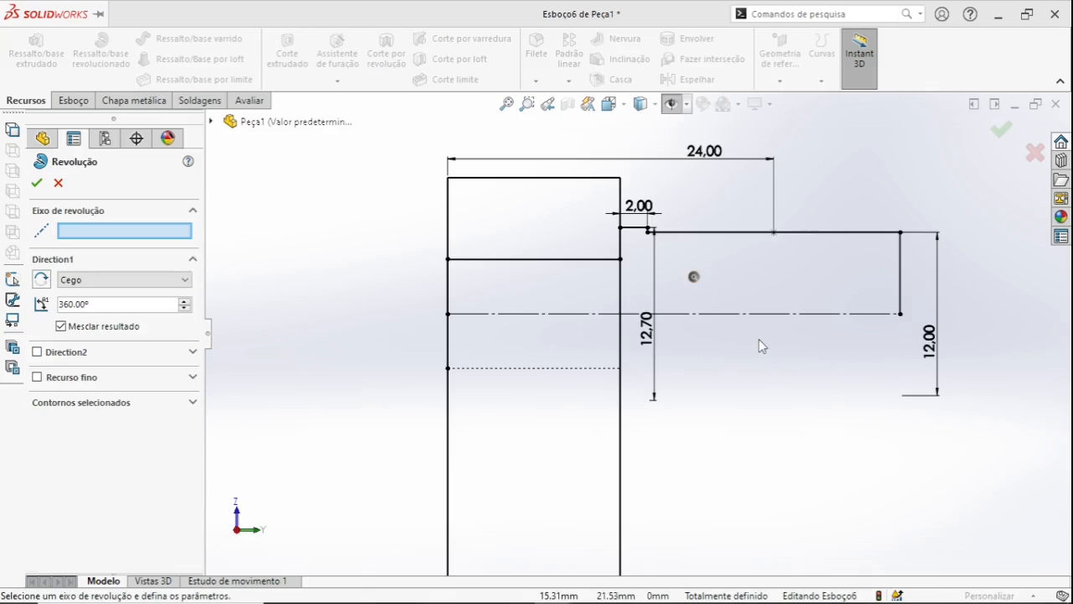
mouse_move(772, 354)
middle_mouse_down()
mouse_move(732, 369)
mouse_move(777, 336)
middle_mouse_up()
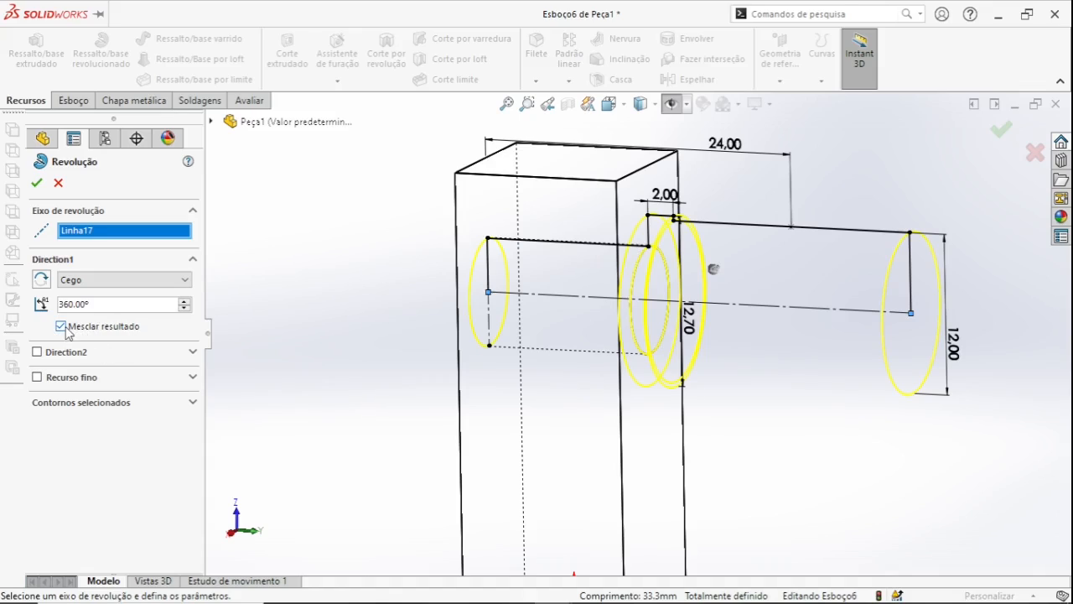
left_click(37, 184)
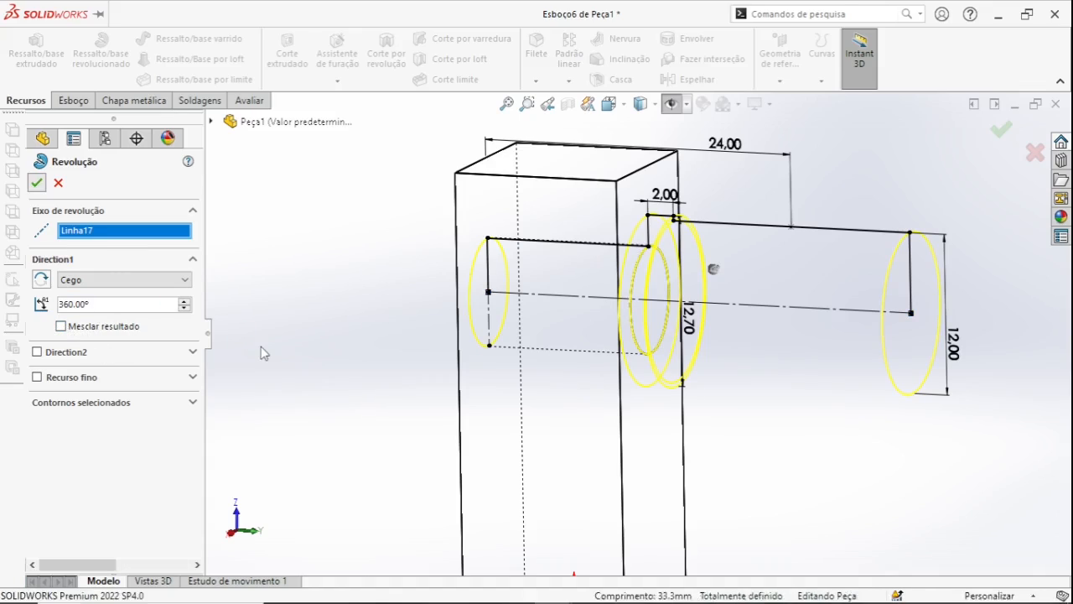
left_click(655, 107)
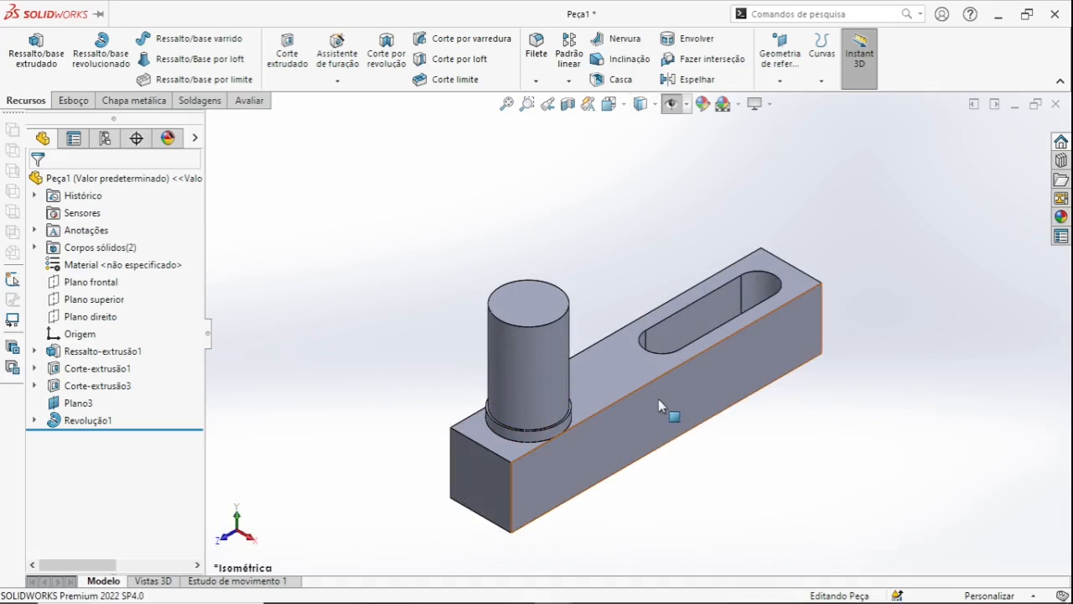
Step: Open the revolved pin's profile sketch for editing
left_click(658, 400)
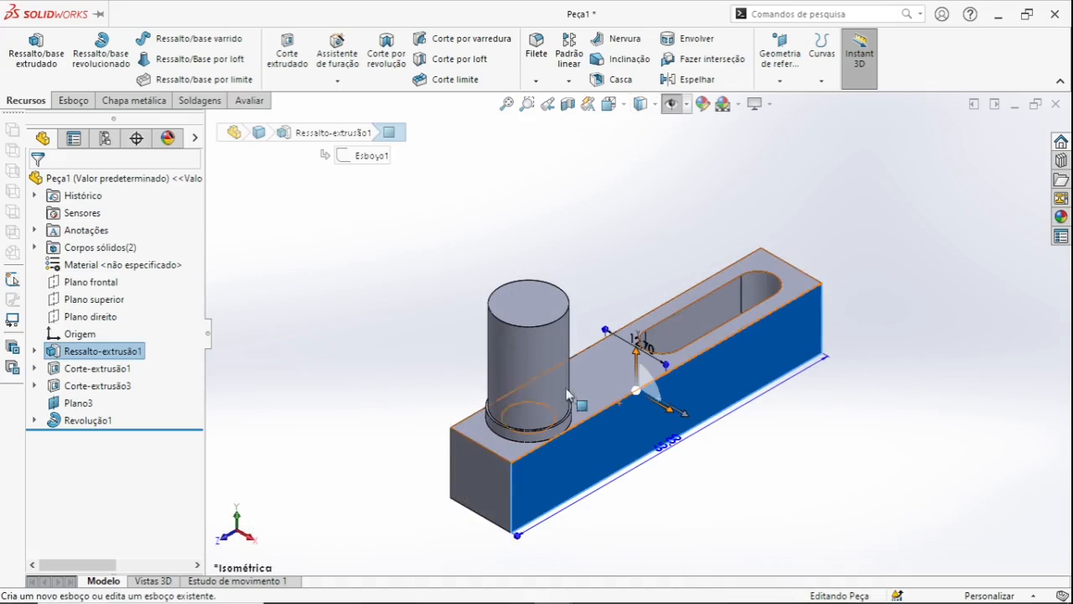
left_click(434, 320)
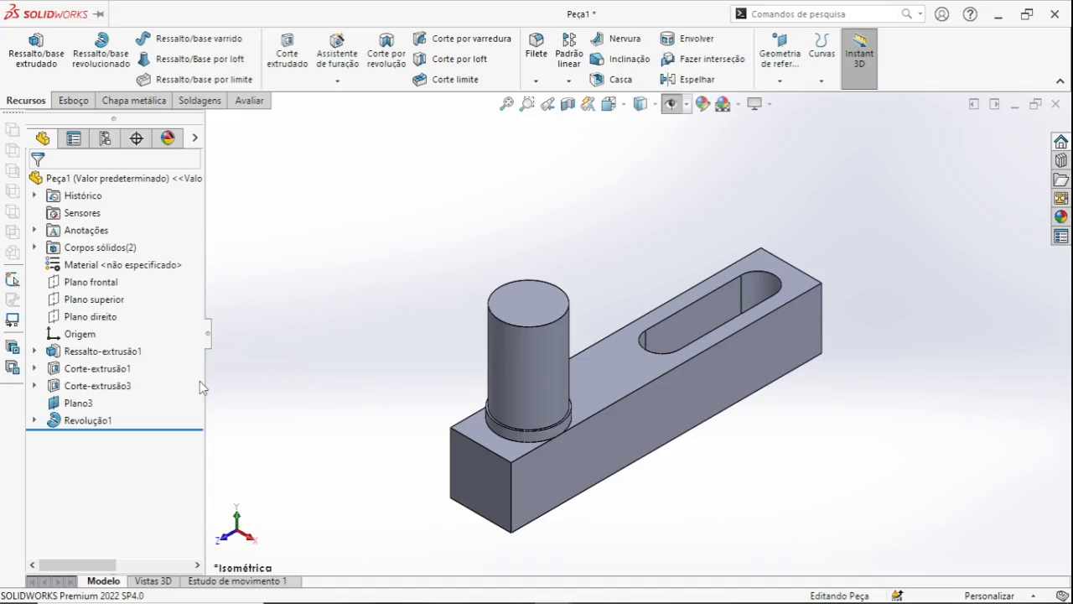
left_click(114, 386)
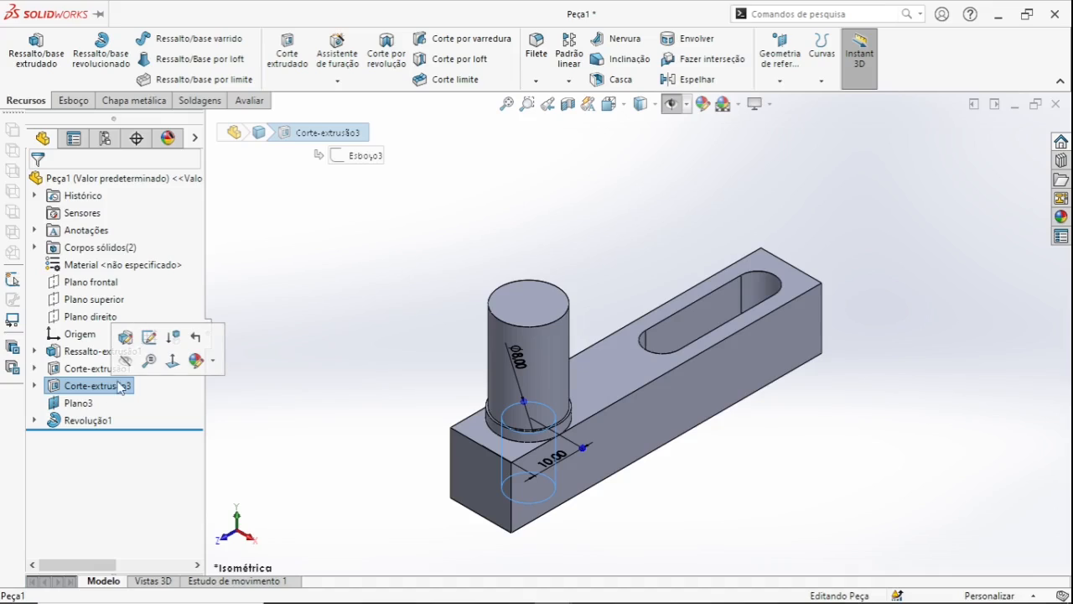
left_click(101, 419)
left_click(136, 369)
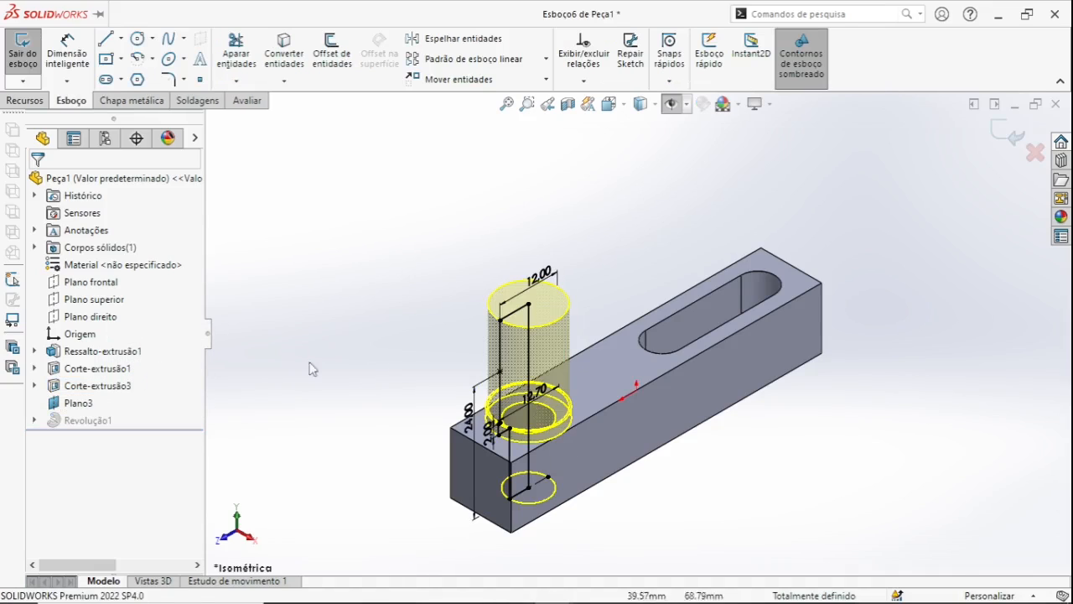
Step: Facing the profile sketch, remove the midpoint relation holding the profile's centerline end to the construction line at the bar's far face
key("space")
left_click(338, 400)
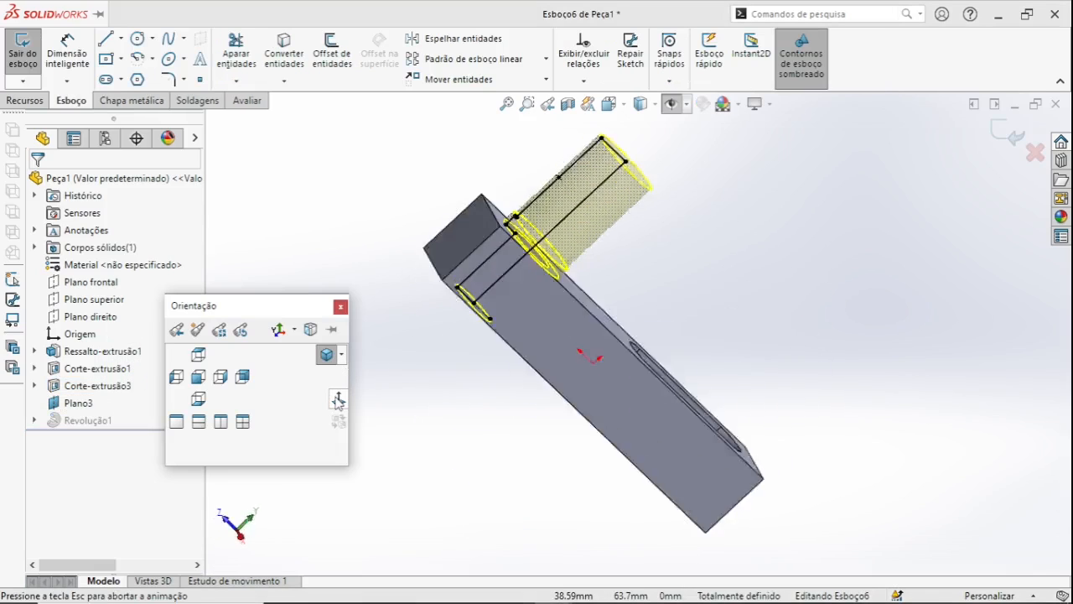
scroll(545, 193, "down", 6)
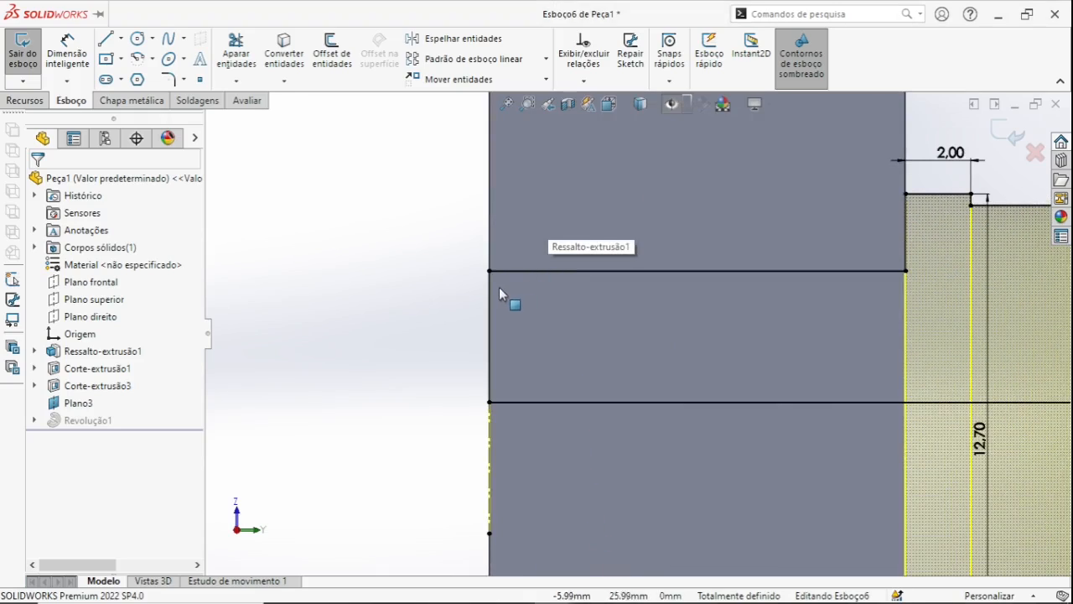
left_click(489, 282)
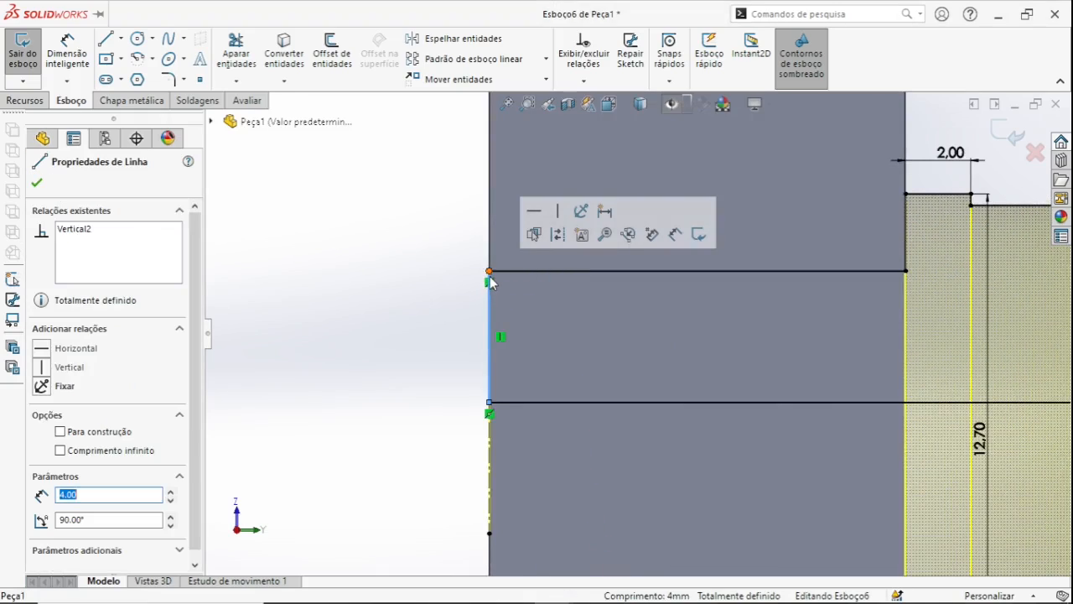
key("Escape")
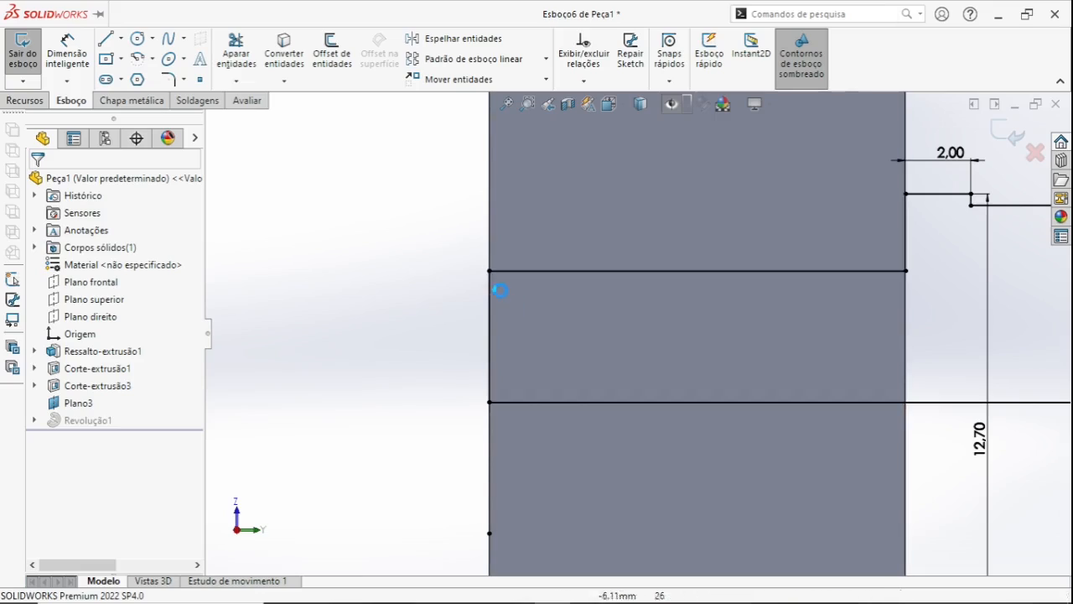
left_click(490, 271)
left_click(506, 272)
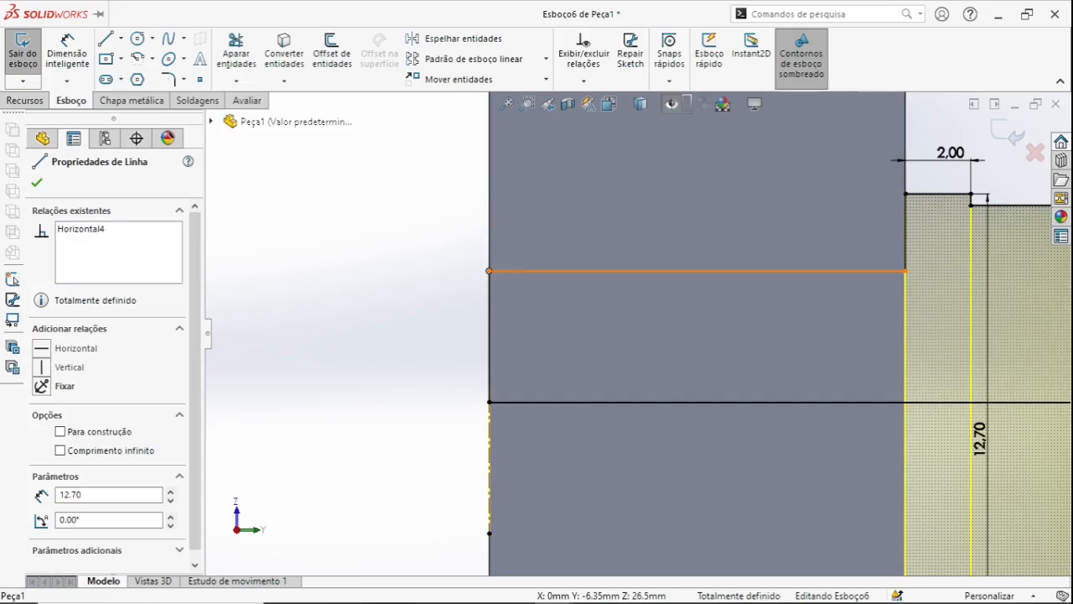
left_click(490, 291)
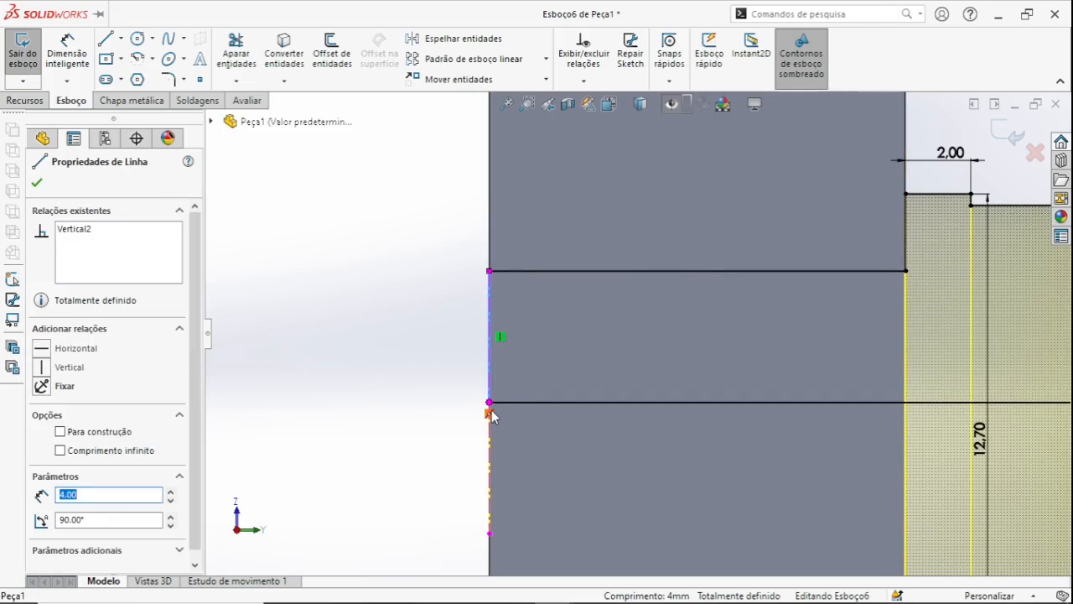
key("Escape")
mouse_move(489, 417)
left_mouse_down()
mouse_move(503, 412)
mouse_move(491, 402)
mouse_move(524, 399)
left_mouse_up()
Step: Delete the vertical construction line at the bar's far face, move the profile's end line inward about 2 mm, and display hidden lines
left_click(498, 271)
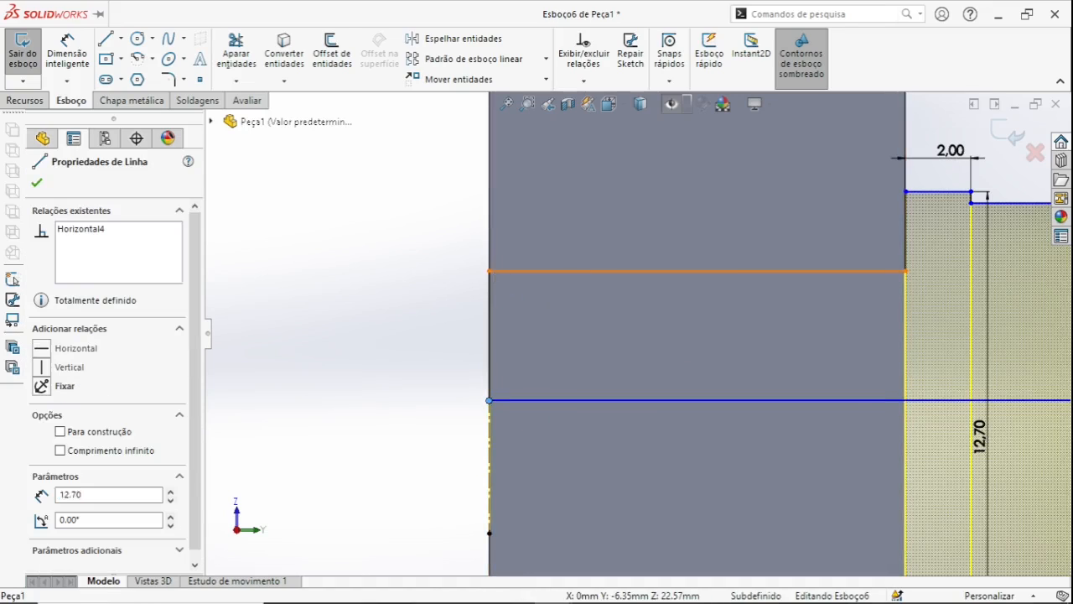
left_click(490, 482)
key("Delete")
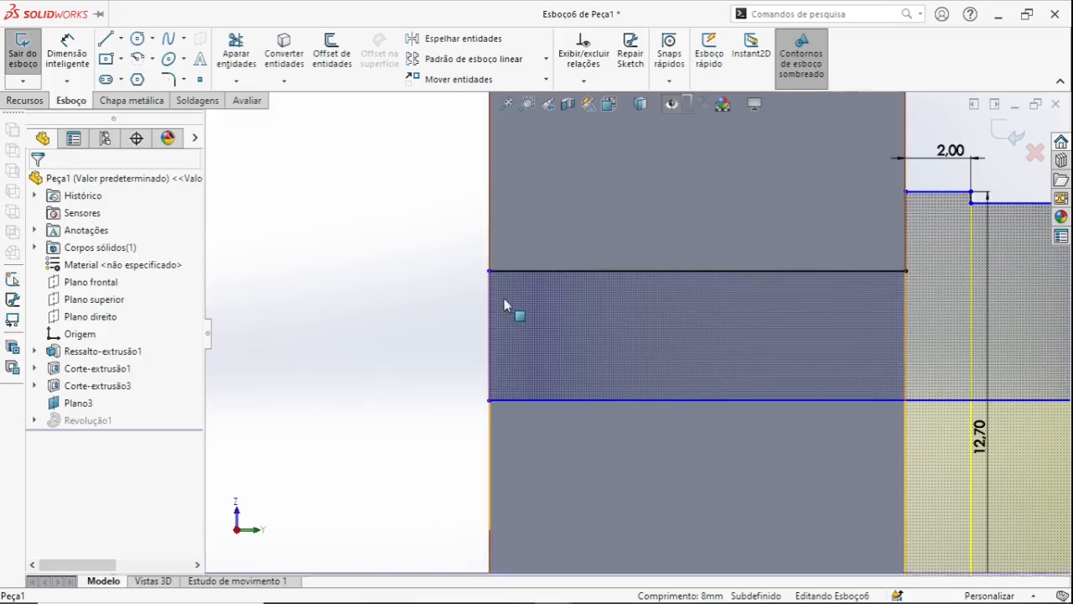
left_click_drag(491, 402, 522, 401)
left_click(410, 356)
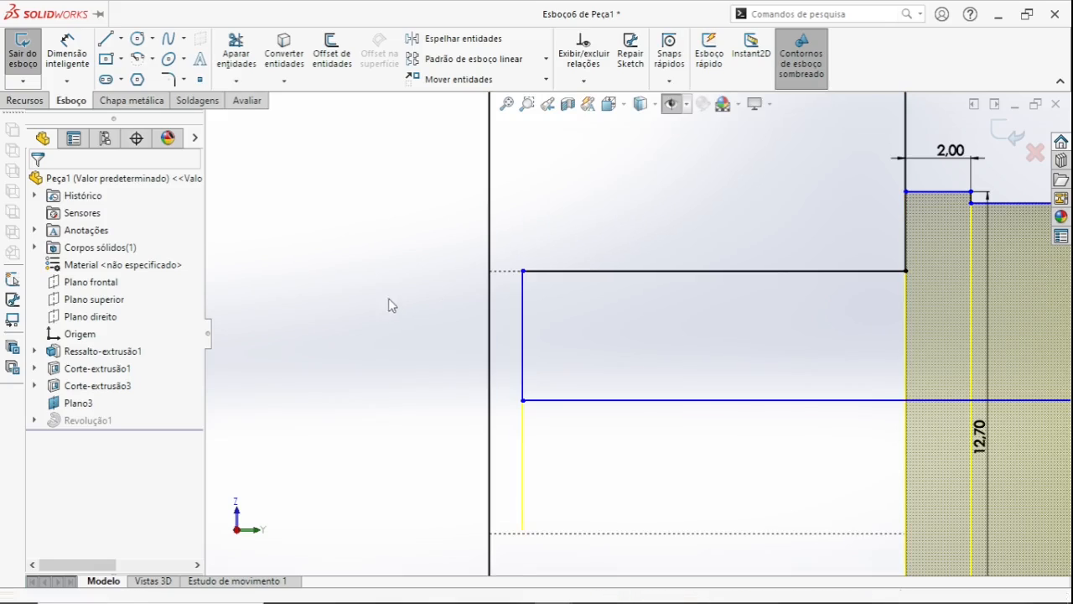
Step: Draw an 8 mm vertical centerline across the hole's opening along the bar's far face
left_click(121, 39)
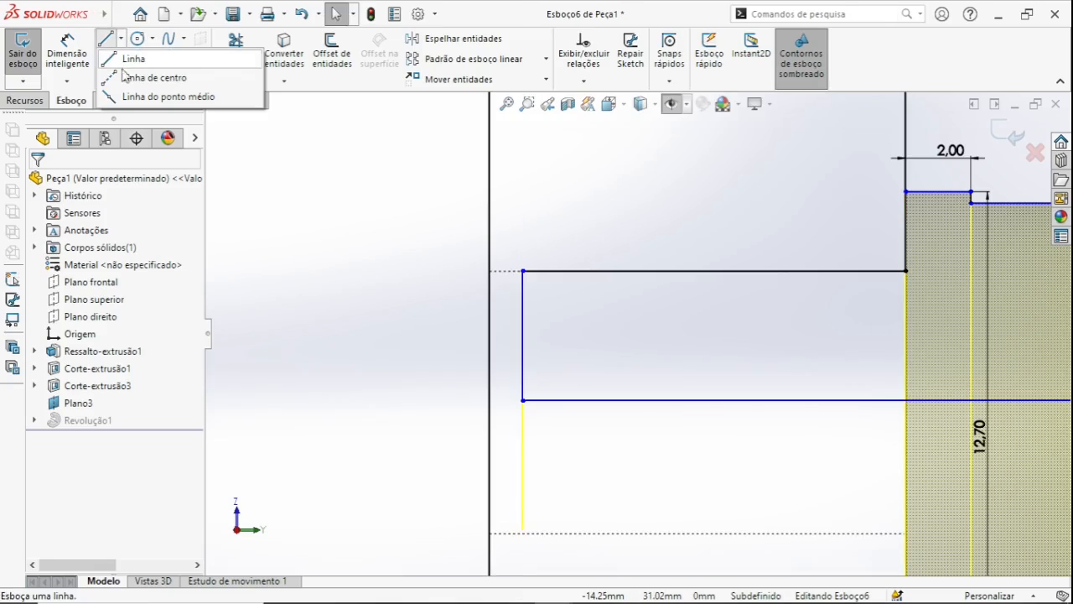
left_click(491, 272)
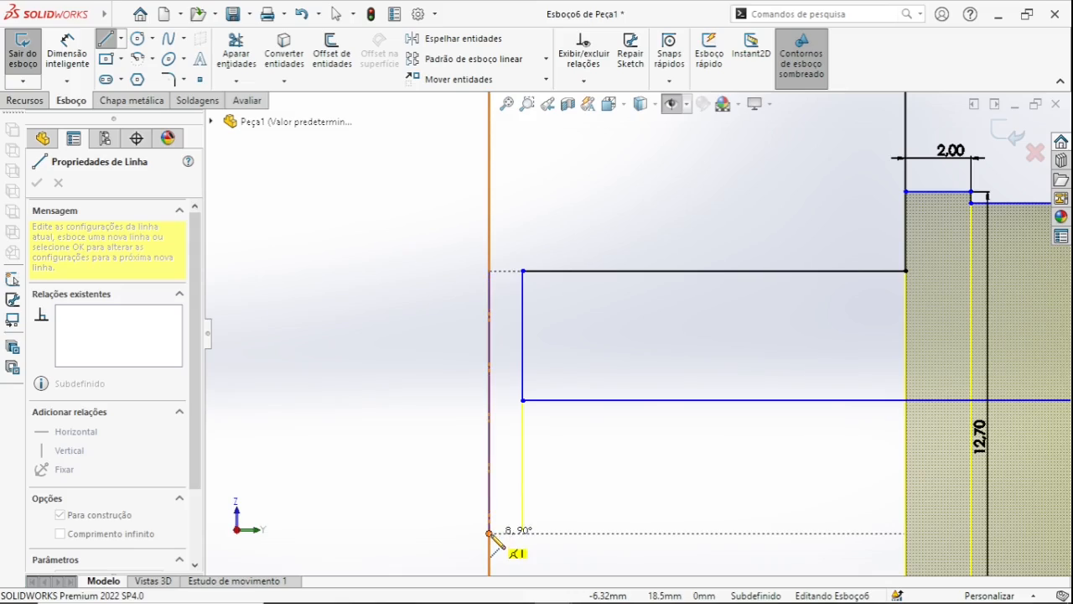
left_click(491, 534)
key("Escape")
Step: Connect the profile's inner end corner to the midpoint of the new centerline with another centerline and make it horizontal
left_click(121, 38)
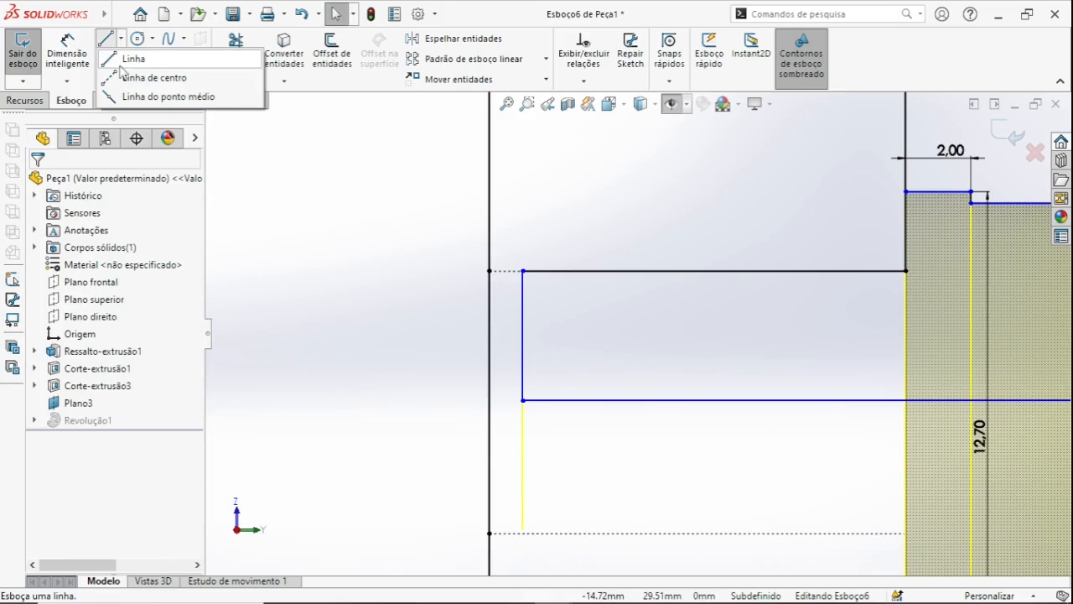
left_click(151, 74)
left_click(523, 401)
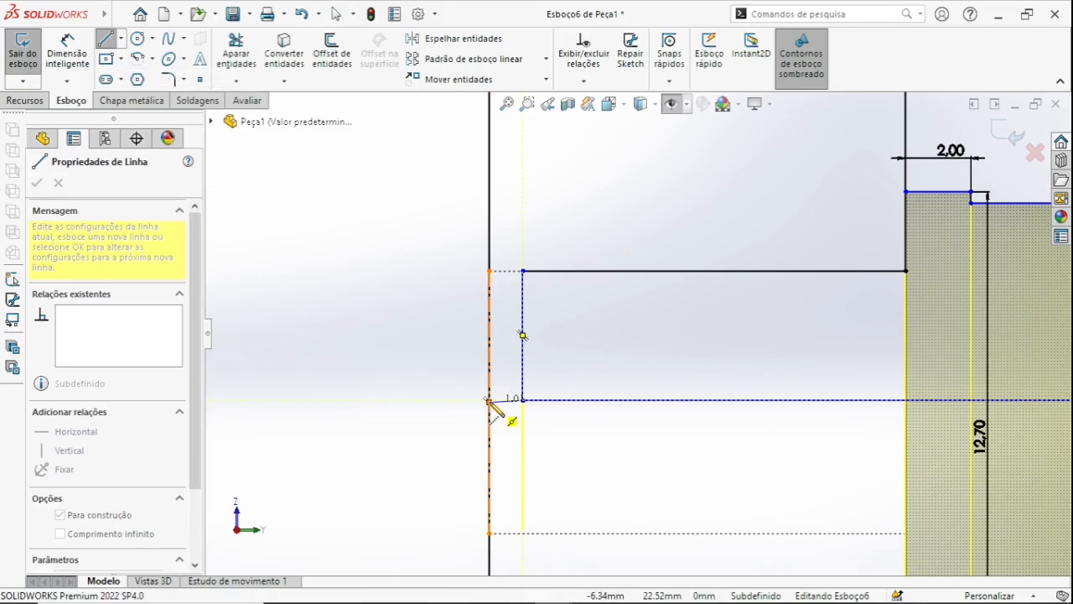
left_click(489, 401)
key("Escape")
left_click(507, 402)
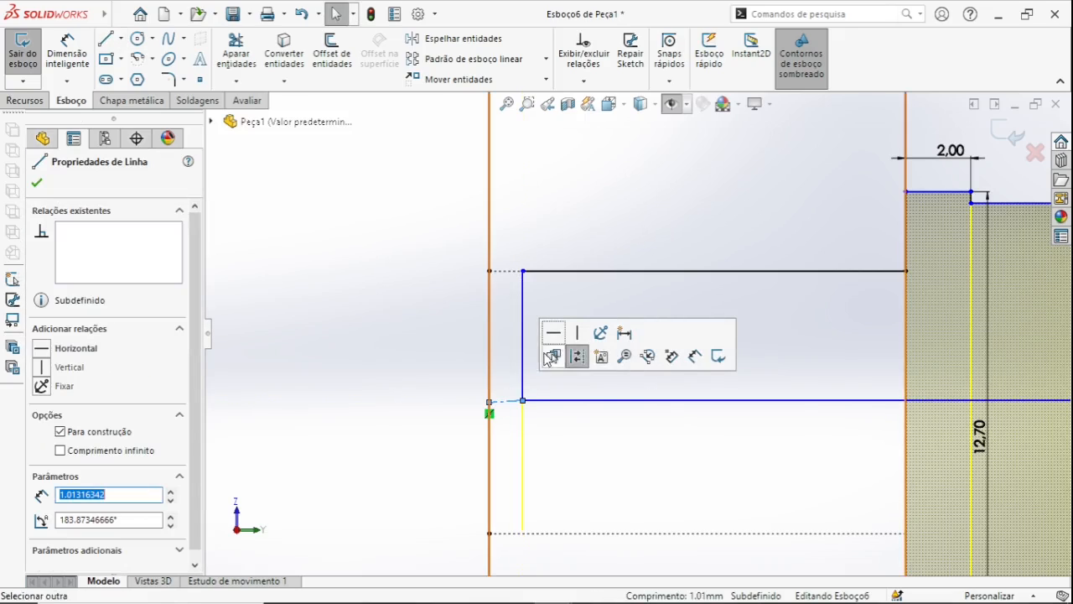
left_click(395, 341)
Step: Dimension the gap between the profile's end line and the bar's far face as 2 mm
left_click(72, 57)
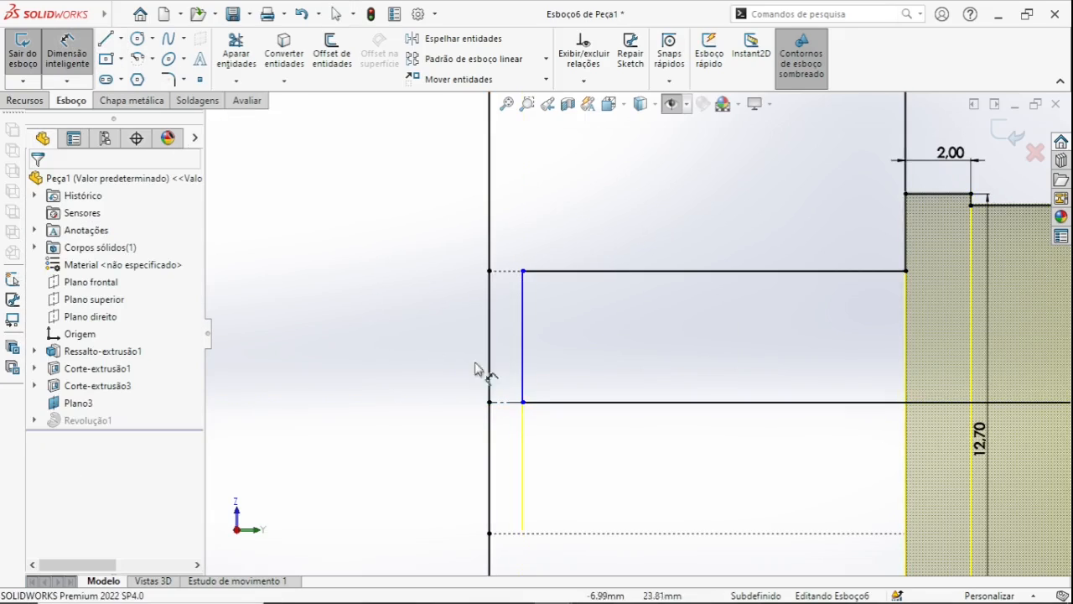
left_click(525, 339)
left_click(490, 334)
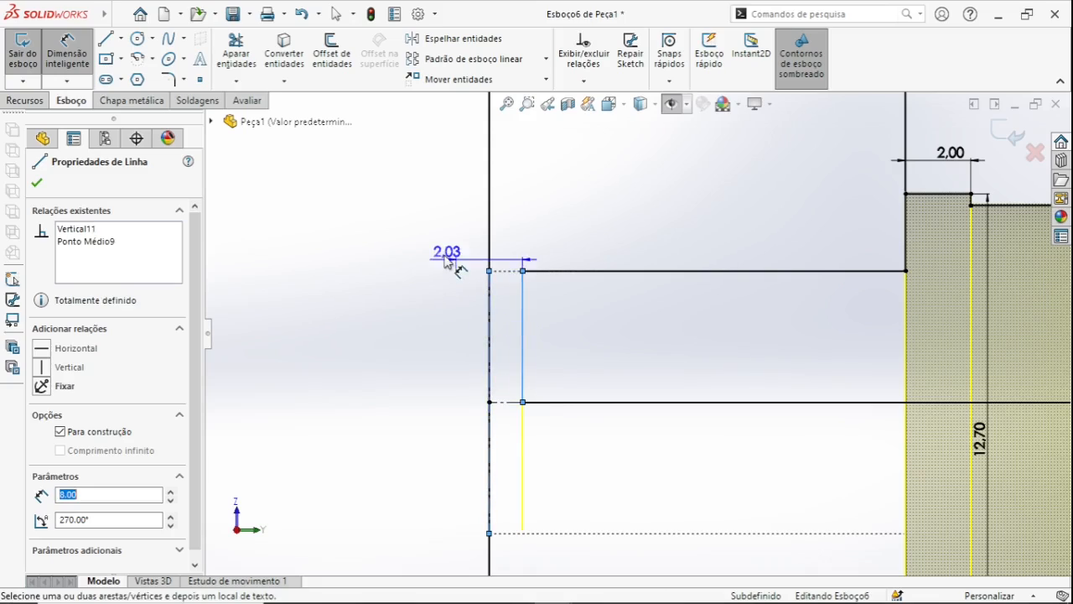
left_click(450, 263)
type("1")
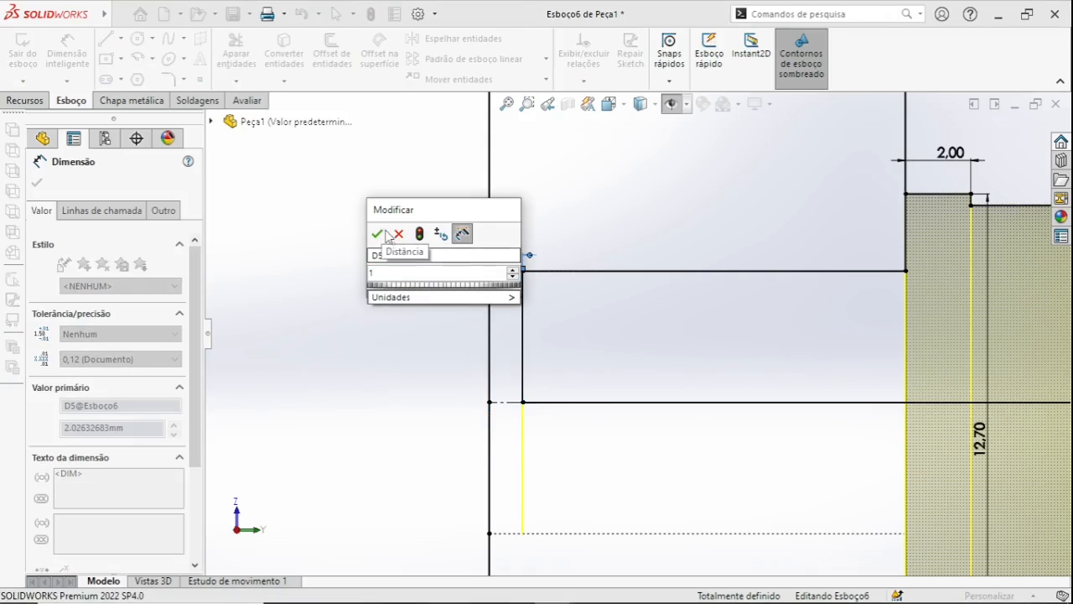
left_click_drag(390, 271, 361, 278)
type("2")
left_click(378, 235)
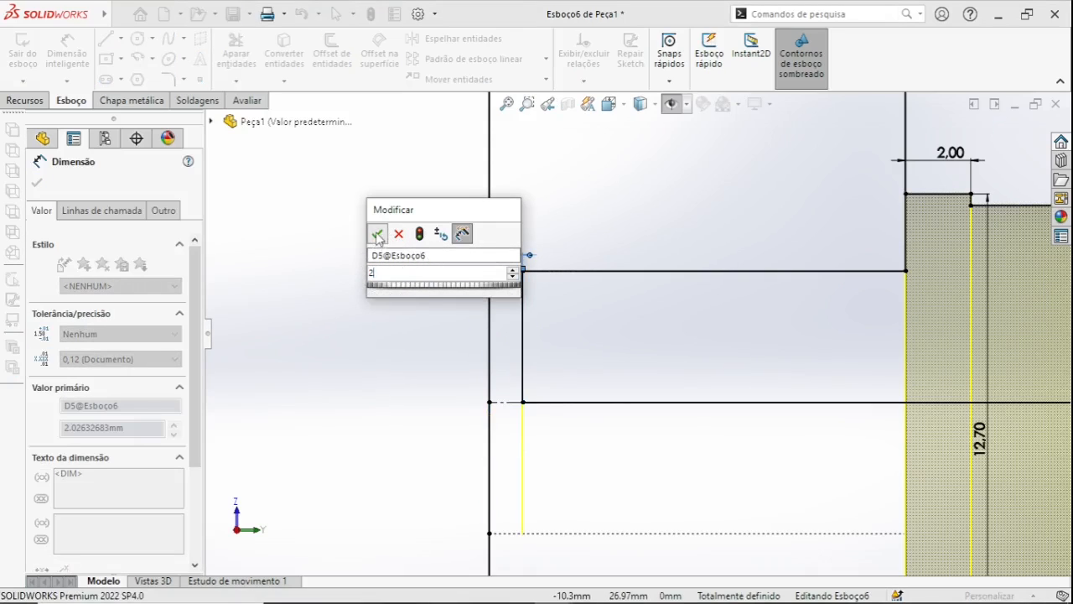
left_click(366, 286)
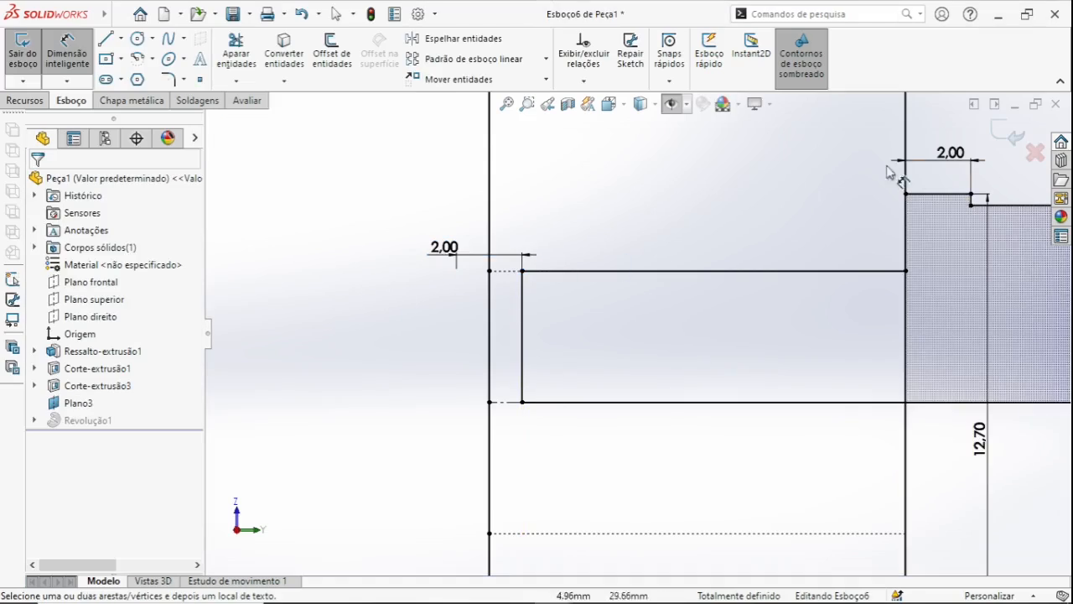
Step: Exit the sketch to rebuild the pin, and display the part shaded with edges in the isometric view
left_click(998, 126)
scroll(605, 305, "up", 3)
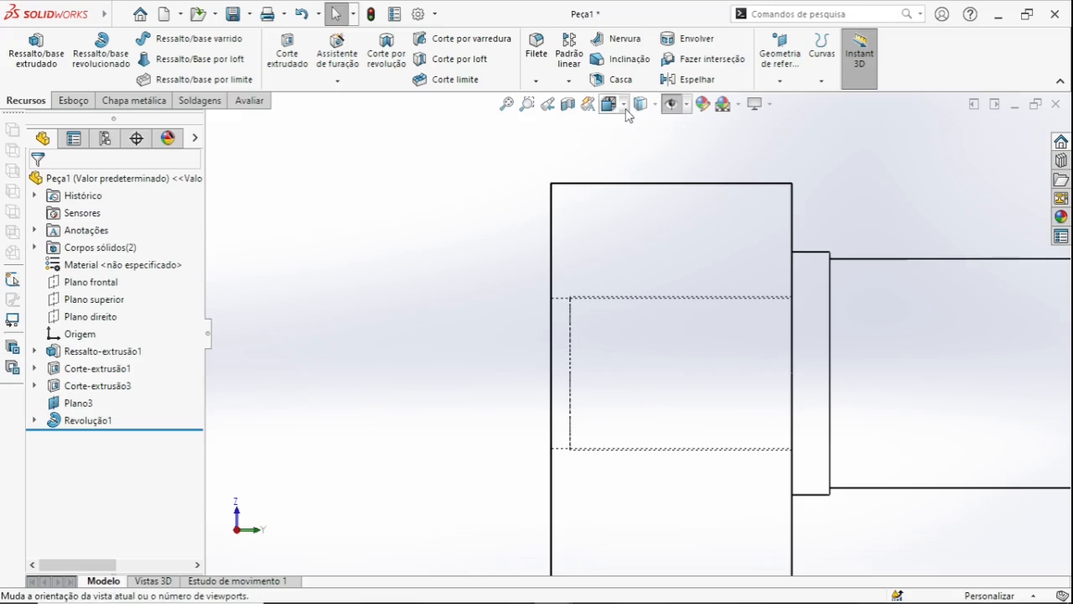
left_click(642, 119)
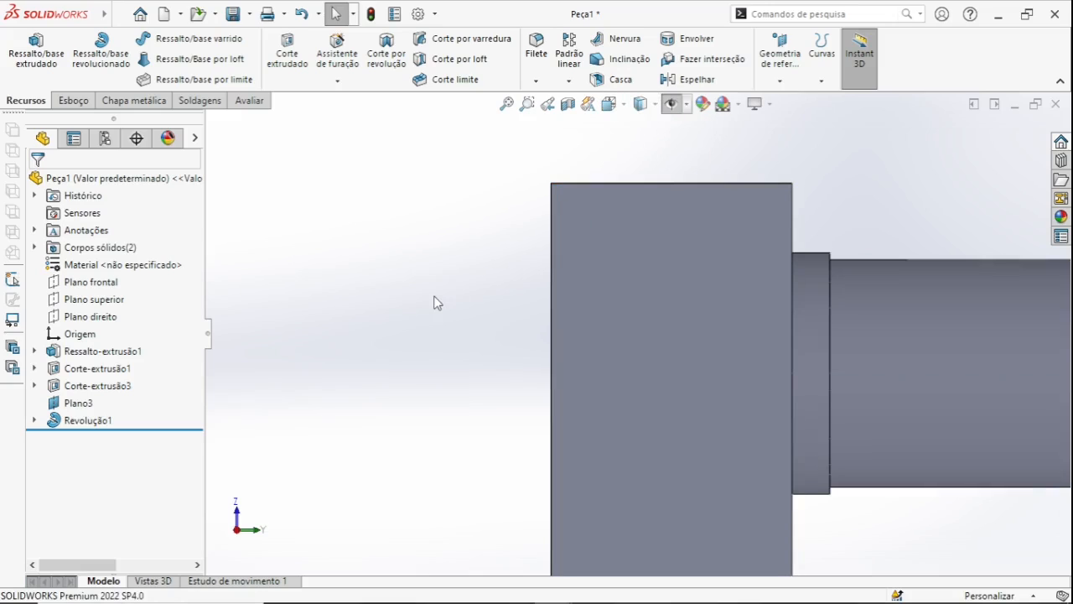
key("space")
left_click(601, 358)
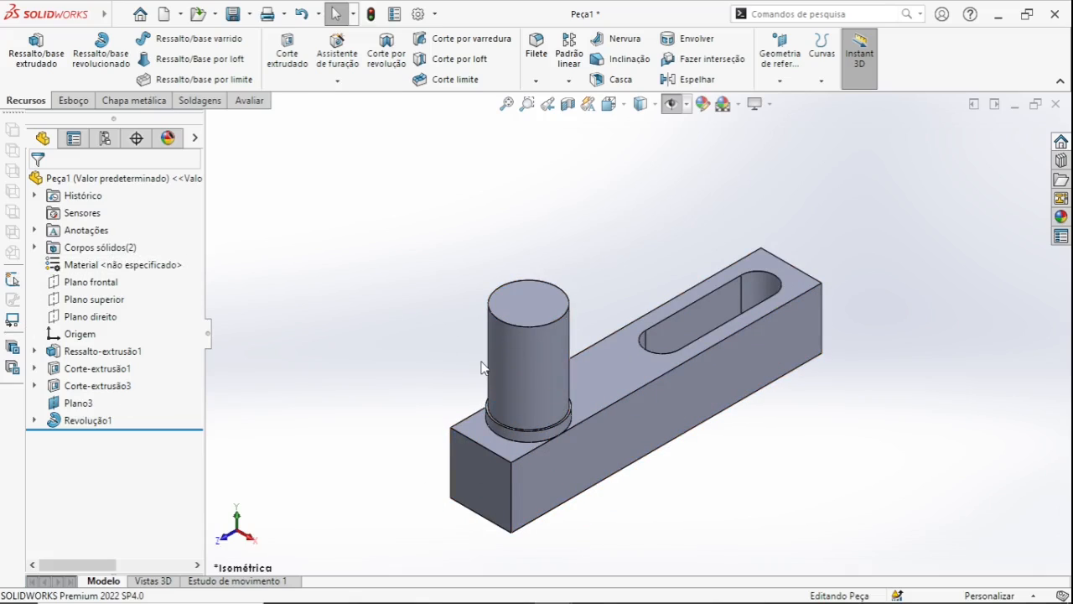
Step: Check the merge-result option of the pin's revolve feature, and highlight the bar and pin in the list of solid bodies
left_click(90, 420)
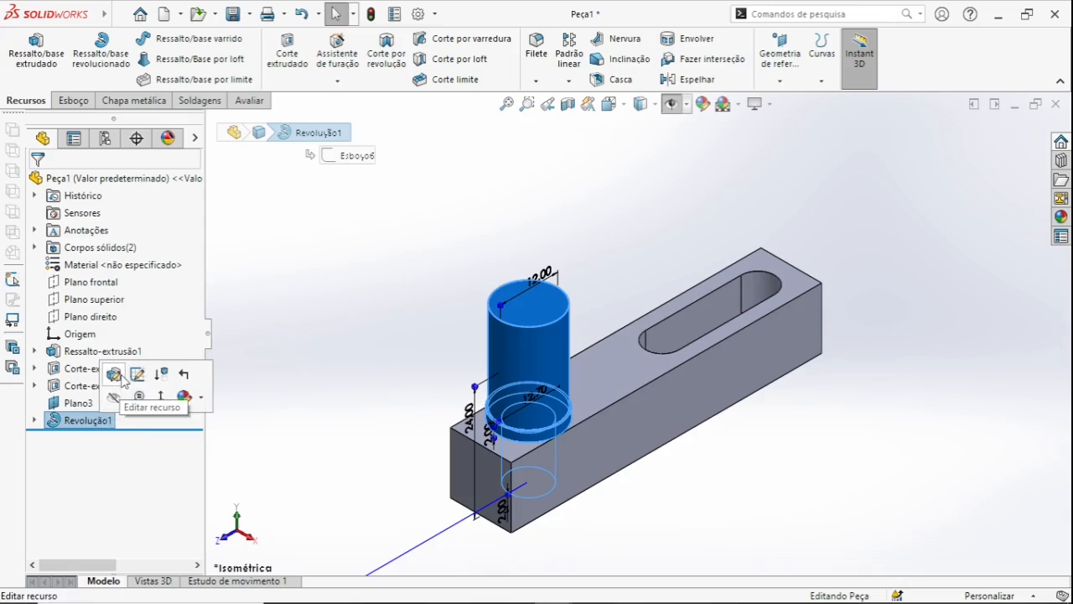
left_click(126, 373)
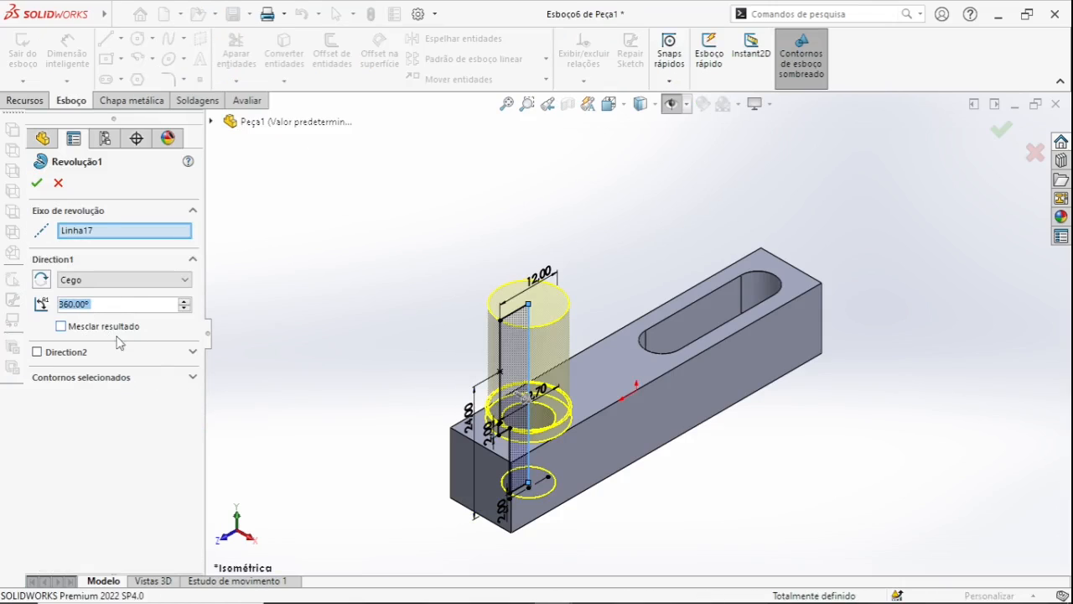
left_click(36, 185)
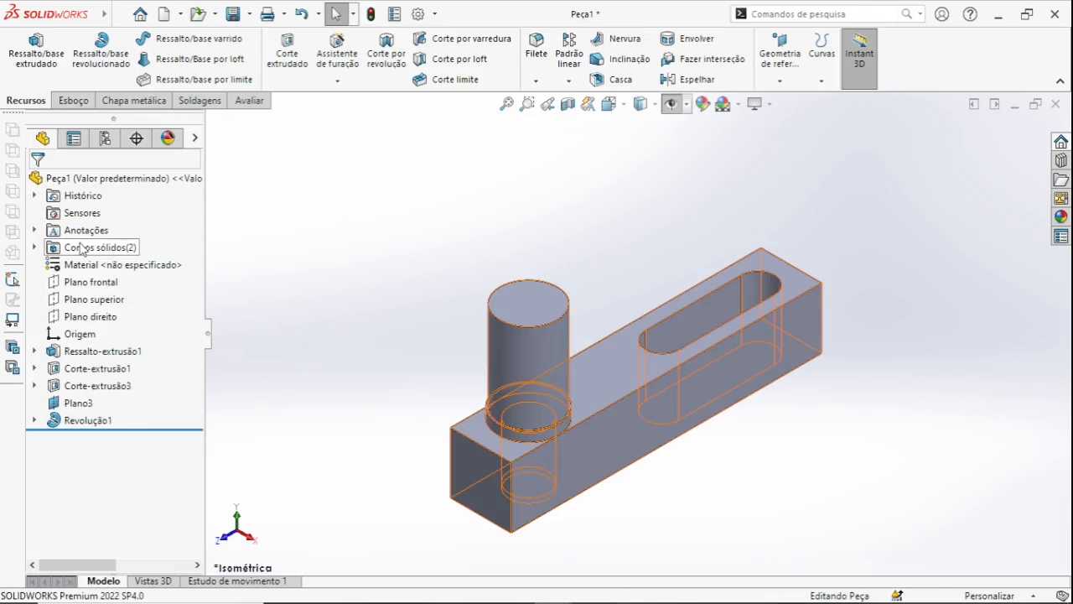
double_click(81, 248)
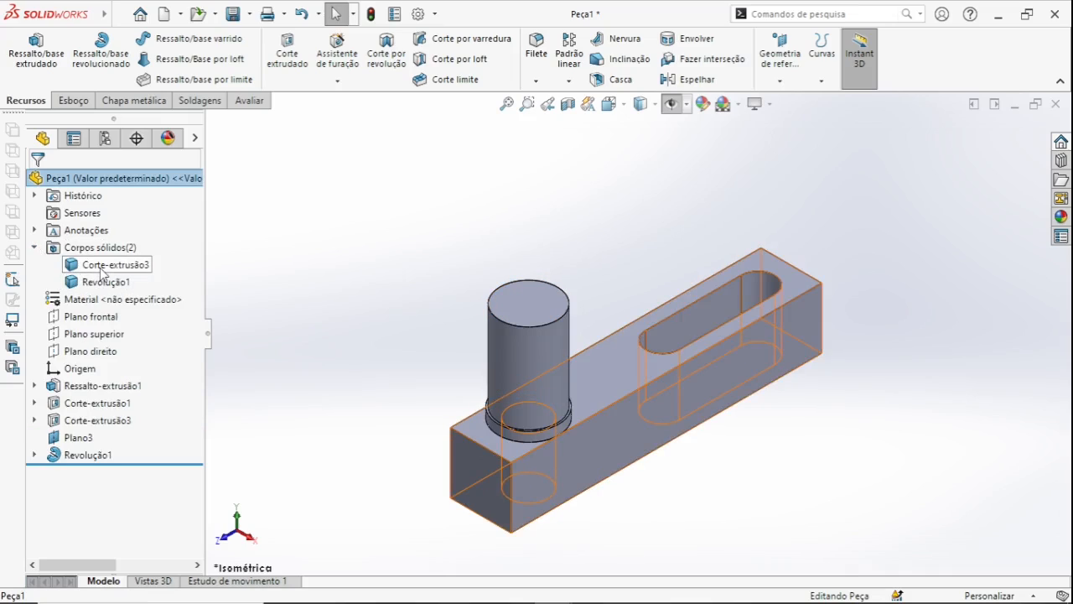
left_click(104, 265)
left_click(101, 281)
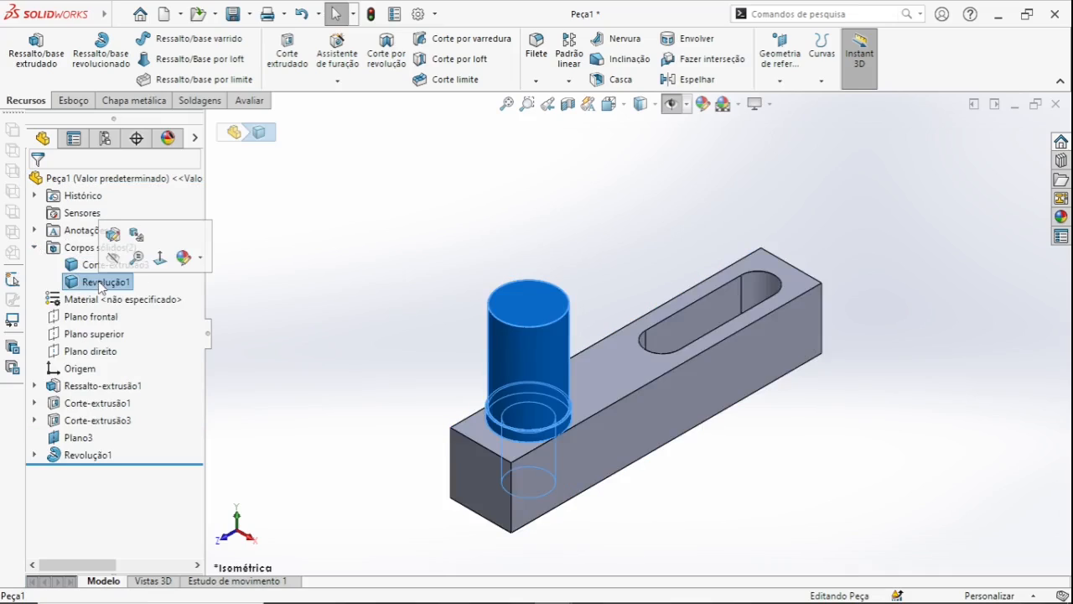
left_click(82, 249)
left_click(278, 244)
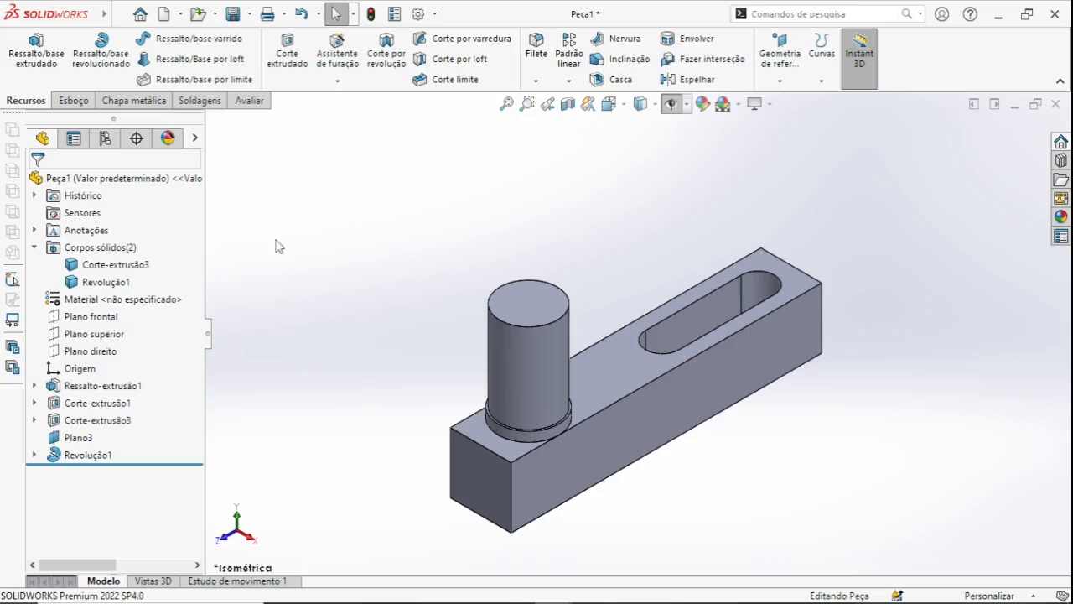
Step: Add a weldment feature (Soldagem) to the part and highlight the body belonging to each cut-list item
left_click(200, 102)
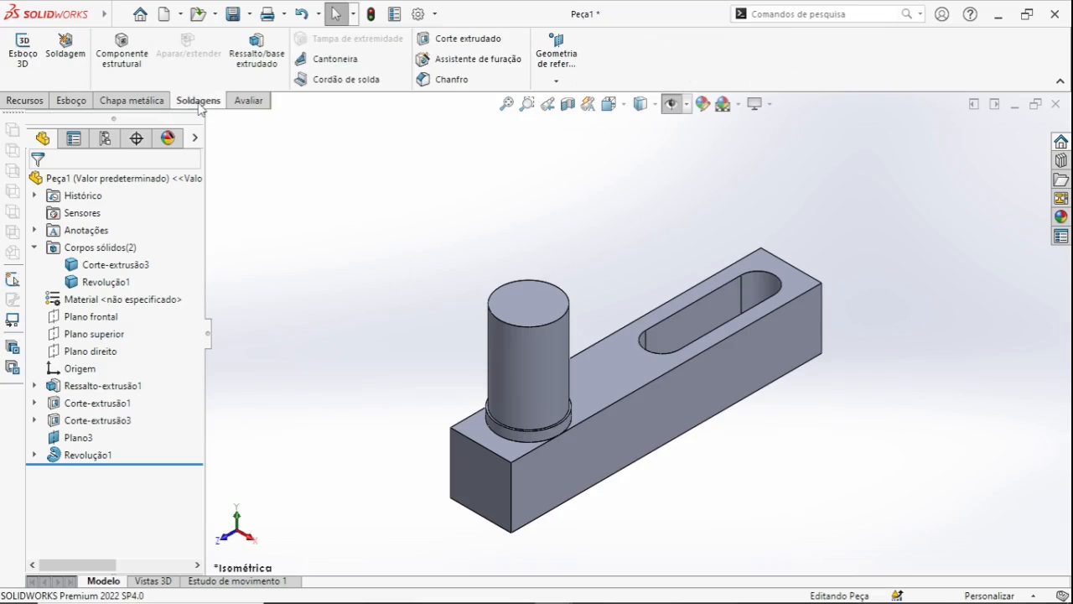
left_click(78, 56)
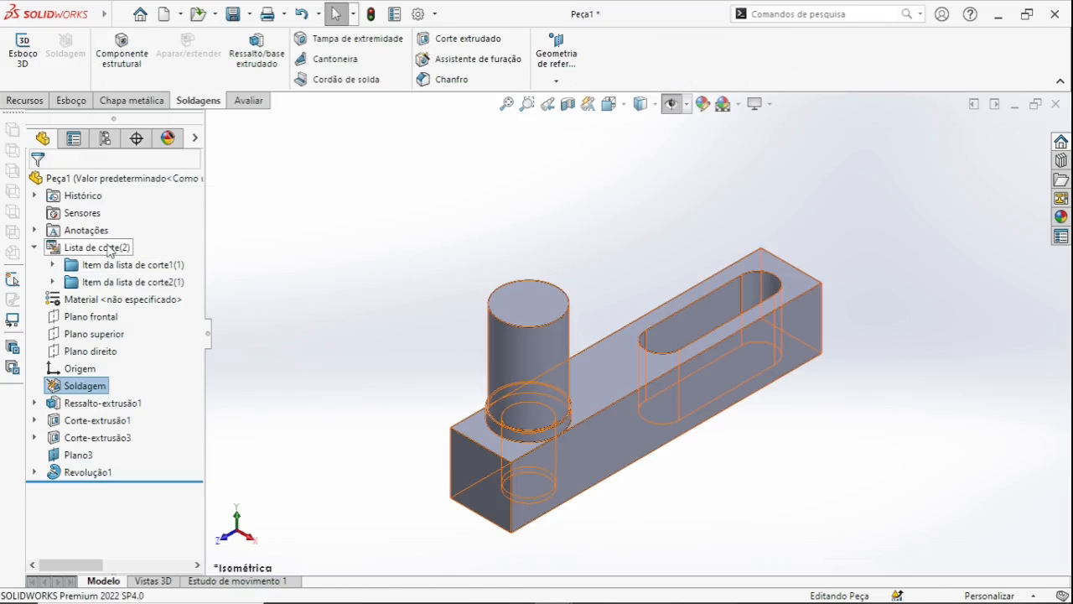
right_click(108, 250)
left_click(304, 239)
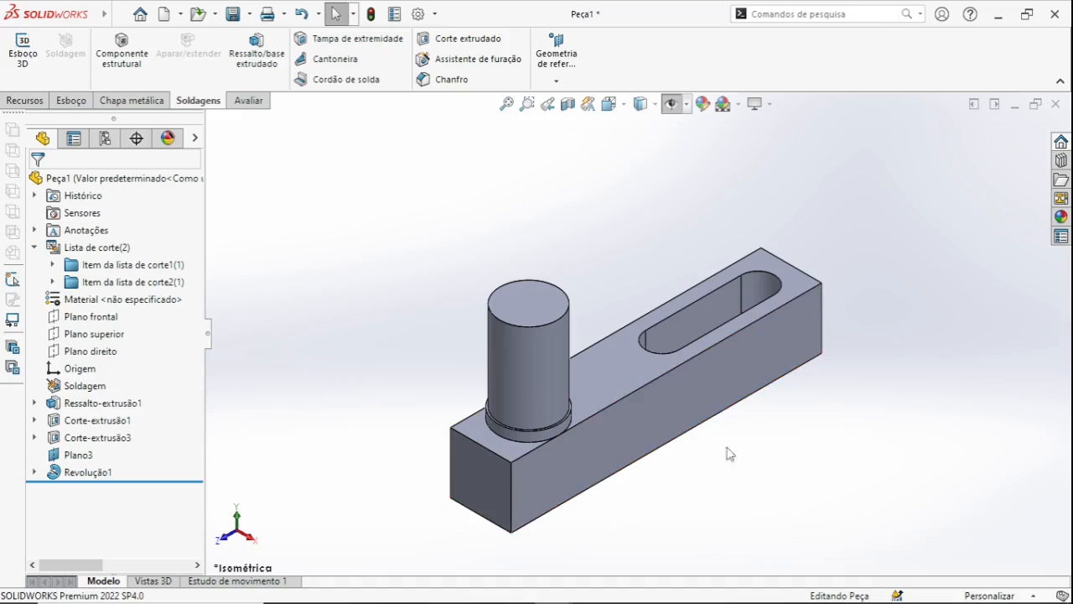
left_click(138, 265)
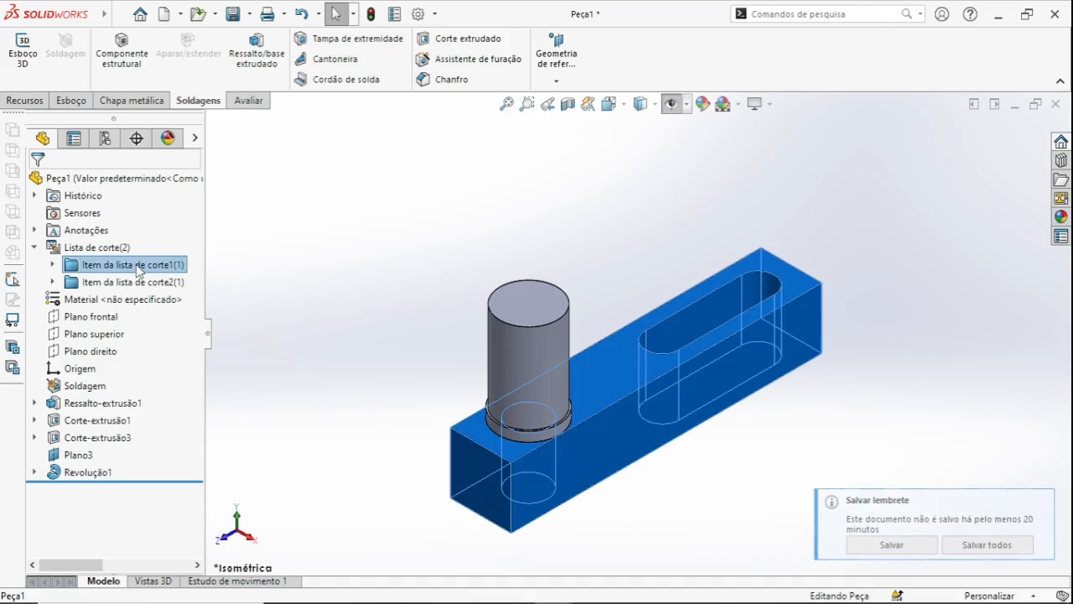
left_click(1041, 503)
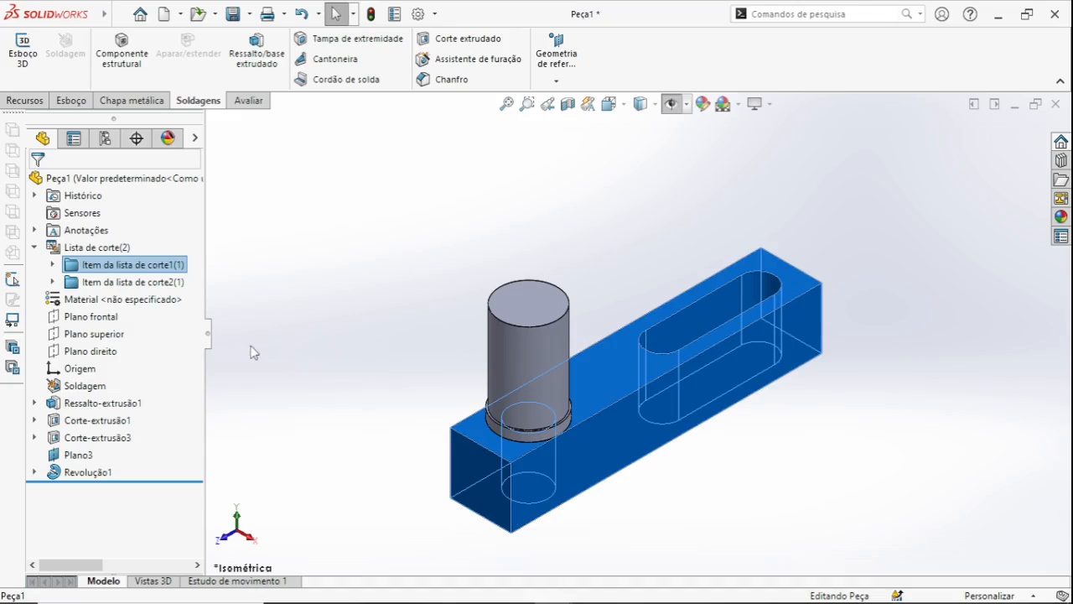
left_click(158, 286)
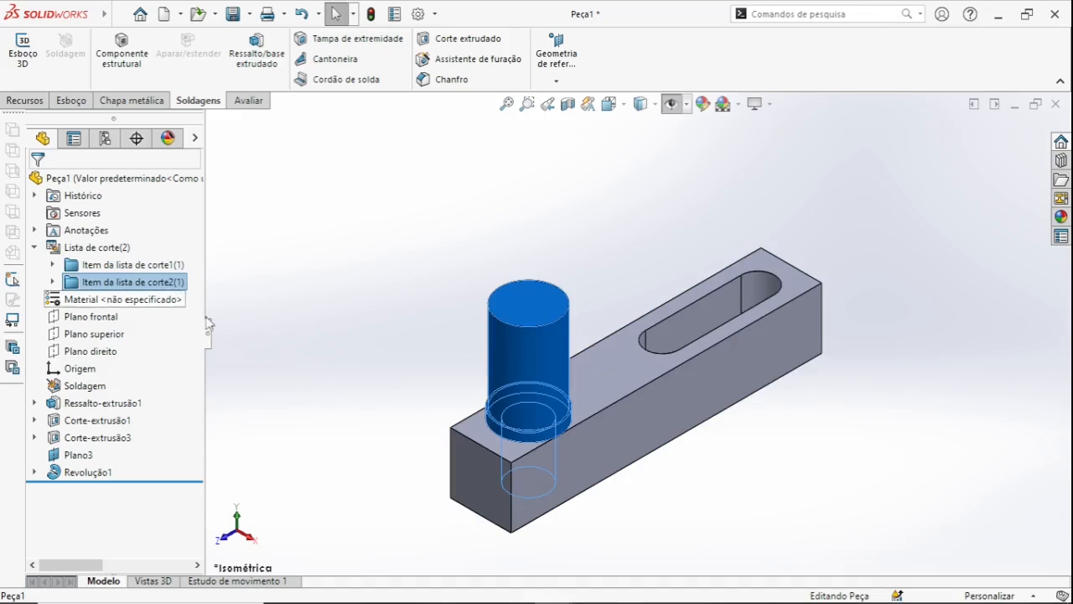
left_click(412, 371)
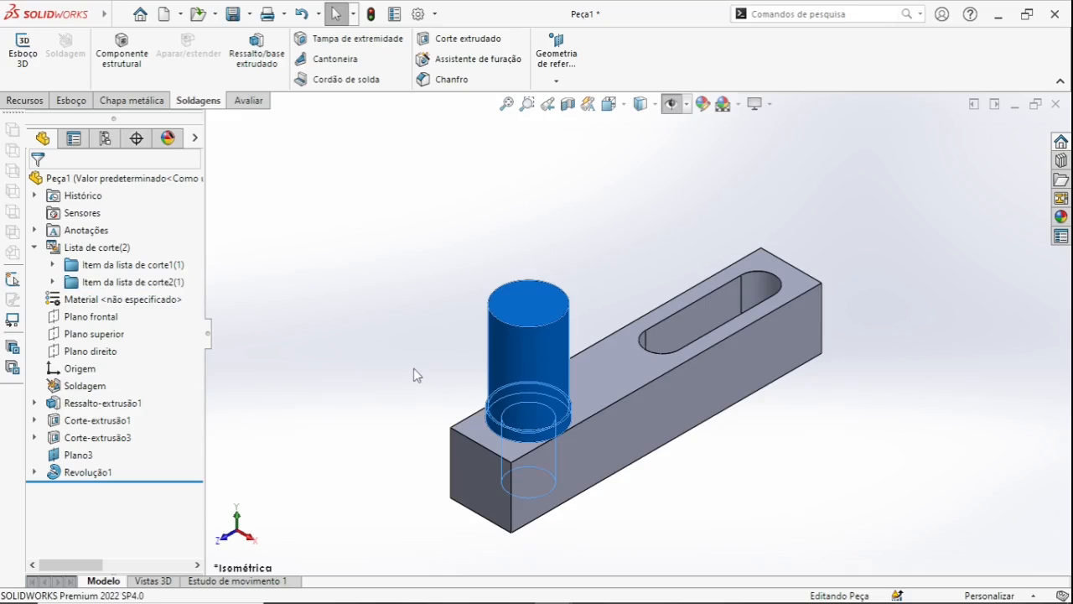
Step: Examine the dimensions of the pin's collar at the bar's surface, and highlight the body of each cut-list item
scroll(561, 463, "down", 5)
double_click(516, 343)
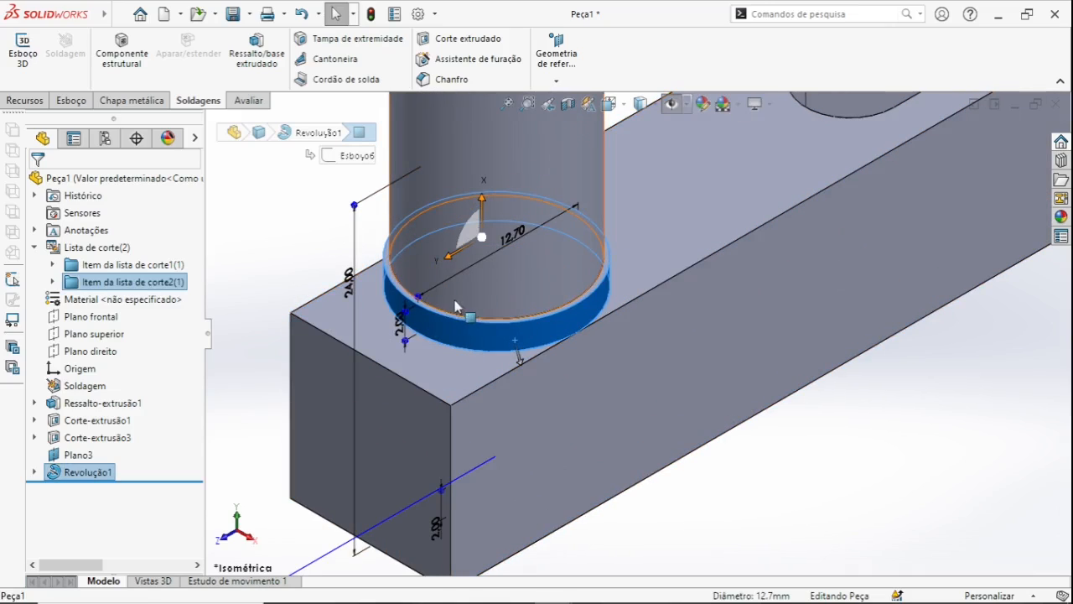
scroll(481, 241, "up", 1)
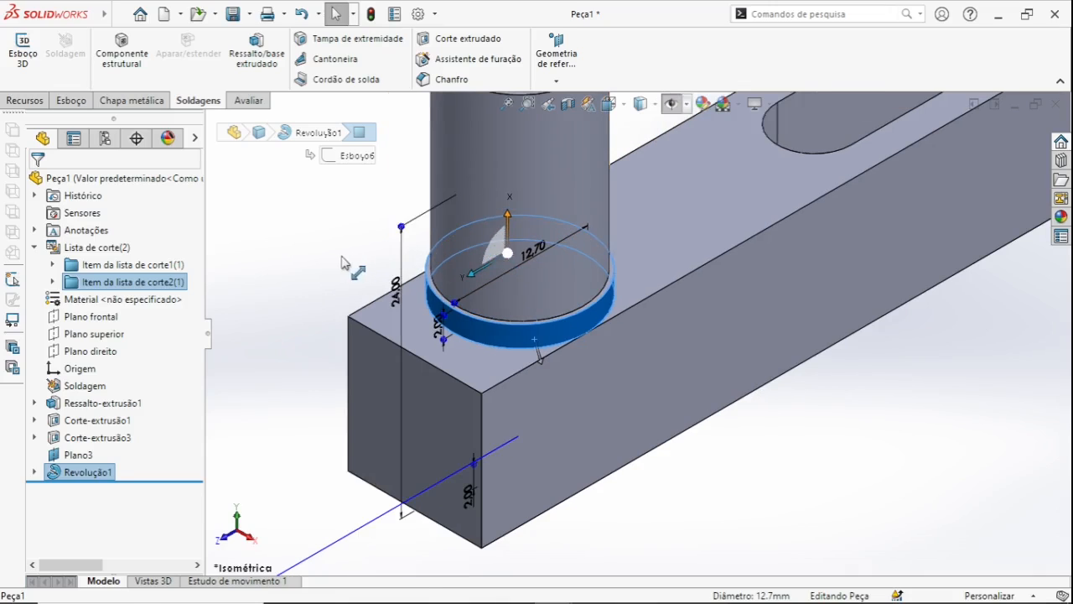
left_click(340, 256)
key("f")
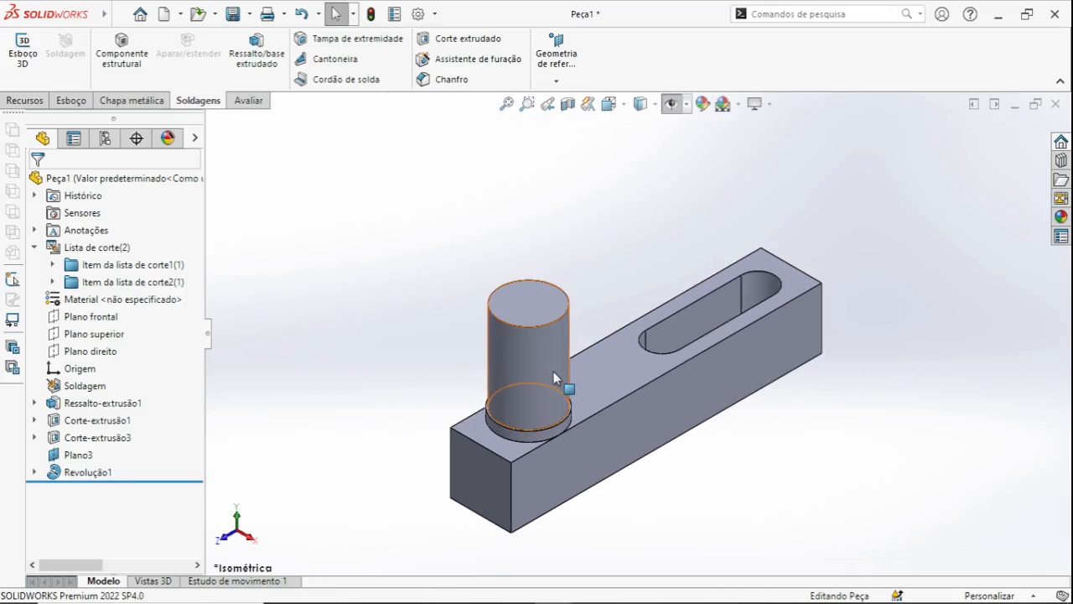
left_click(163, 265)
left_click(153, 285)
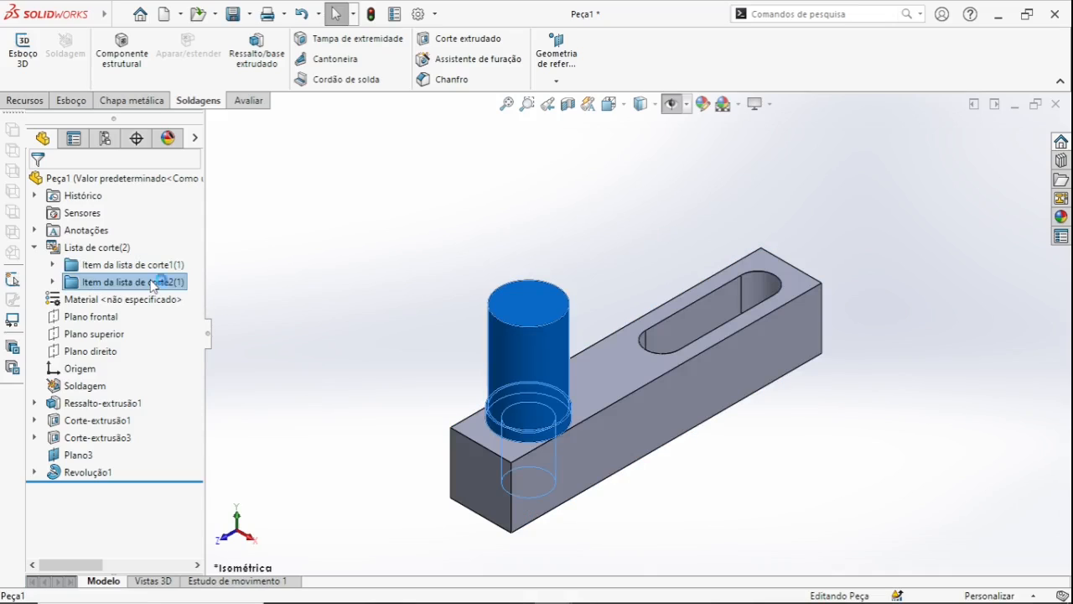
left_click(148, 265)
left_click(149, 283)
Step: Delete the pin body with a Delete/Keep Body feature set to delete bodies, and check the hole left in the bar
left_click(349, 344)
key("Return")
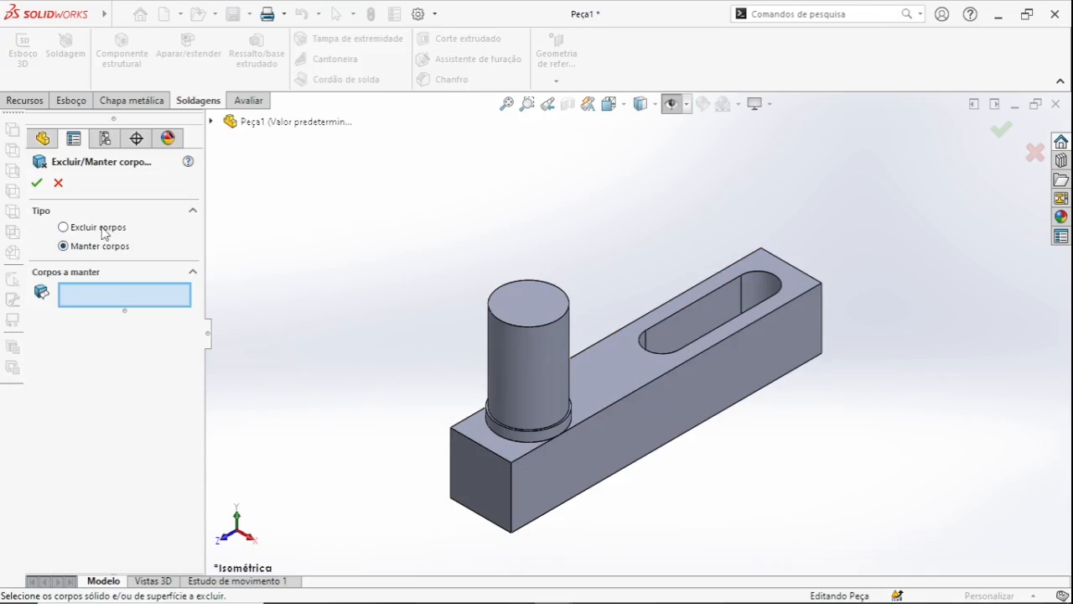
left_click(63, 227)
left_click(532, 344)
left_click(36, 184)
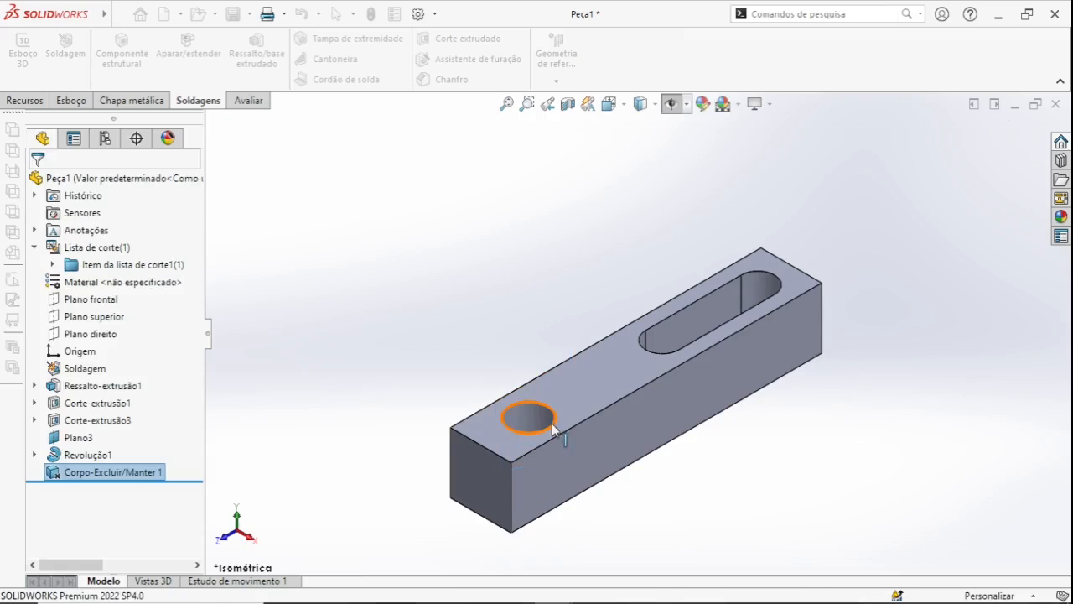
double_click(533, 418)
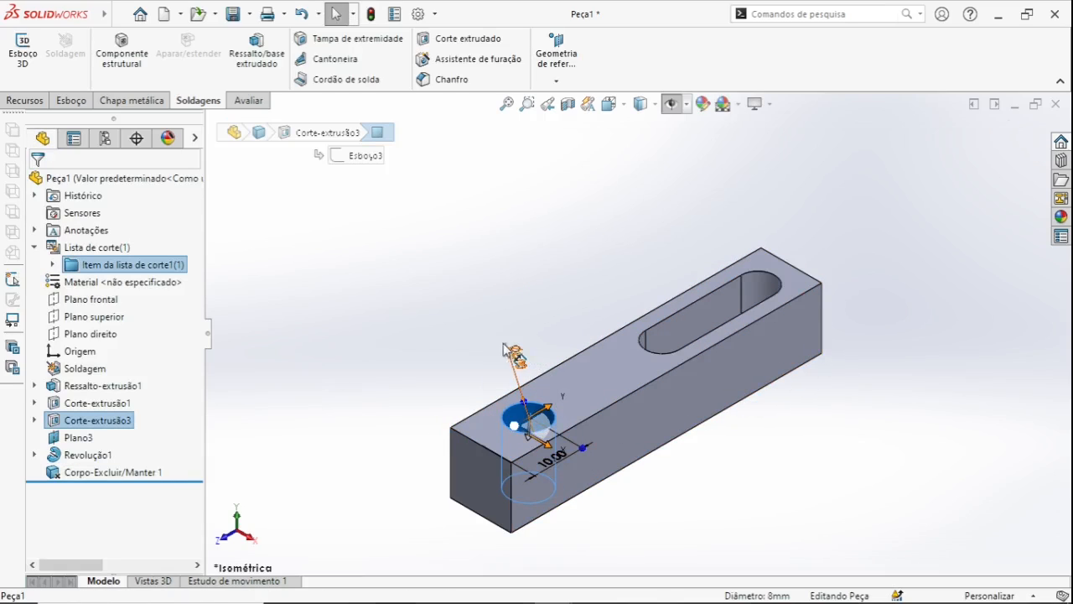
left_click(382, 383)
Step: Edit the Delete/Keep Body feature to delete the slotted bar instead of the pin, and view the pin alone
left_click(145, 462)
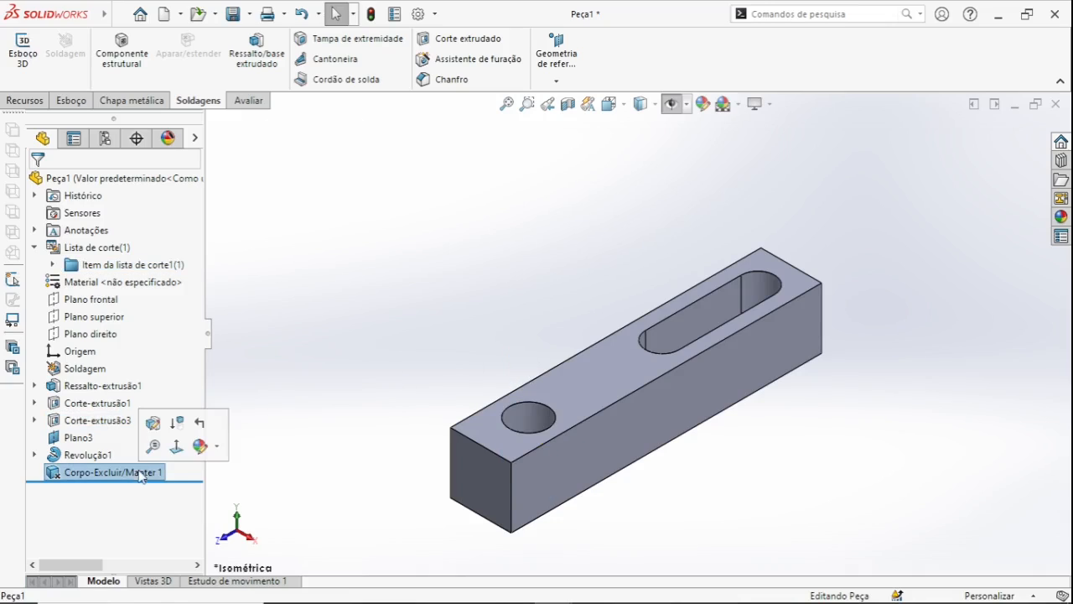
left_click(185, 426)
left_click(536, 381)
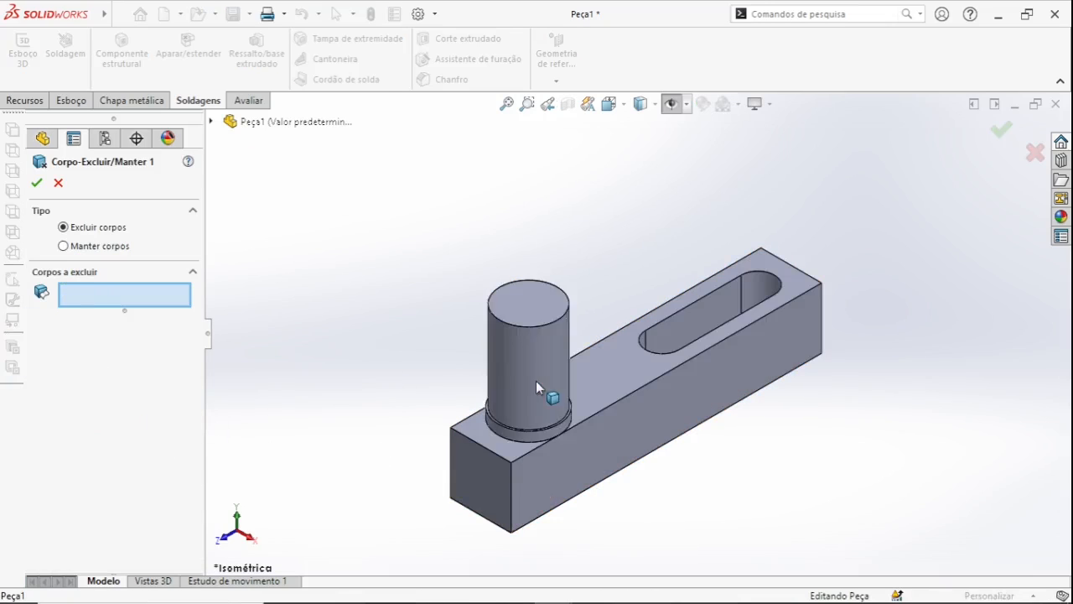
left_click(532, 367)
left_click(37, 183)
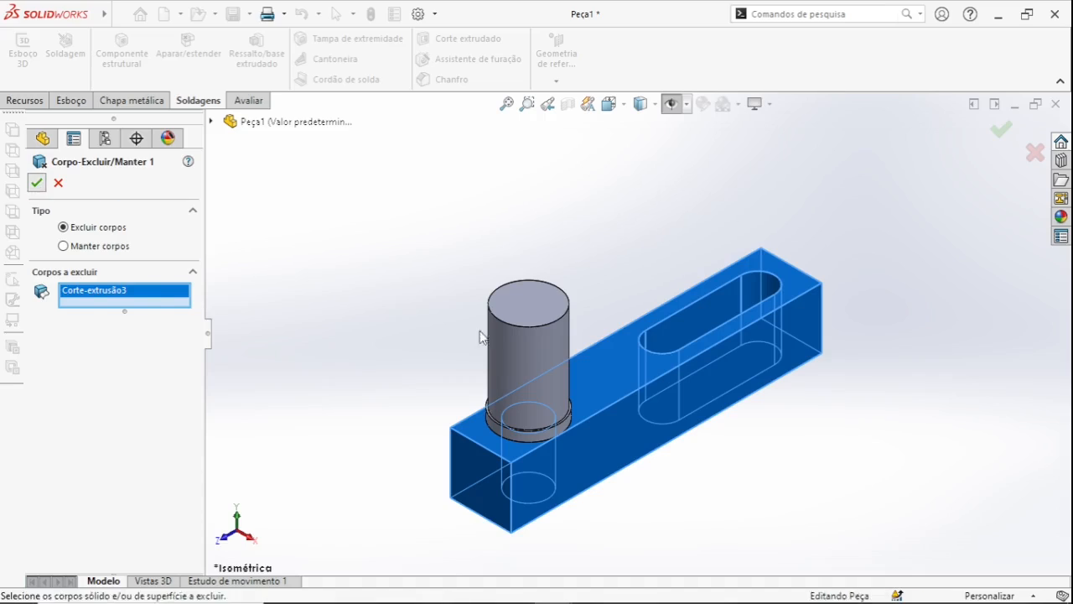
middle_click_drag(516, 356, 662, 390)
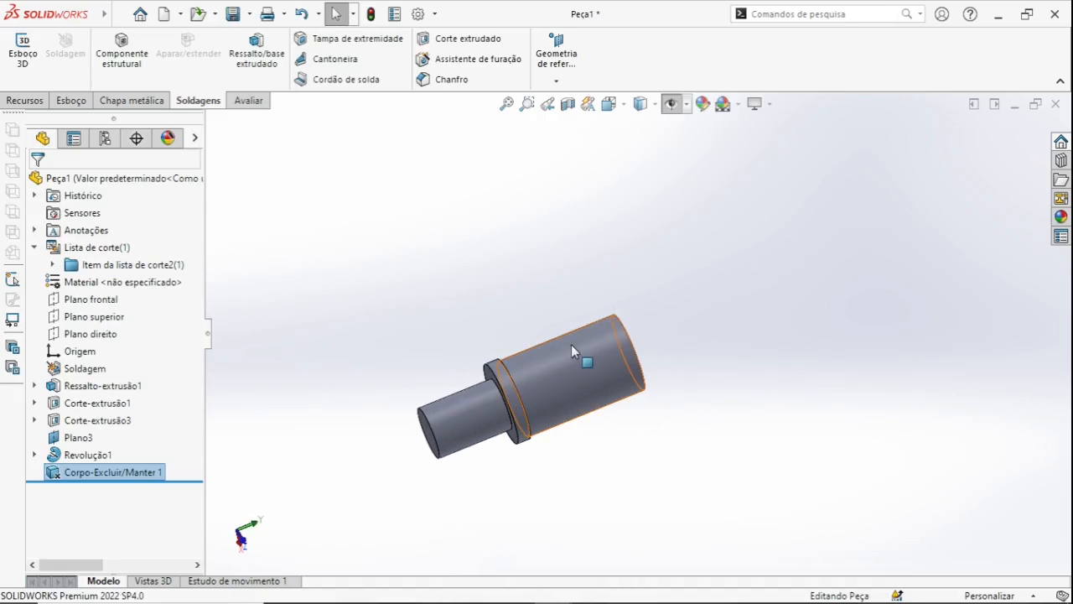
left_click(333, 407)
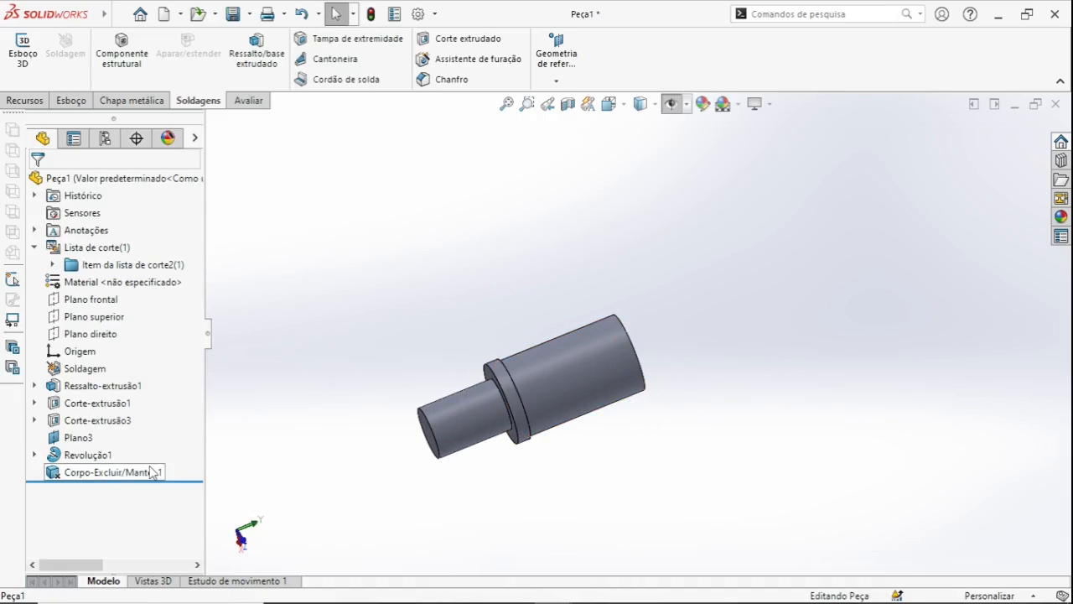
Step: Remove the Delete/Keep Body feature from the part and return to the isometric view
left_click(153, 473)
key("Delete")
key("space")
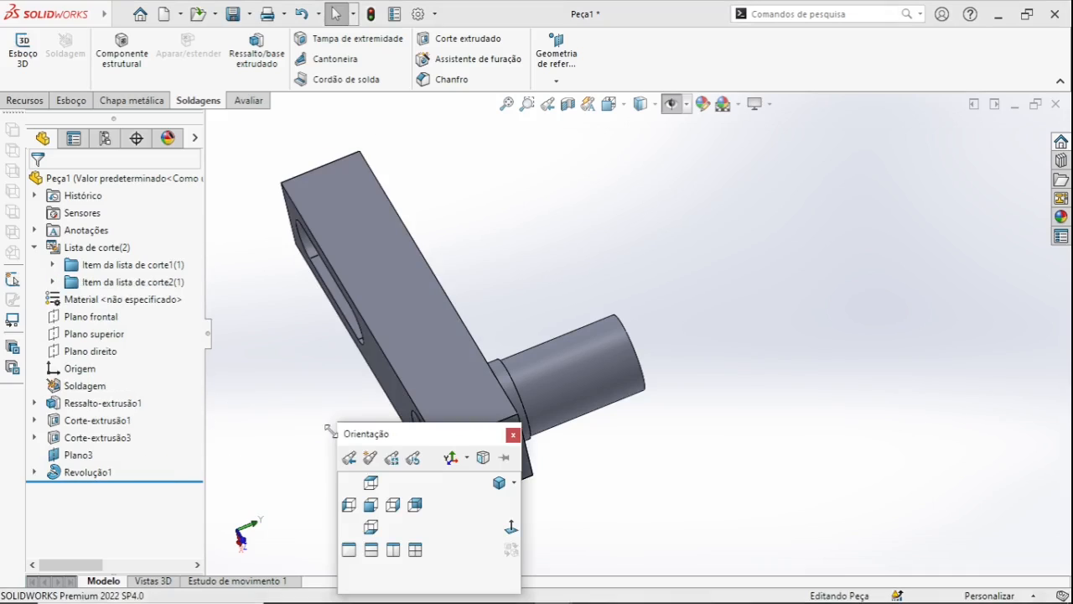
left_click(498, 487)
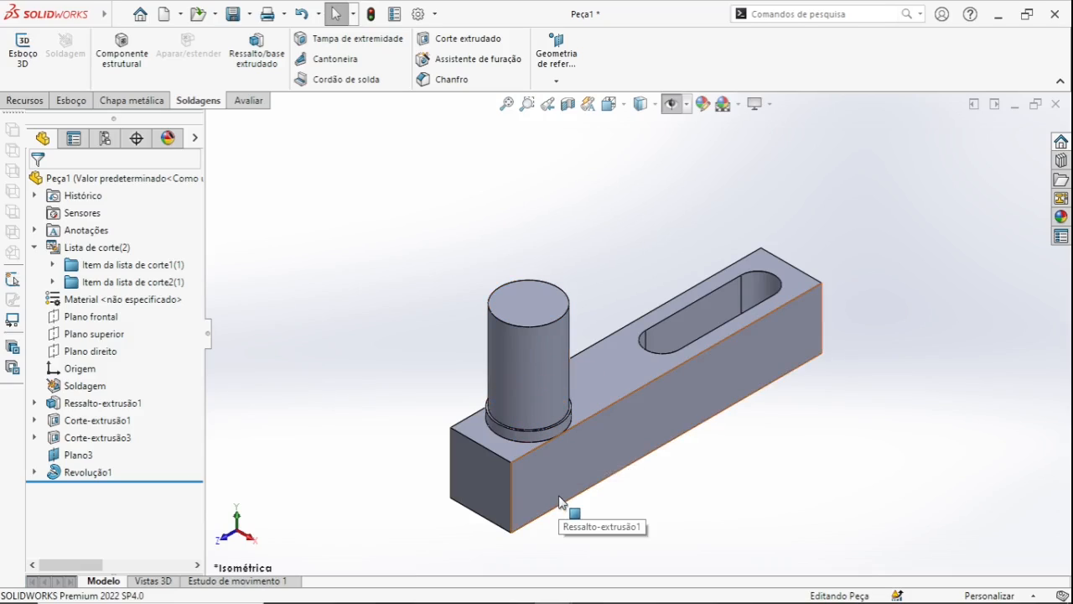
Step: Examine the pin's end inside the hole on the bar's underside, and return to the isometric view
middle_click_drag(559, 497, 492, 308)
scroll(518, 466, "down", 3)
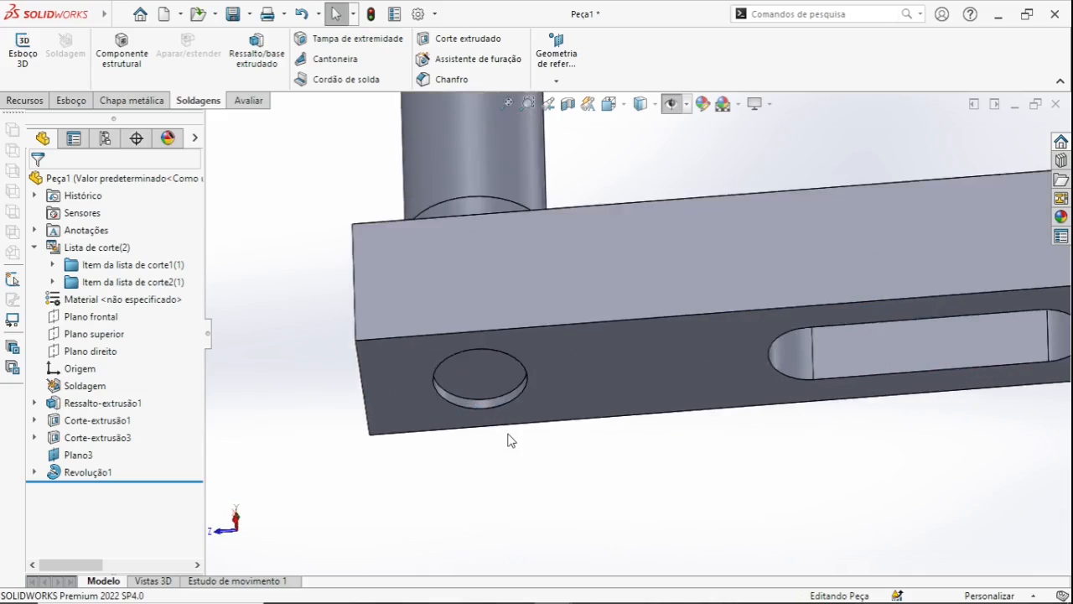
scroll(511, 440, "down", 3)
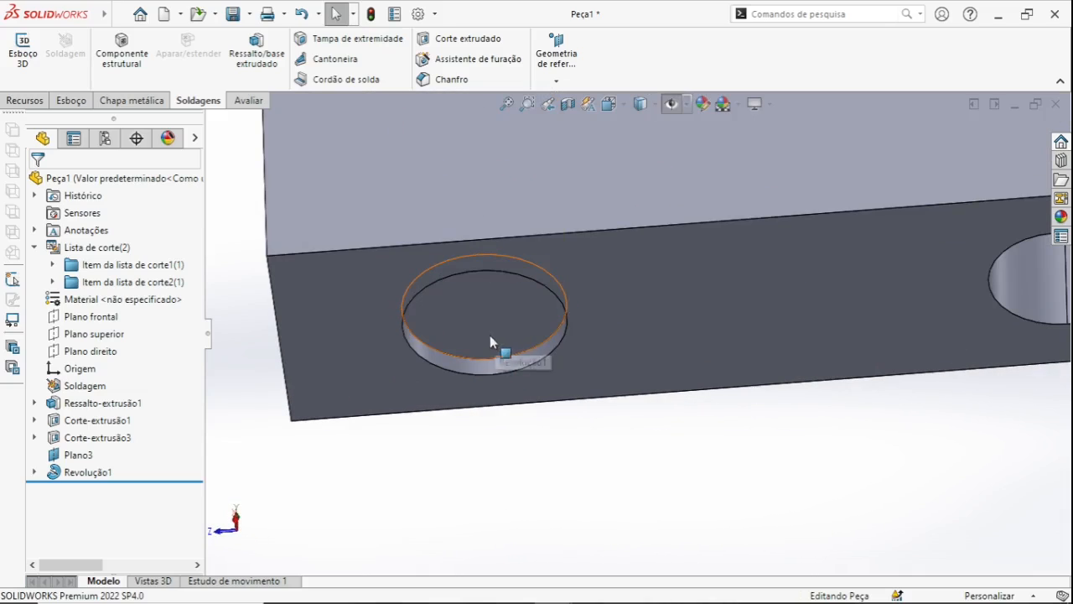
key("space")
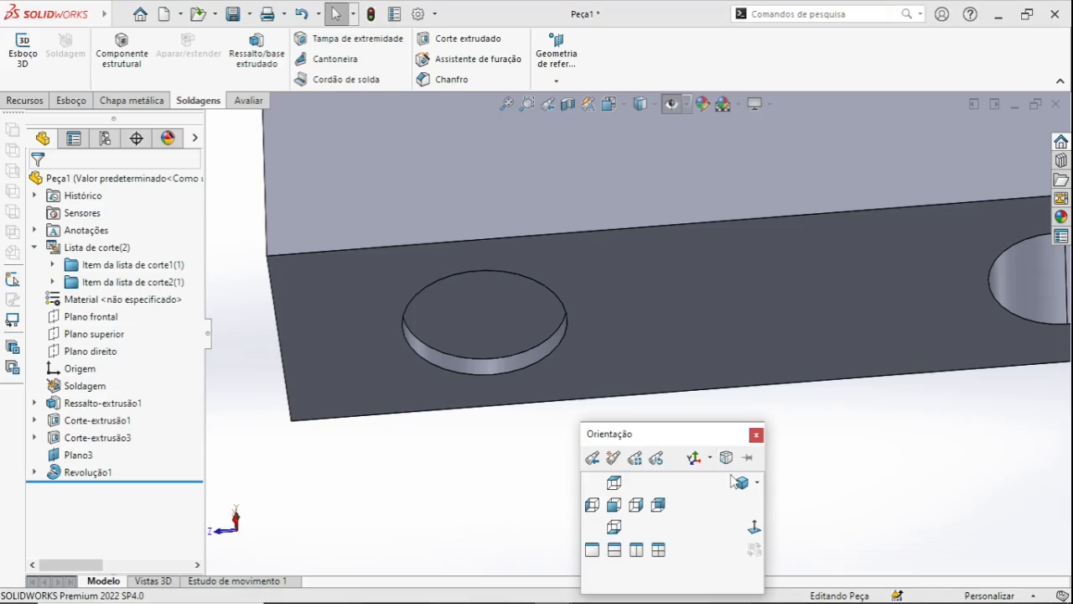
left_click(738, 480)
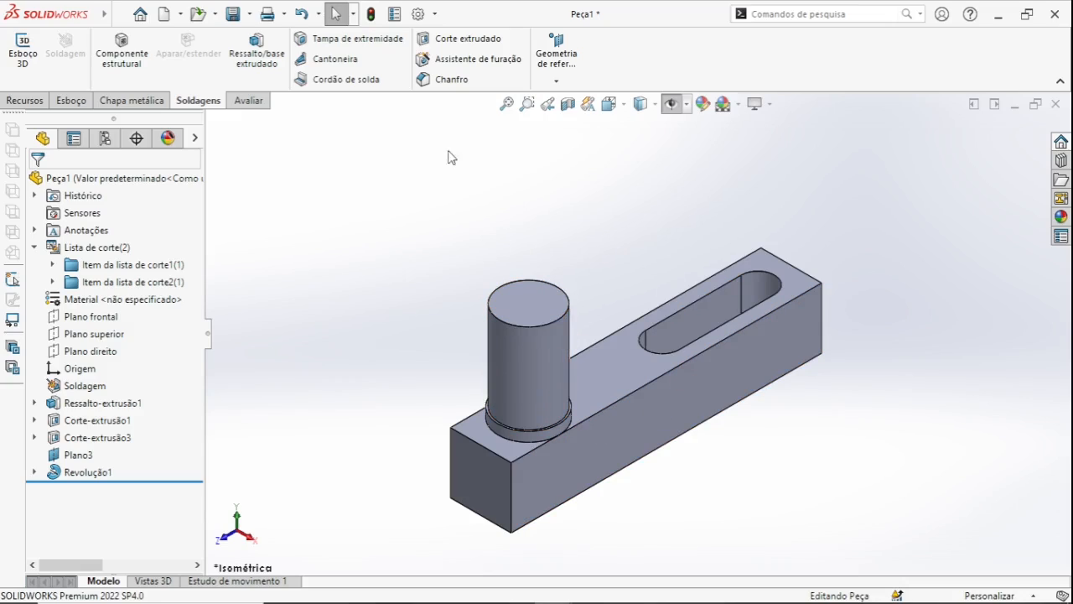
Step: Save the part as BRAÇO ESTICADOR DA CORREIA, and switch to the MONTAGEM 01 assembly in the isometric view
left_click(233, 15)
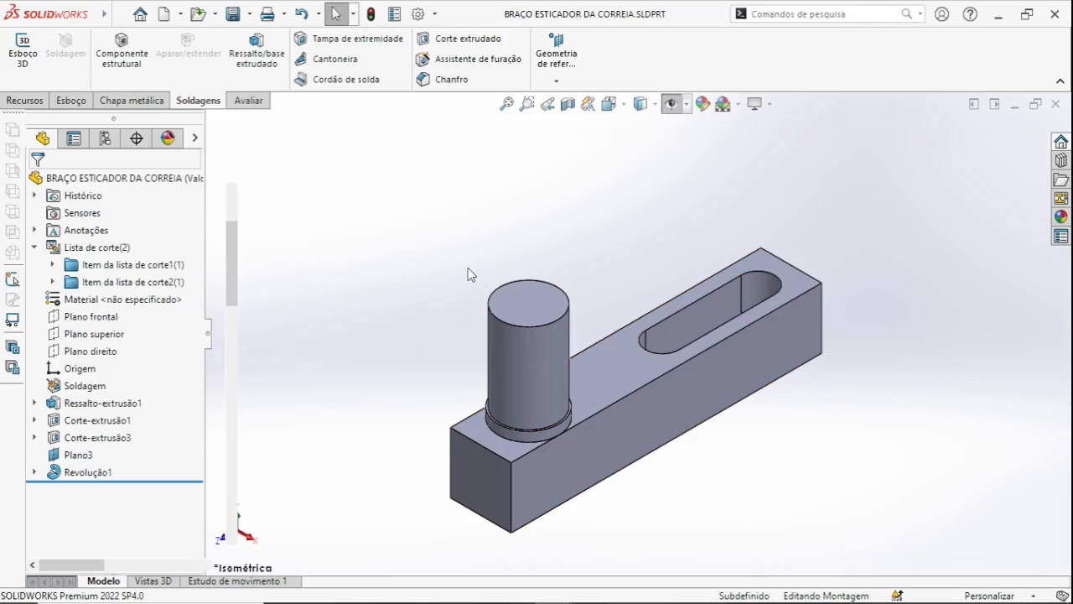
key("ctrl+Tab")
scroll(544, 348, "up", 5)
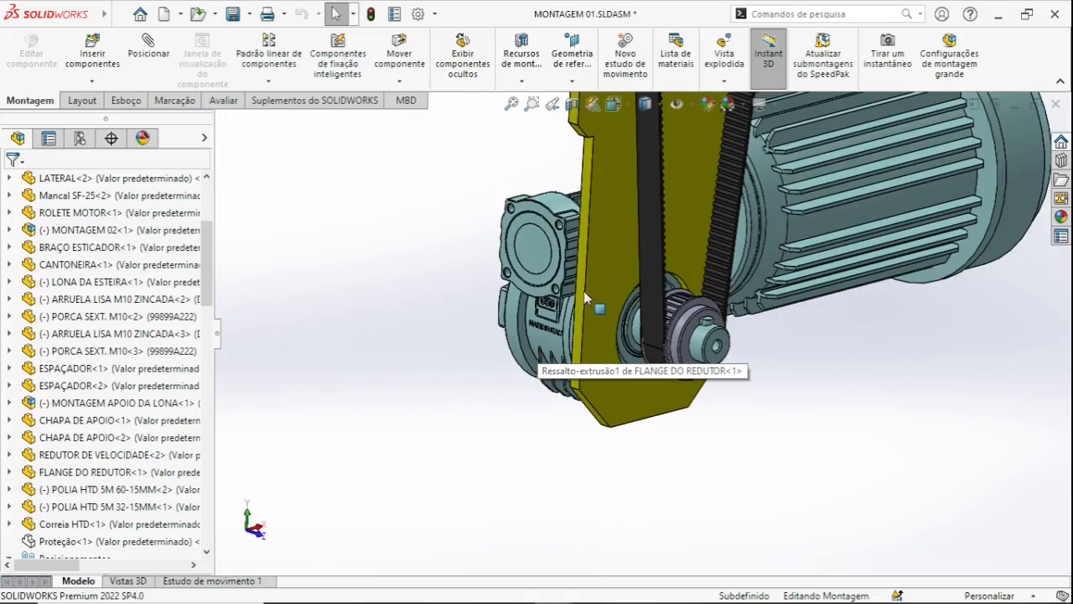
left_click(618, 240)
middle_click_drag(598, 269, 469, 352)
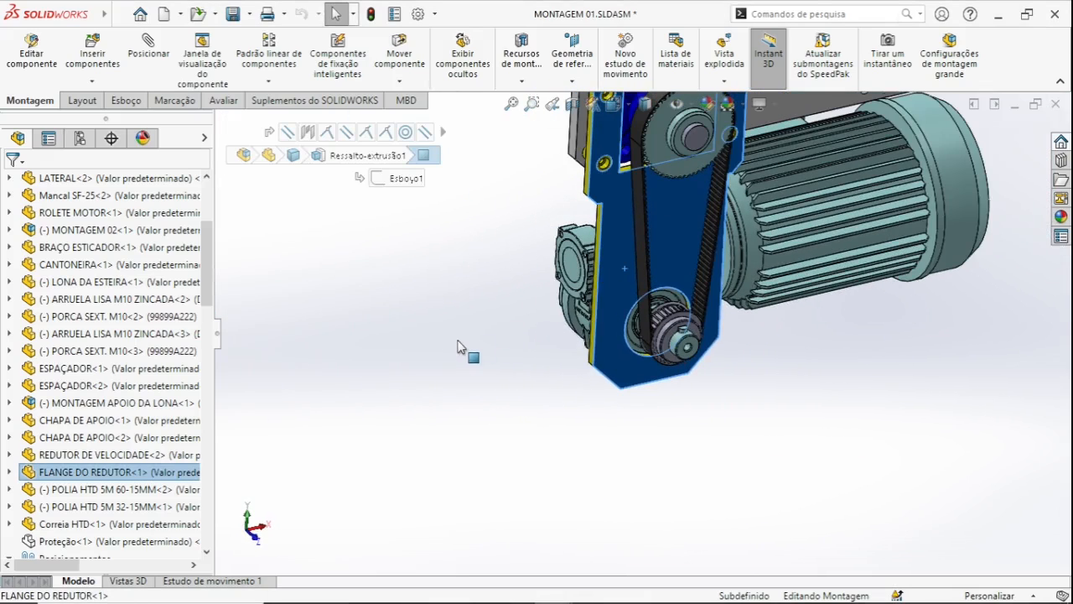
left_click(470, 352)
key("space")
left_click(626, 404)
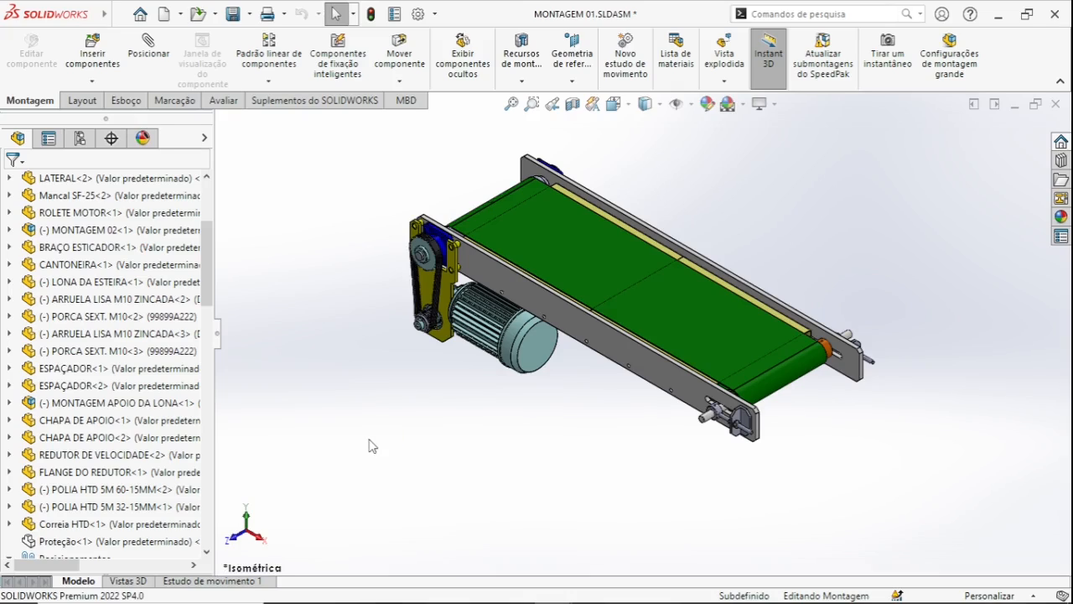
Step: Show the hidden Proteção component over the belt drive
left_click(183, 542)
left_click(255, 494)
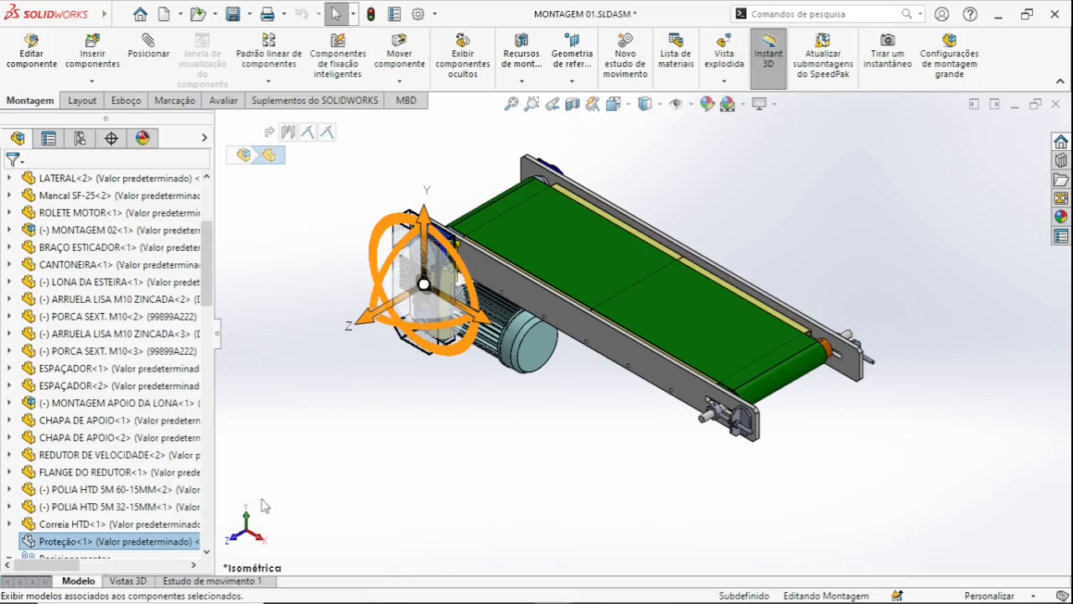
left_click(423, 452)
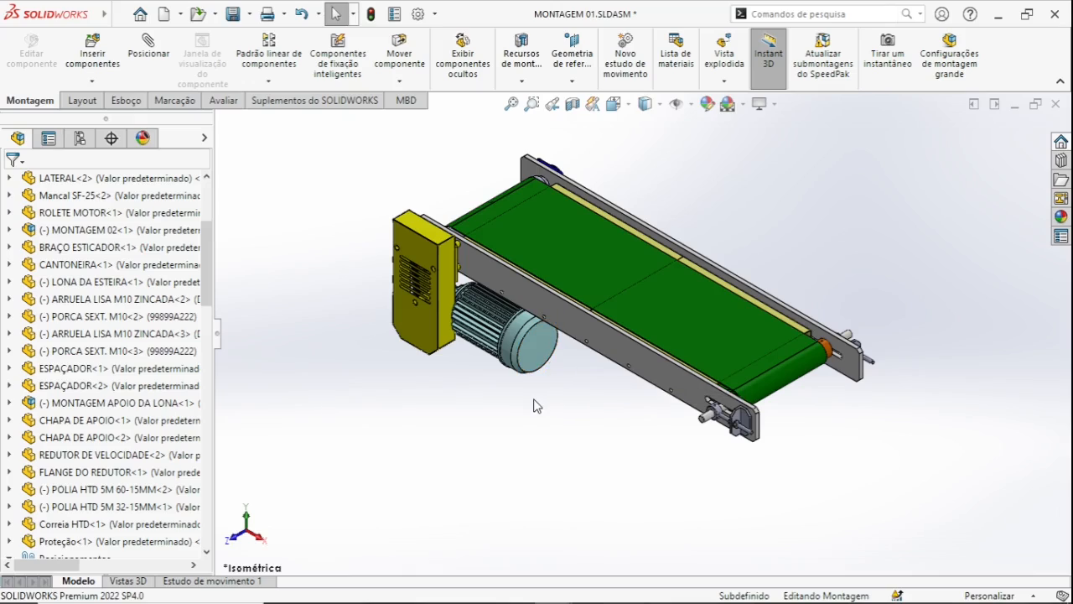
Step: Examine the drive guard and the belt tensioner at the conveyor's far end, and return to the isometric view
middle_click_drag(537, 404, 466, 347)
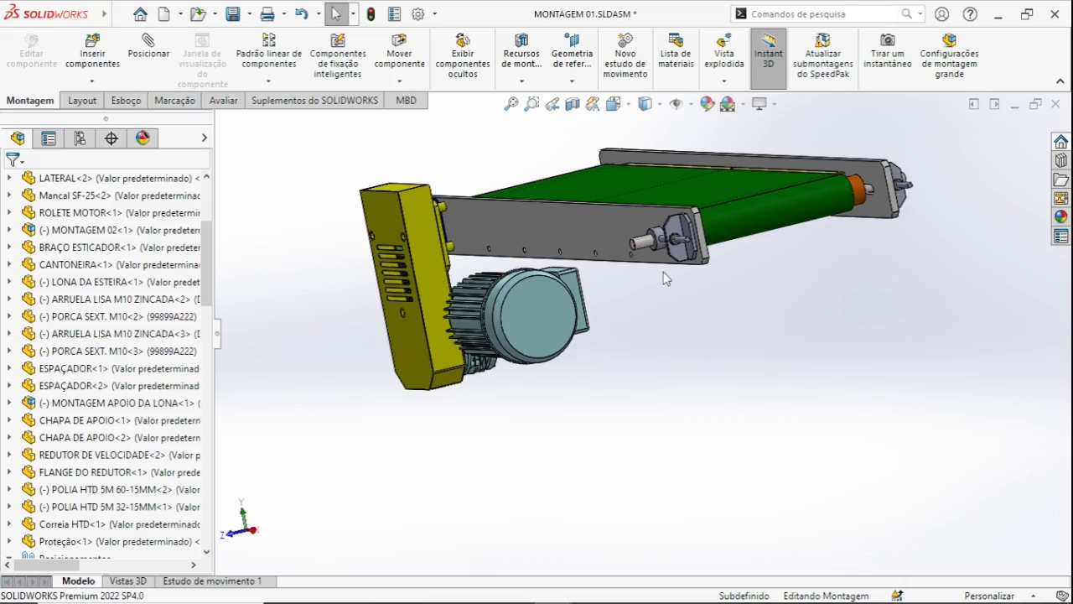
scroll(667, 245, "down", 6)
scroll(703, 294, "up", 1)
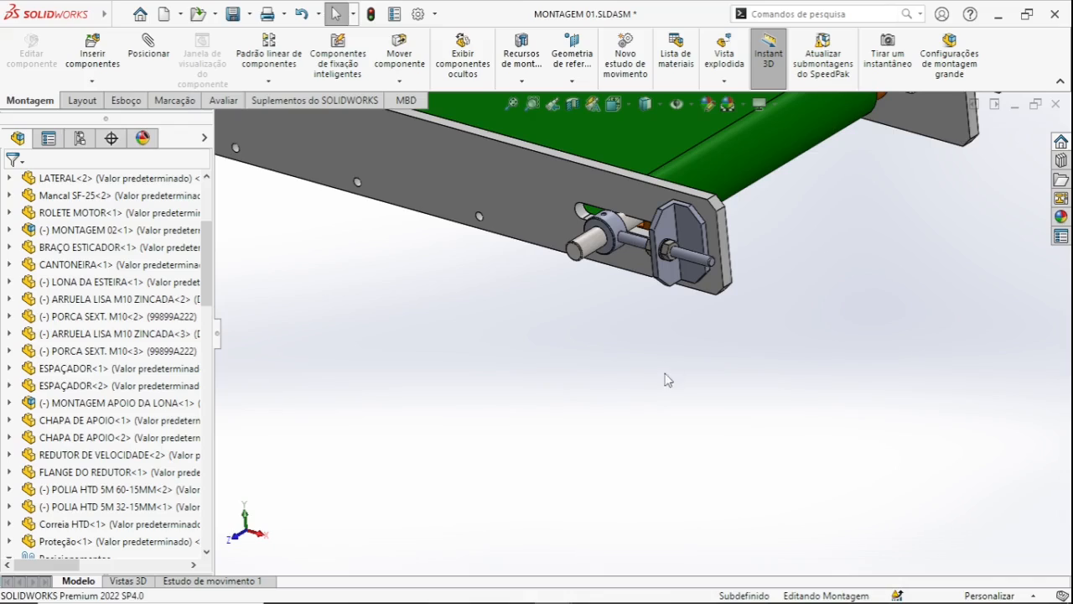
key("space")
left_click(831, 435)
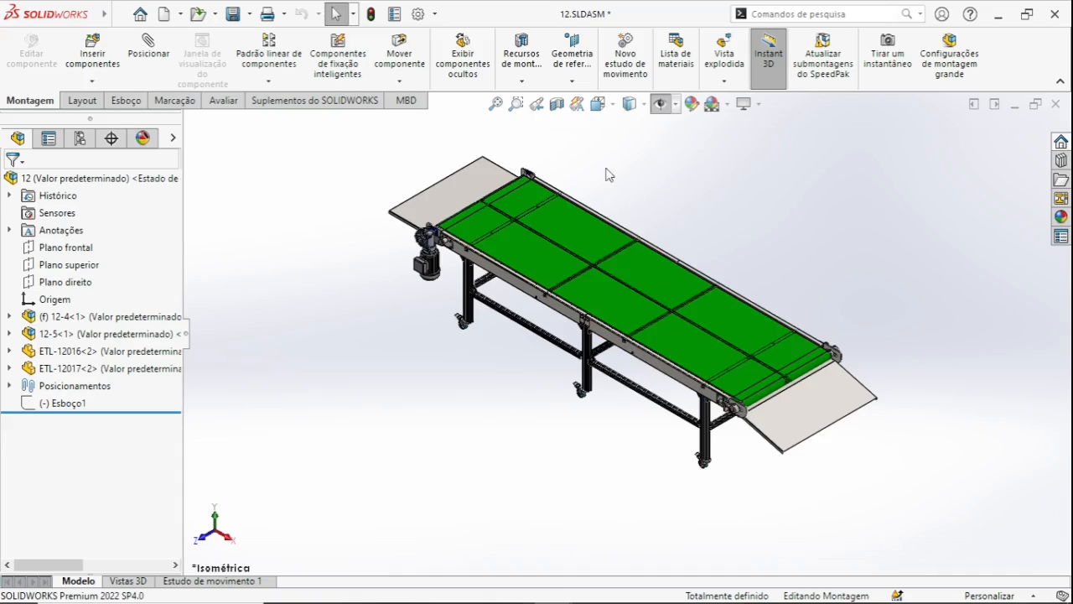
Step: Examine the roller tensioner and the gearmotor drive in the 12.SLDASM conveyor, and return to the isometric view
scroll(717, 394, "down", 1)
scroll(717, 394, "down", 2)
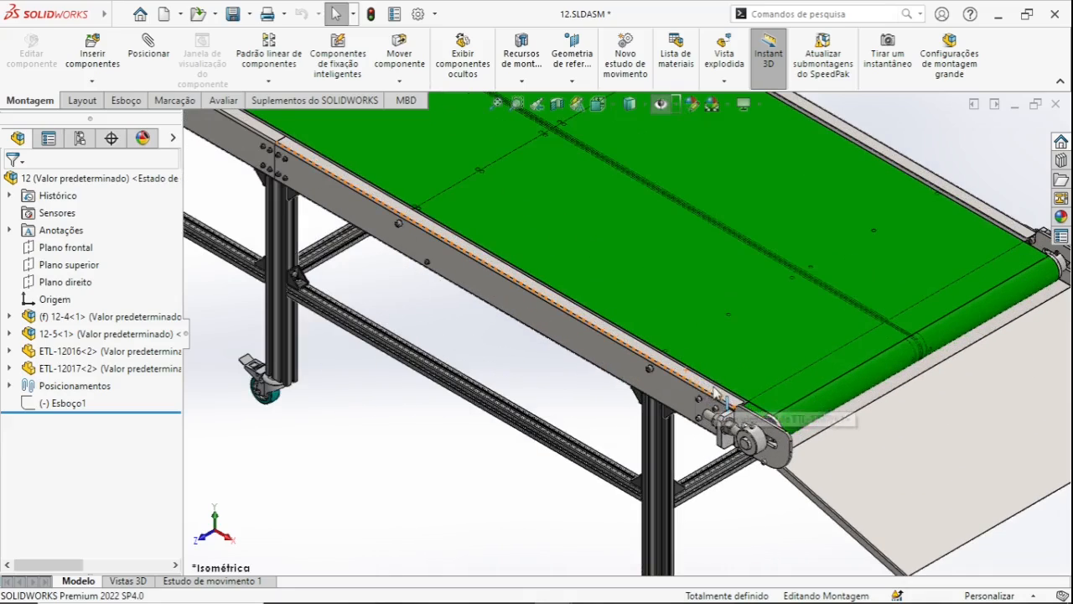
scroll(709, 402, "up", 1)
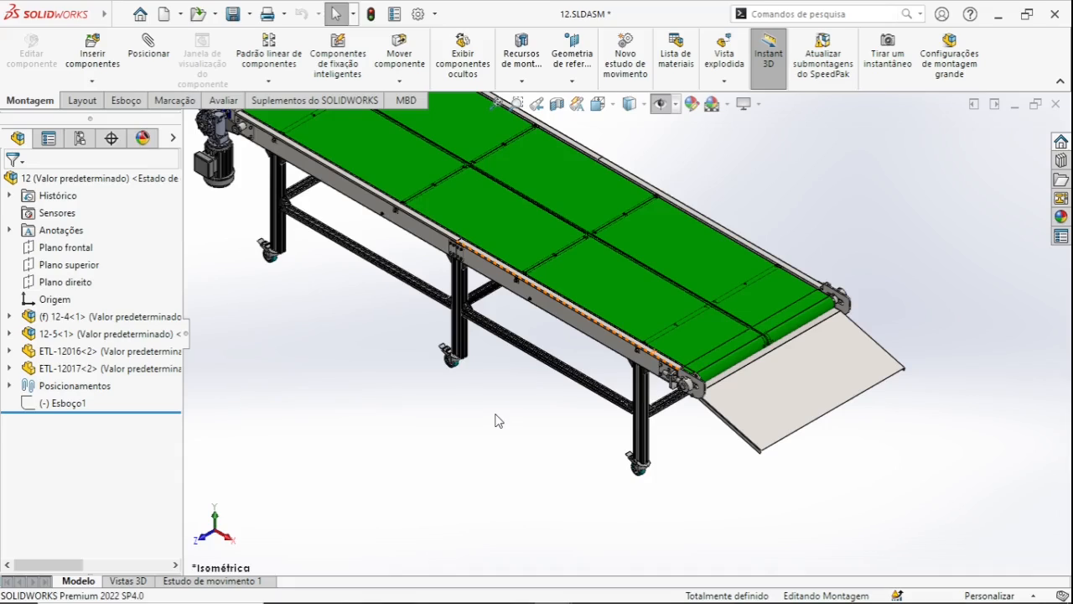
scroll(446, 384, "up", 4)
scroll(380, 220, "down", 9)
scroll(428, 178, "up", 2)
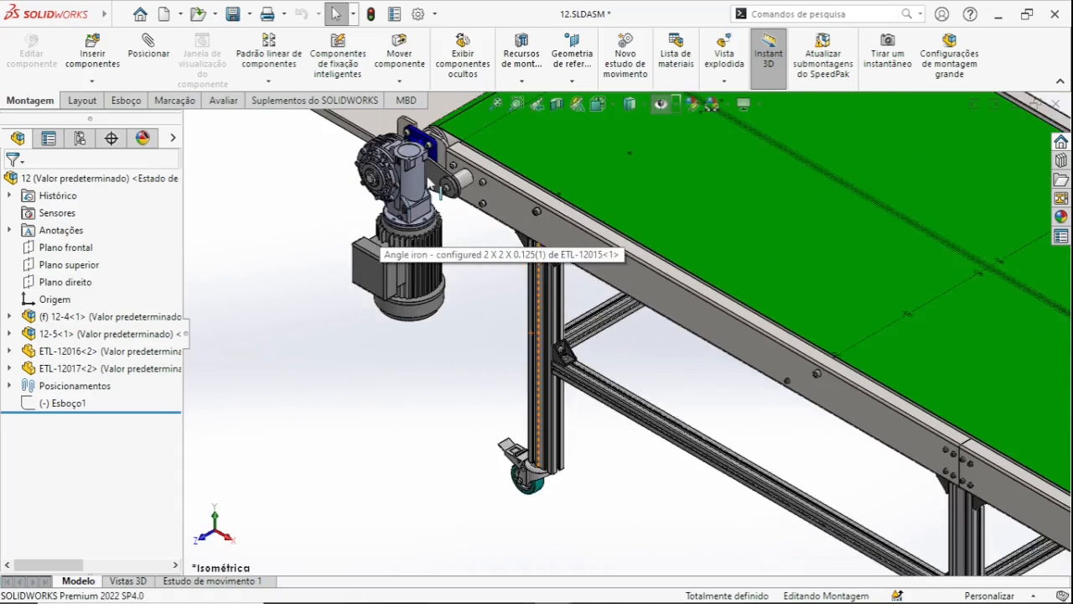
scroll(445, 193, "down", 6)
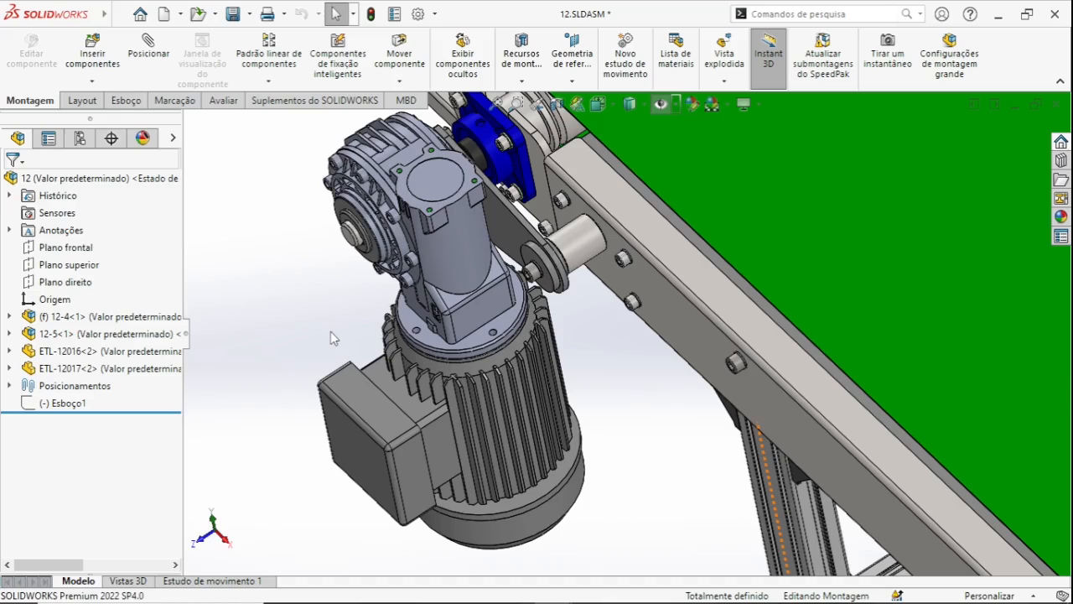
key("space")
key("Escape")
key("ctrl+7")
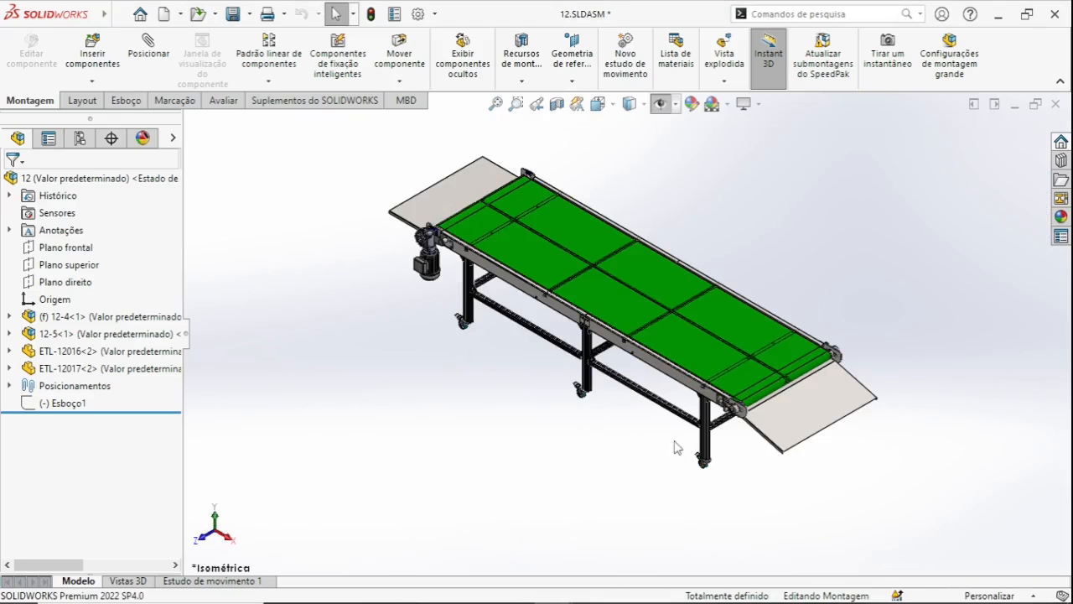
Step: Examine the conveyor's profile legs, cross members and casters from below, and return to the isometric view
scroll(591, 369, "down", 1)
scroll(589, 331, "down", 5)
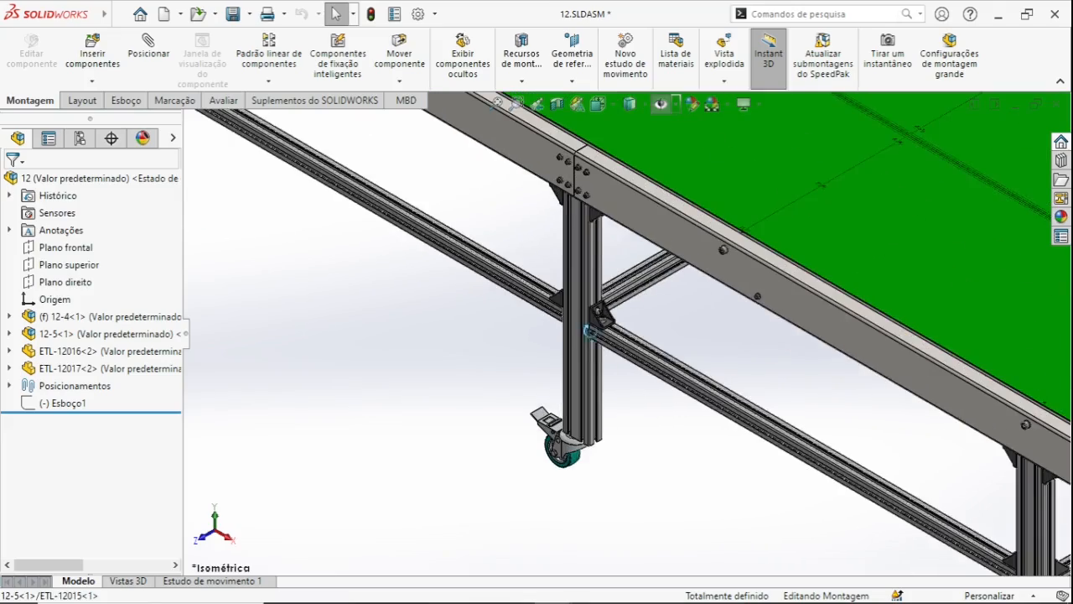
middle_click_drag(590, 331, 684, 254)
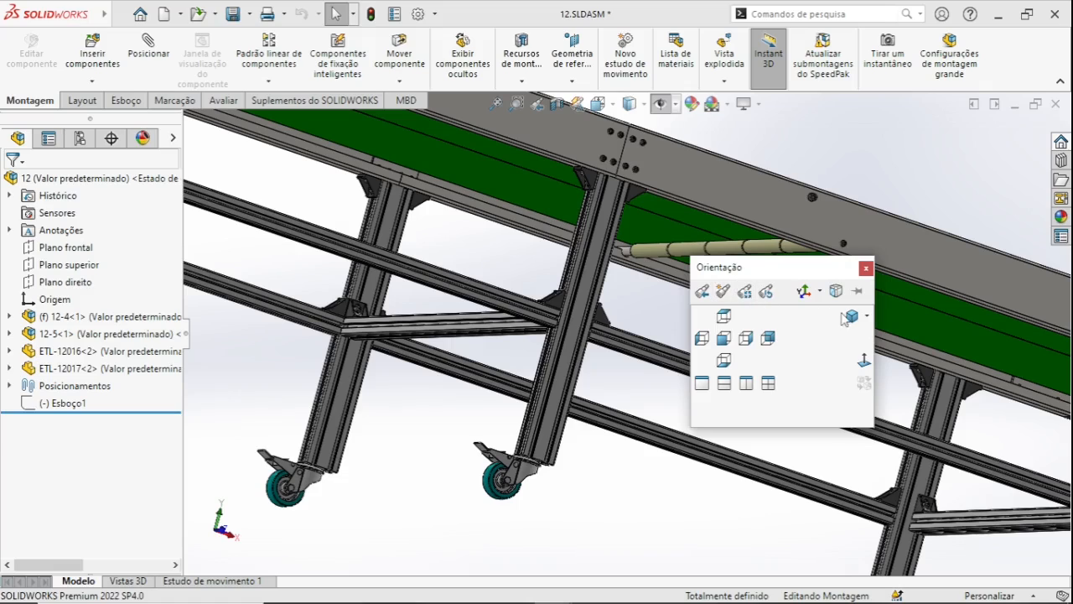
left_click(852, 317)
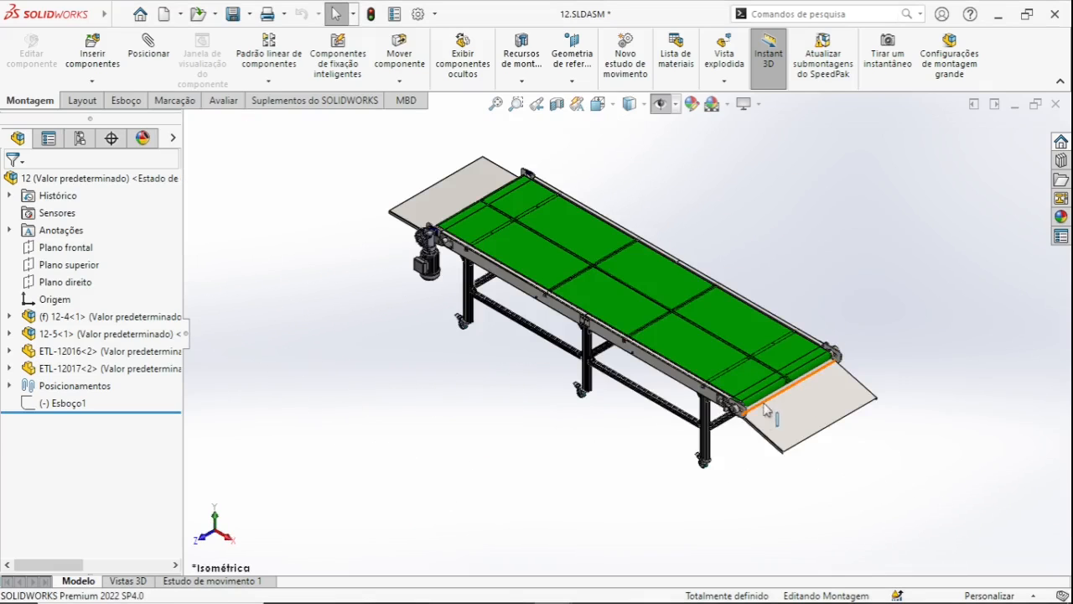
Step: Examine the tensioner and roller end from the conveyor's outer side, and return to the isometric view
scroll(656, 382, "down", 3)
scroll(656, 382, "down", 3)
scroll(803, 405, "down", 3)
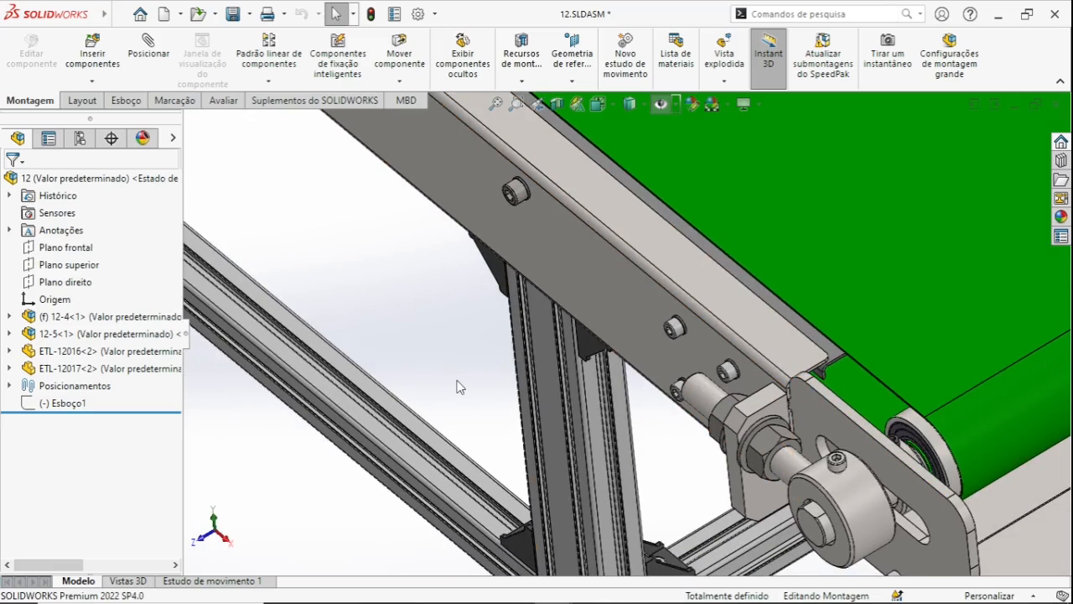
key("space")
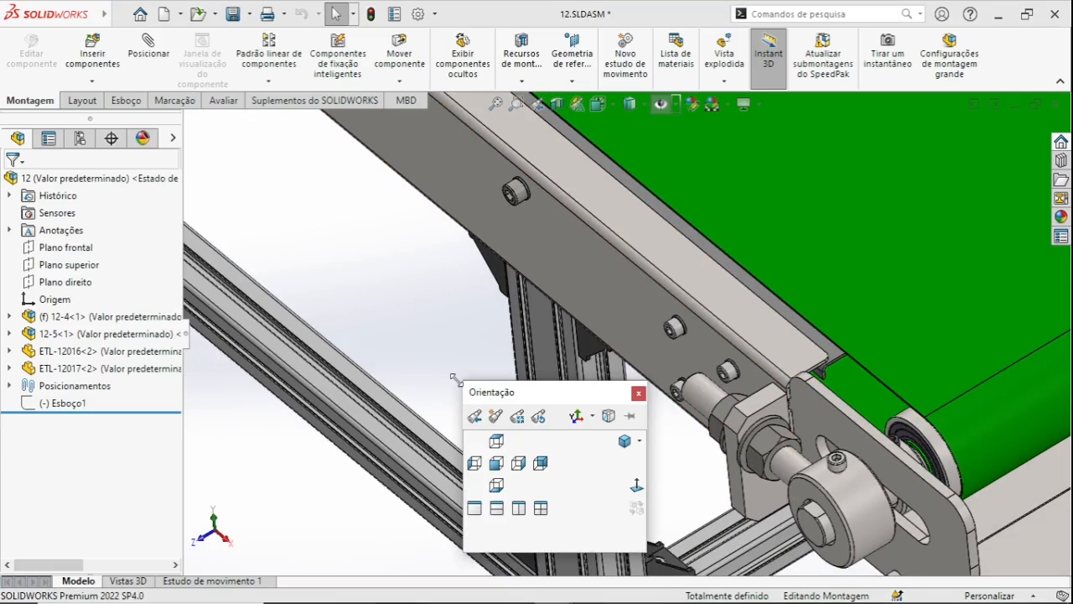
left_click(624, 442)
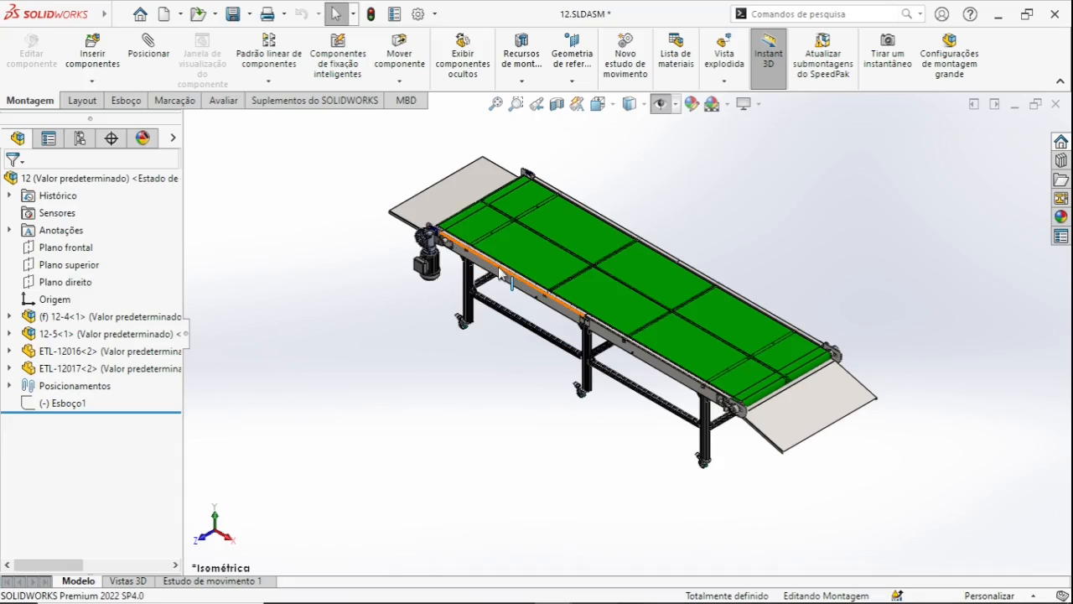
Step: Open the green conveyor belt component 30023 as its own part
scroll(468, 235, "down", 4)
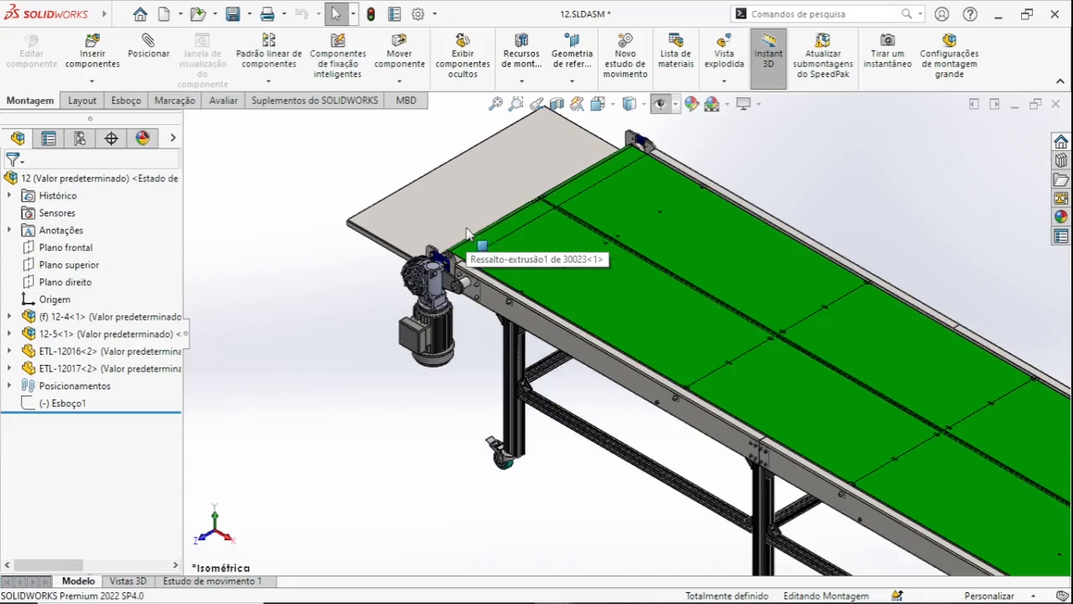
left_click(549, 255)
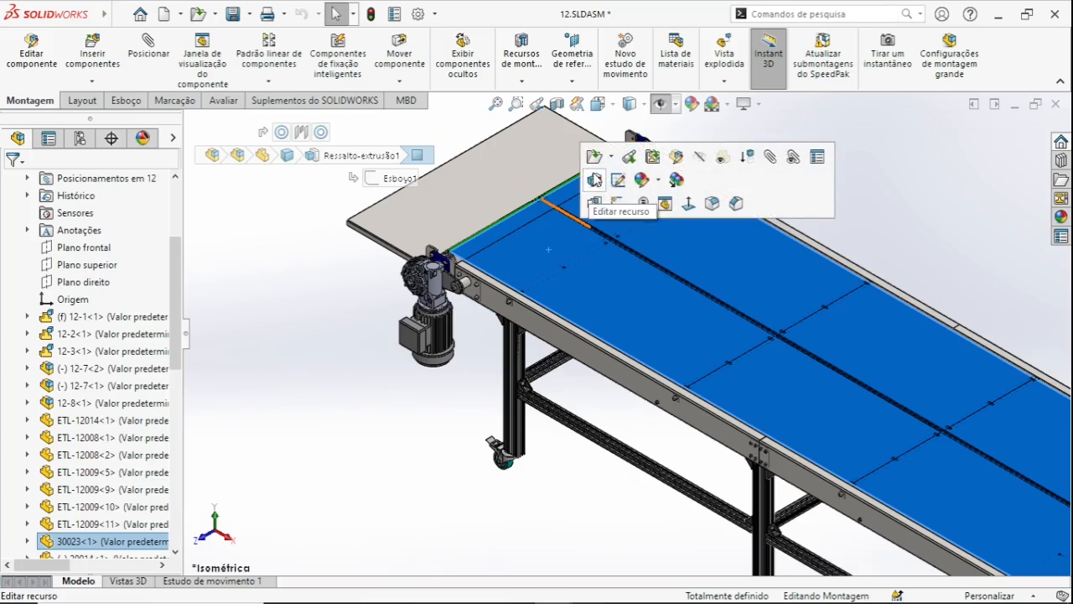
left_click(593, 158)
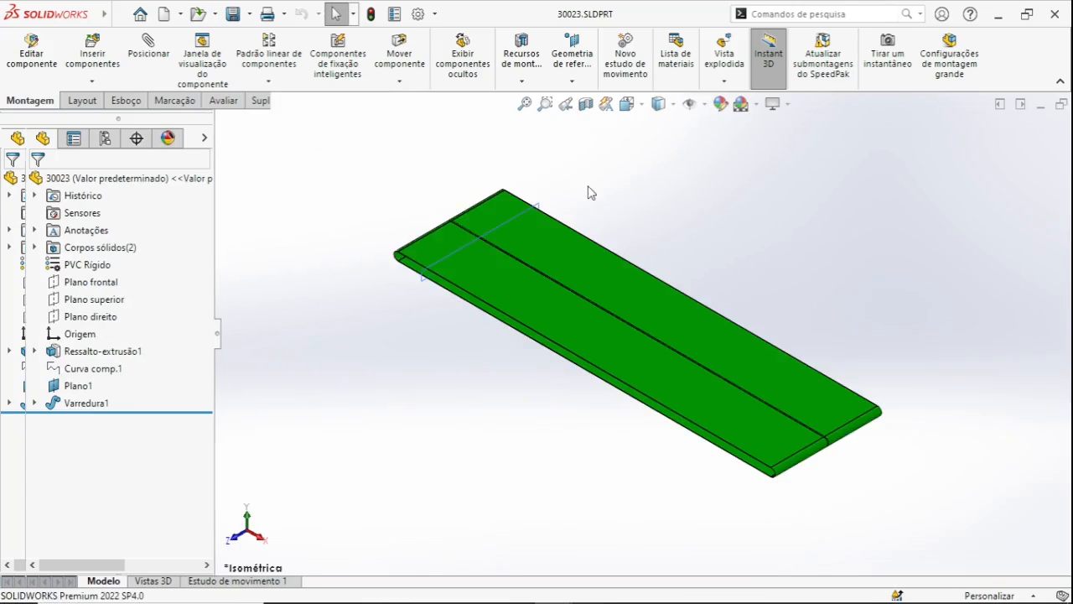
Step: Examine the swept guide strip on the inside of the belt, and close the part
scroll(467, 230, "down", 2)
middle_click_drag(468, 229, 491, 134)
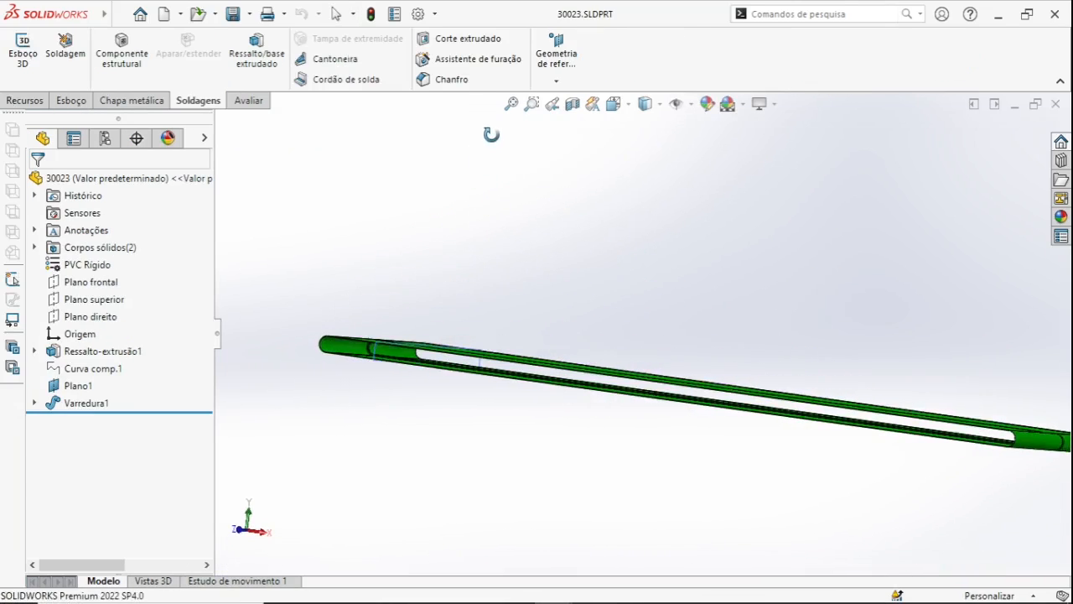
scroll(408, 357, "down", 2)
scroll(408, 355, "down", 3)
mouse_move(413, 364)
middle_mouse_down()
mouse_move(422, 330)
mouse_move(408, 375)
middle_mouse_up()
scroll(409, 374, "down", 3)
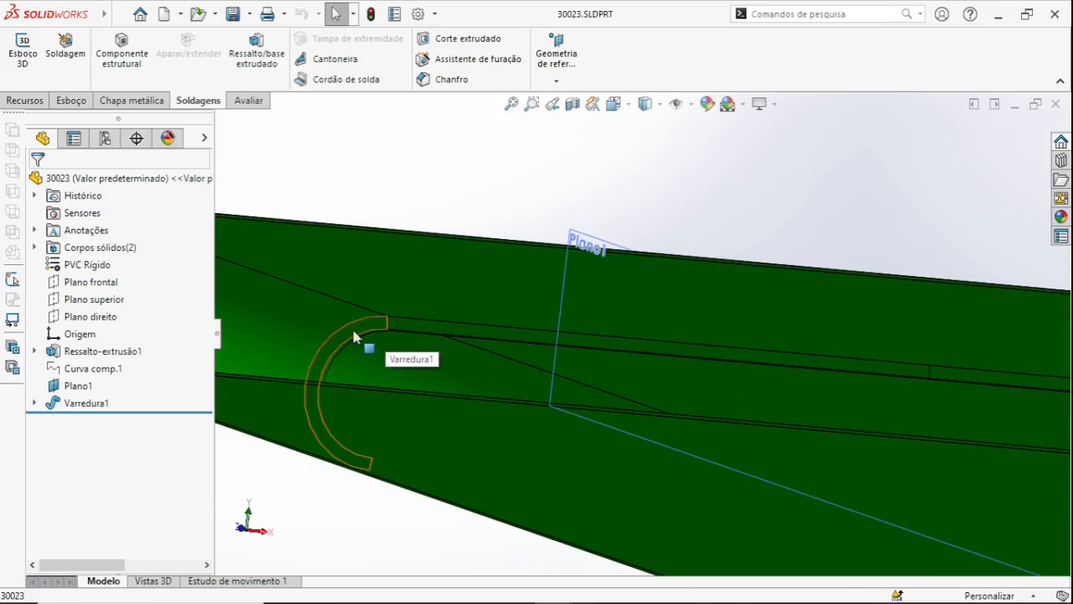
left_click(1056, 104)
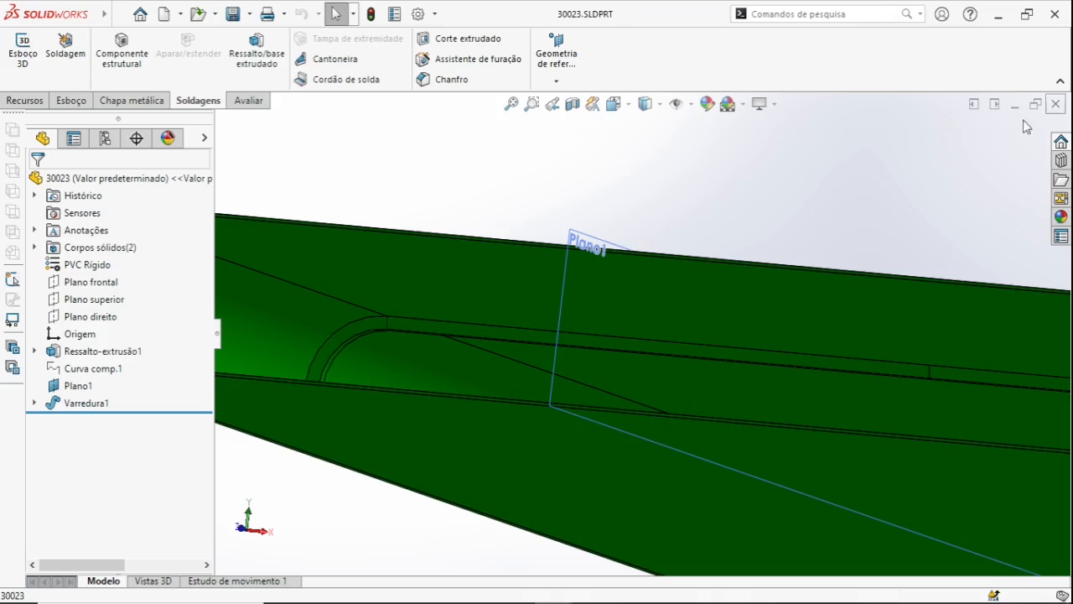
Step: Hide the conveyor belt 30023 and the bed plate ETL-12009<10> nearest the gearmotor
left_click(545, 265)
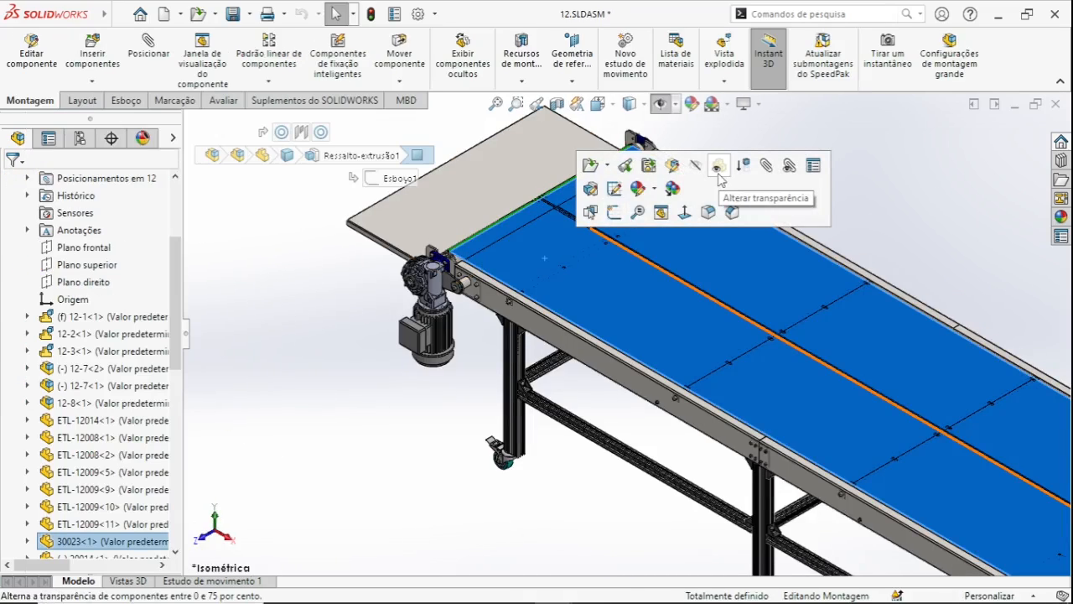
left_click(684, 212)
scroll(754, 402, "down", 8)
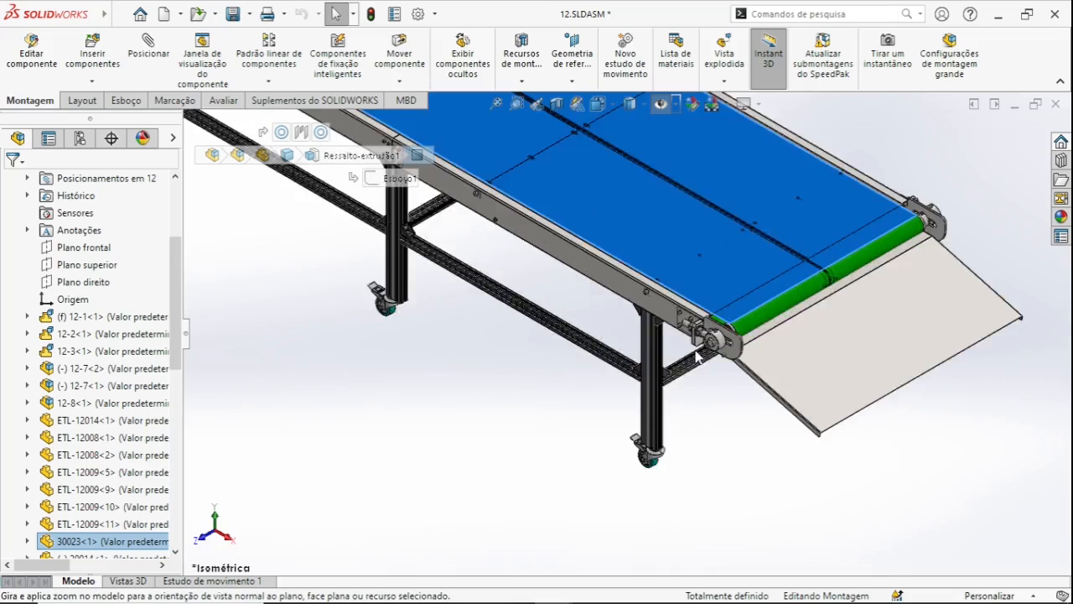
key("f")
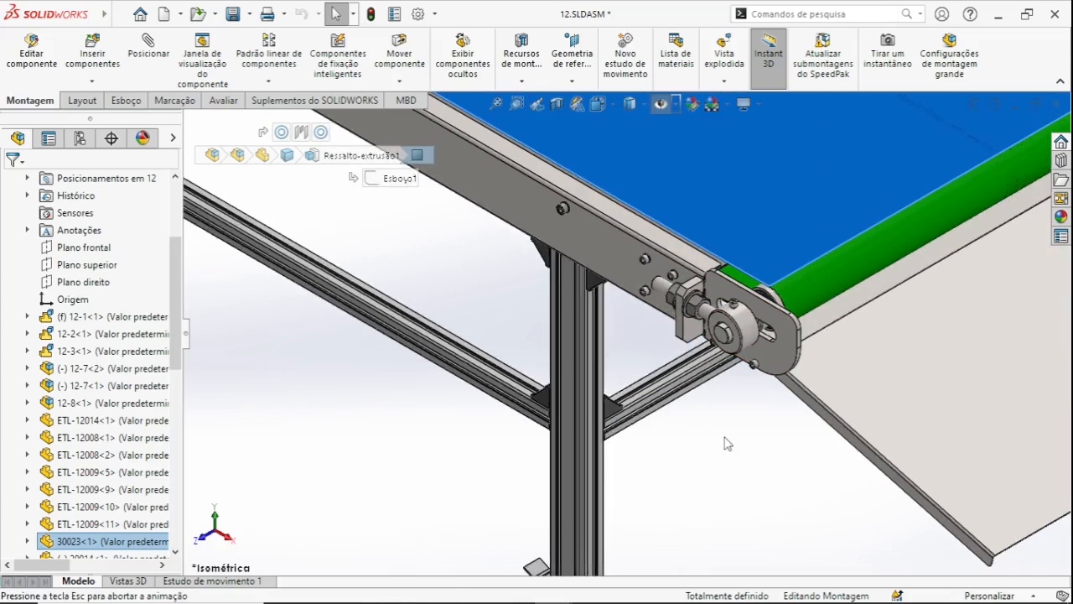
scroll(519, 239, "down", 6)
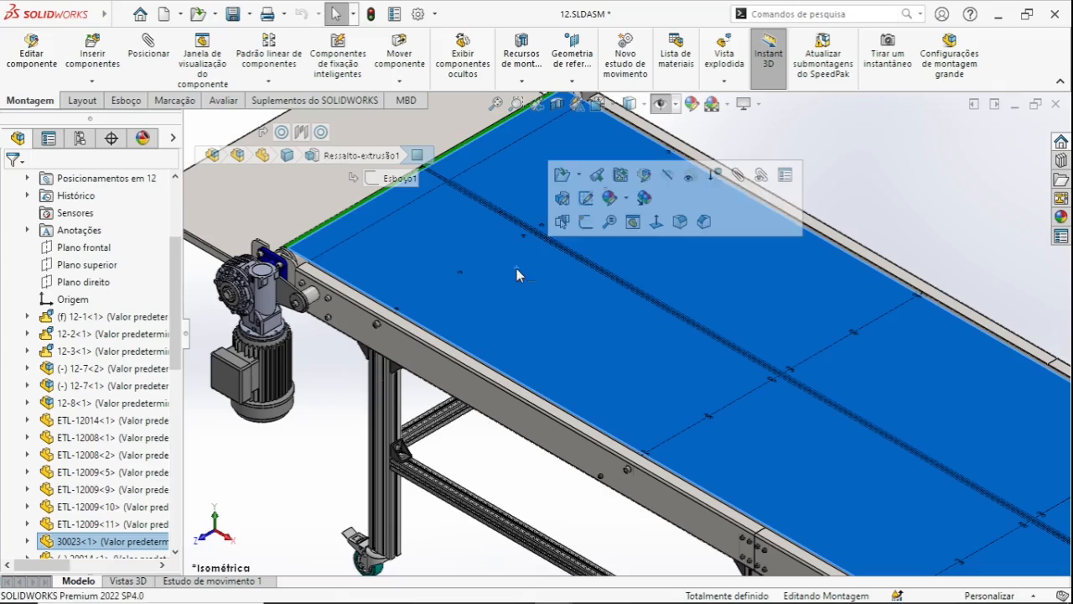
left_click(676, 176)
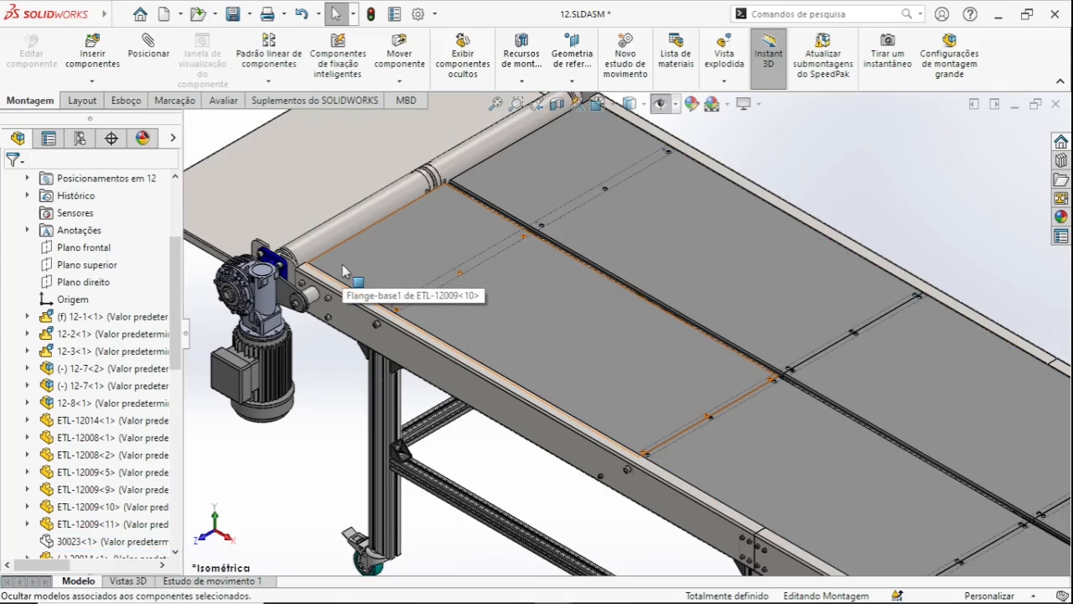
left_click(541, 310)
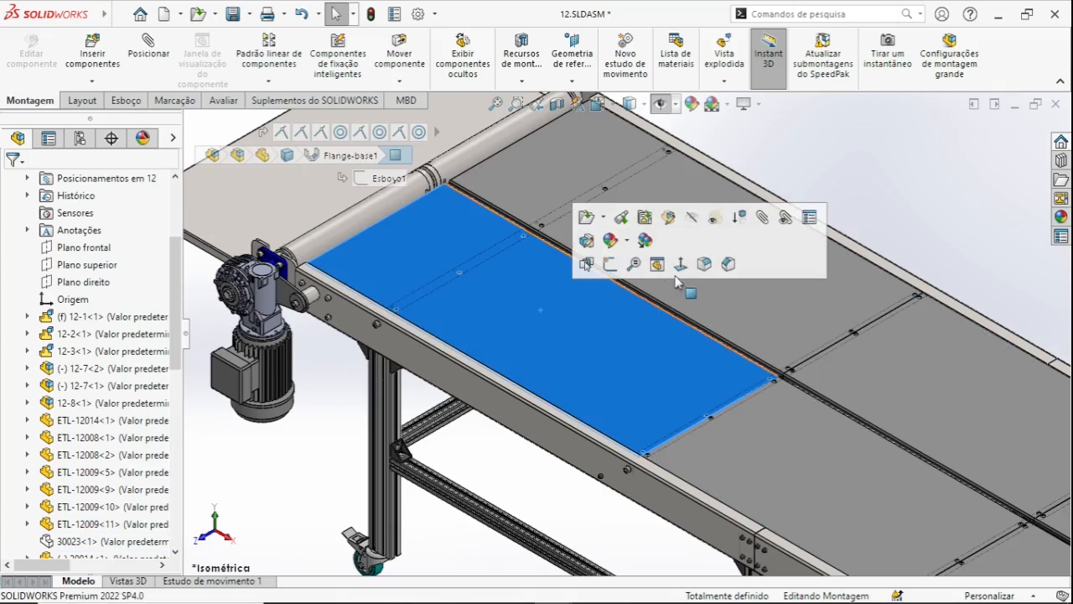
left_click(737, 219)
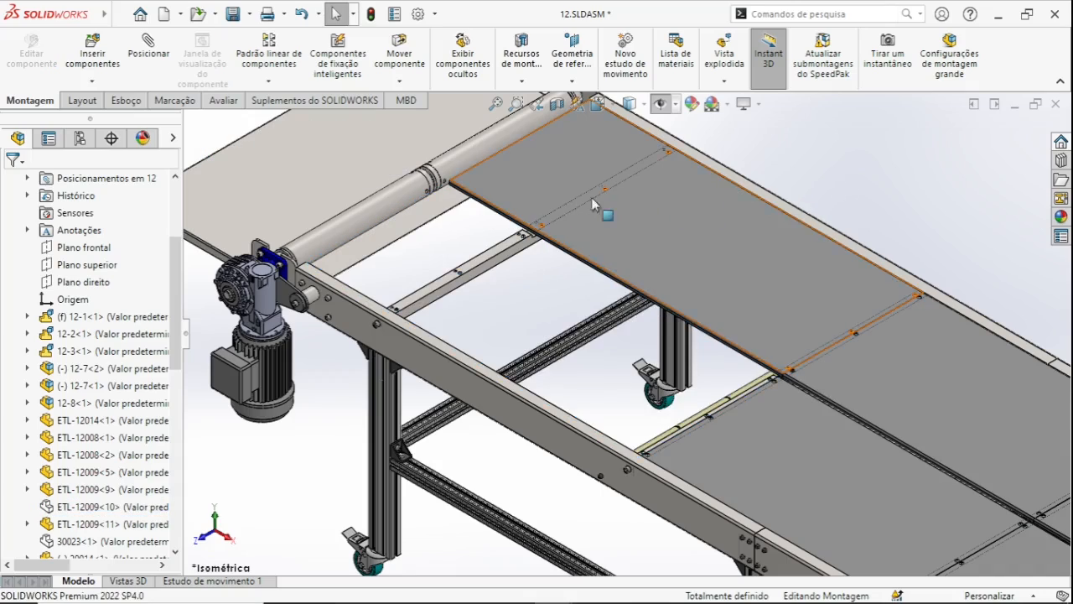
Step: Open the drive roller ETL-12010 from the 12-8 subassembly as its own part
left_click(410, 190)
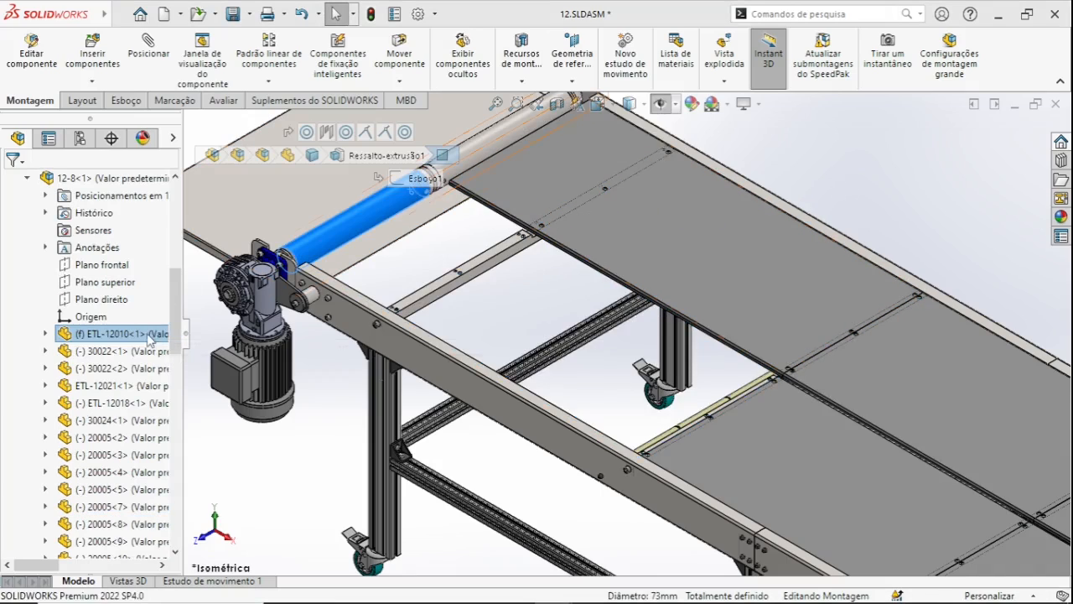
left_click(147, 336)
left_click(156, 293)
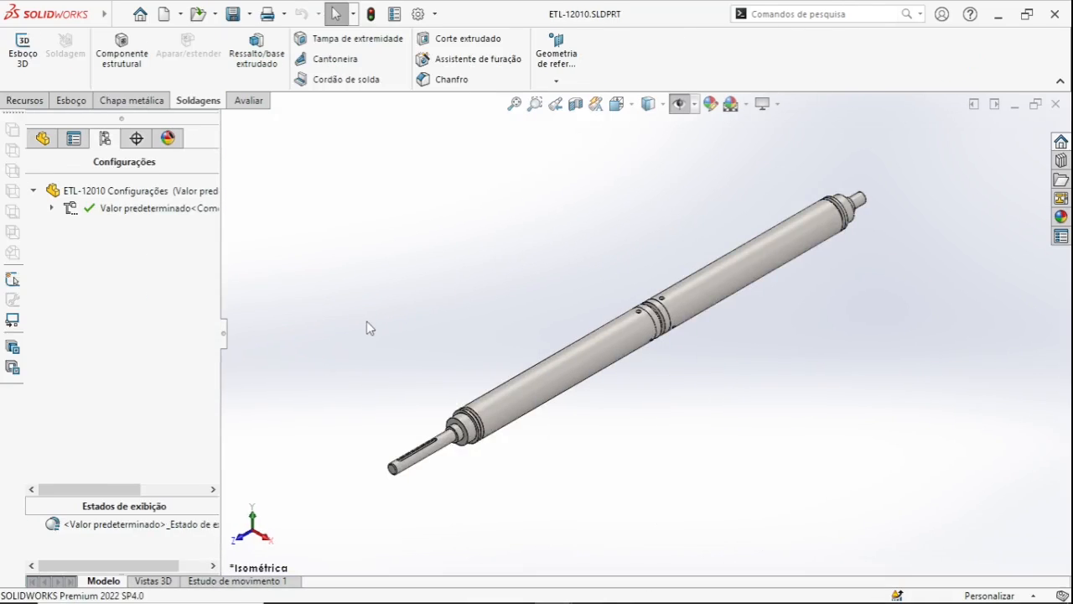
Step: View the drive roller's keyed shaft end and open the part's drawing
scroll(465, 429, "down", 5)
key("f")
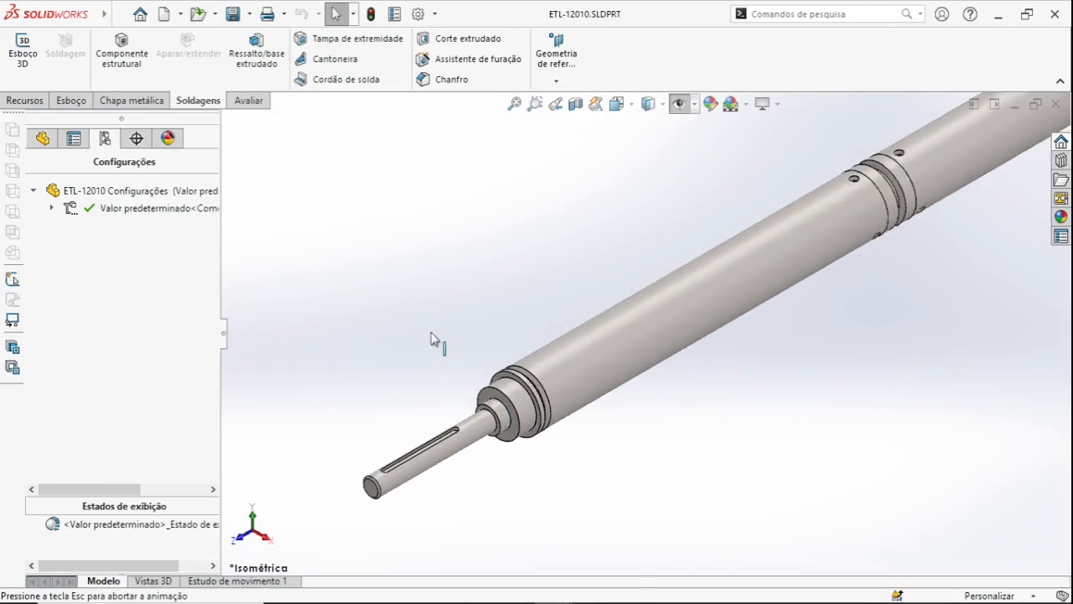
right_click(358, 244)
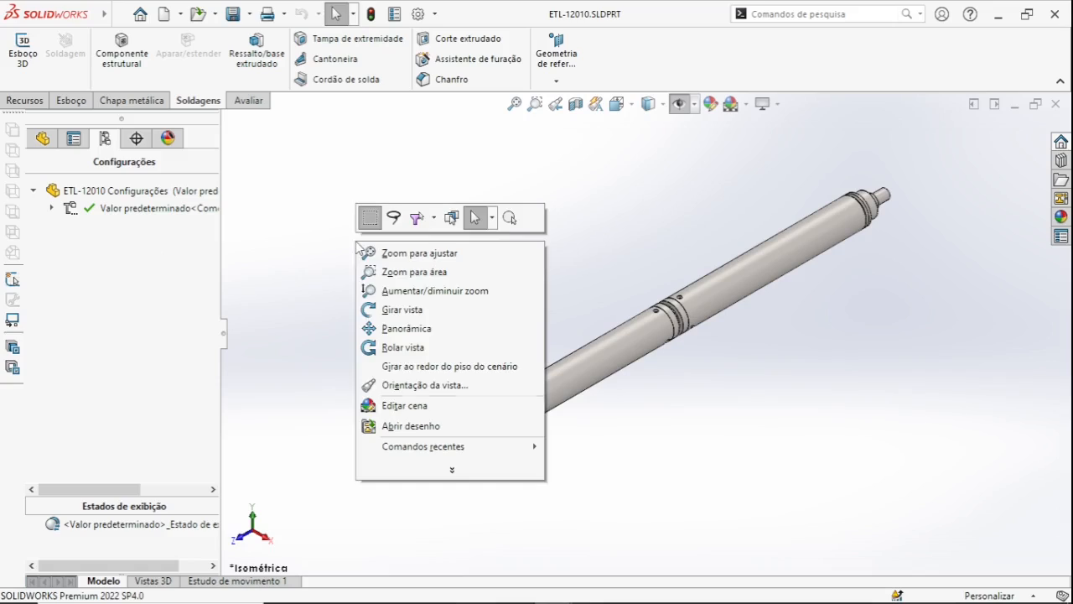
left_click(451, 429)
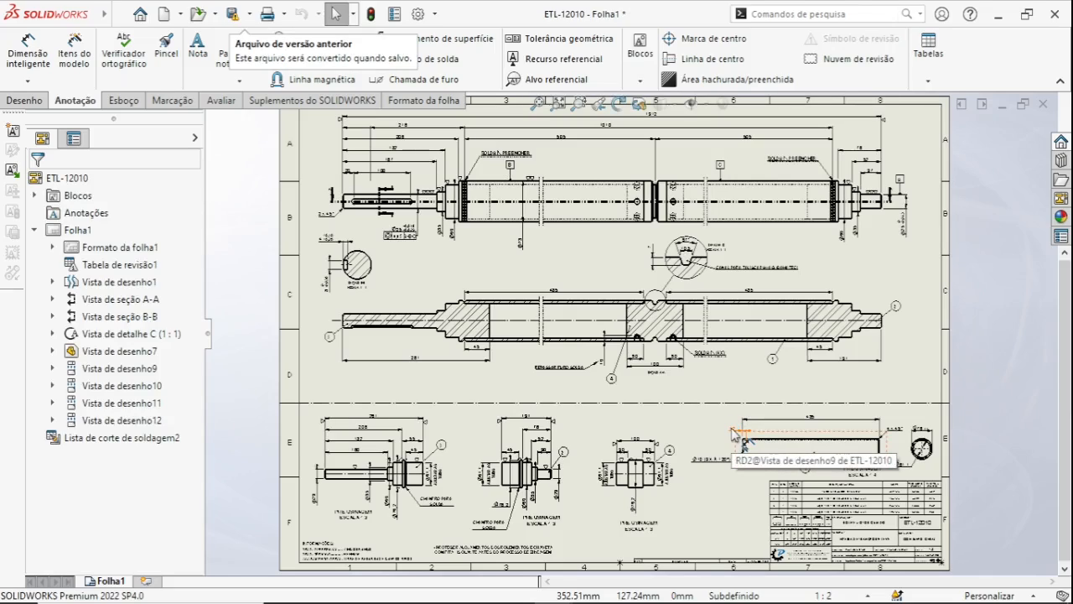
Step: Examine the length, diameter and weld annotations on the main view of the roller drawing
scroll(728, 424, "up", 2)
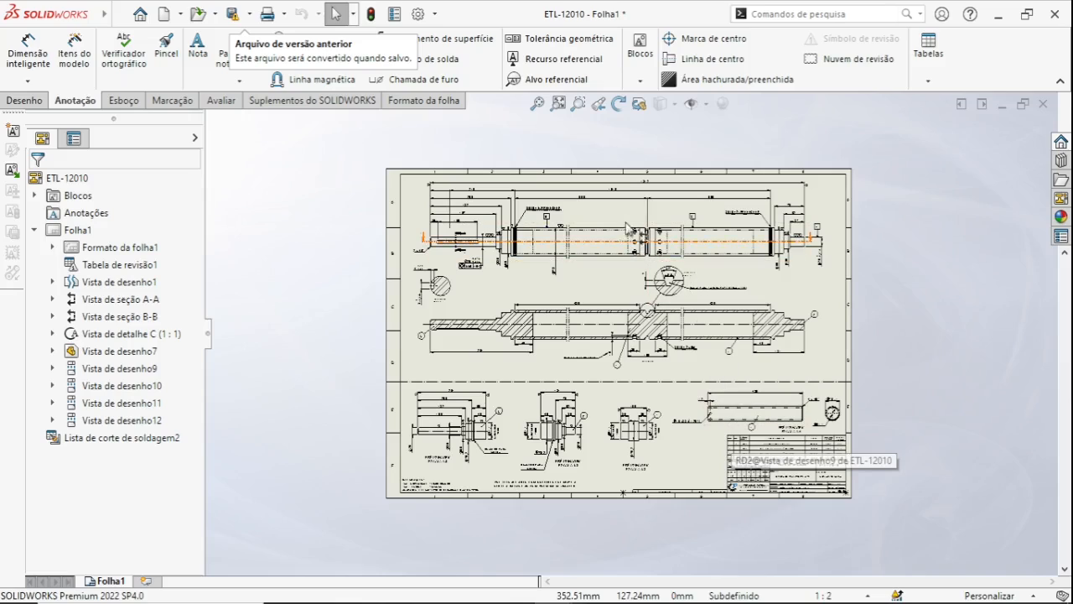
scroll(622, 207, "down", 1)
scroll(622, 207, "down", 3)
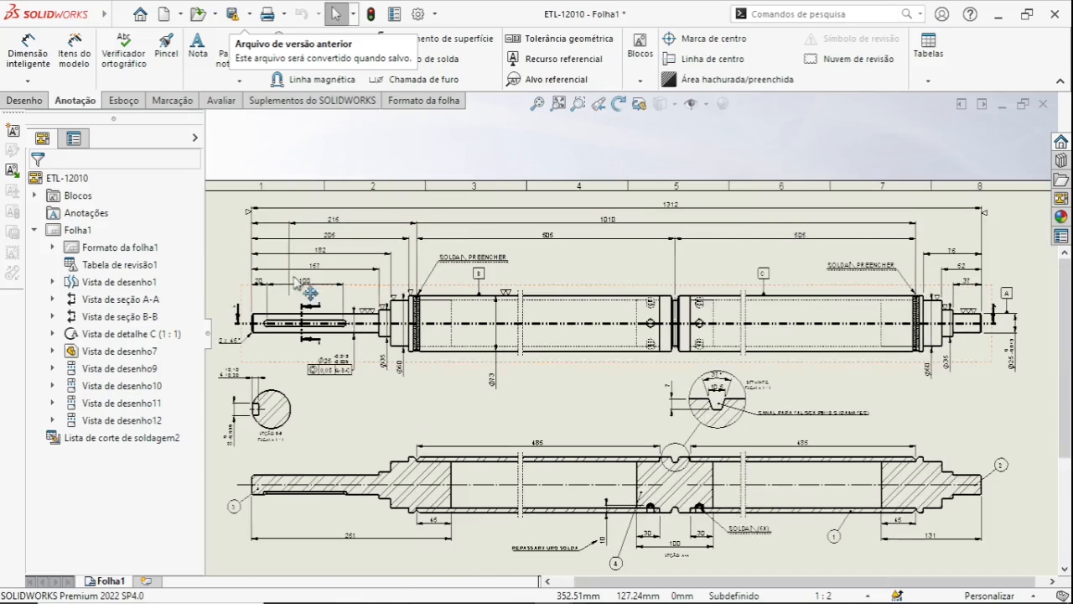
scroll(696, 220, "down", 9)
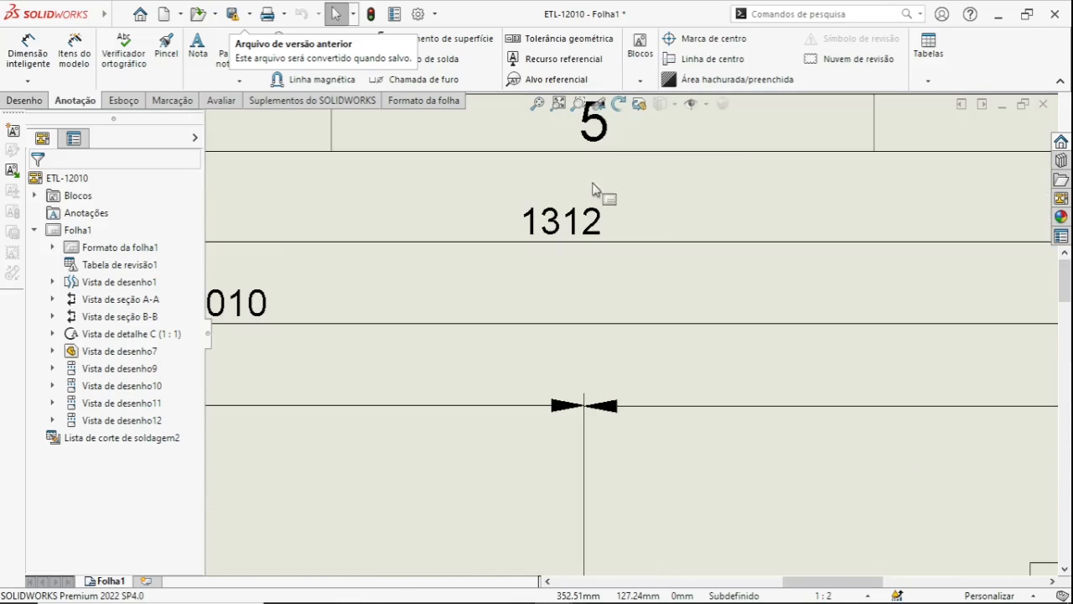
scroll(666, 259, "up", 8)
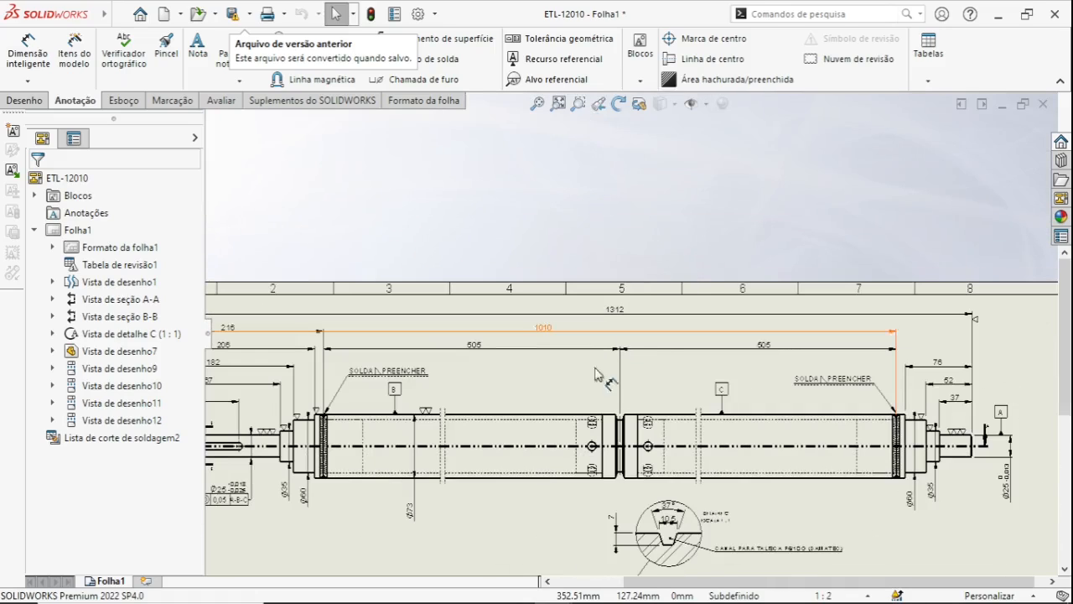
scroll(455, 519, "down", 2)
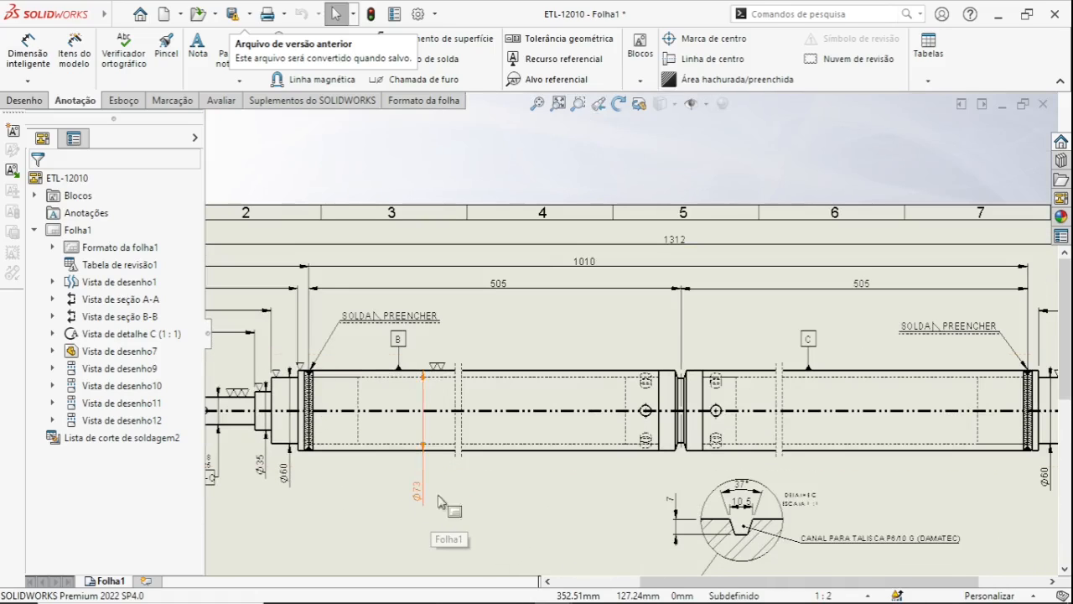
scroll(558, 328, "up", 1)
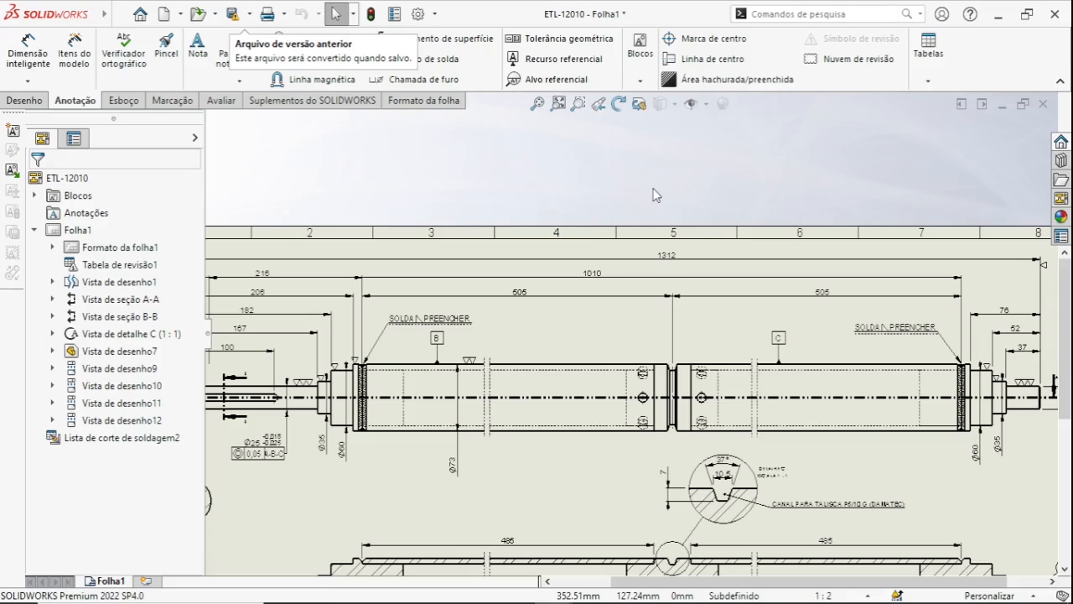
scroll(626, 339, "up", 1)
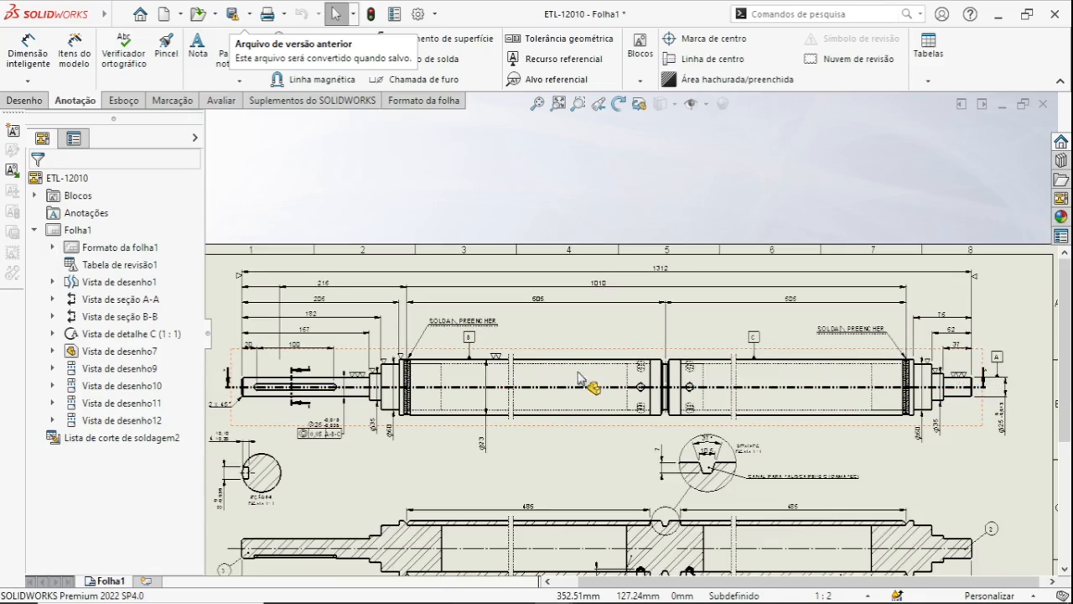
Step: Examine the pre-machining views of the roller's shaft pieces, and section A-A with the belt groove in detail C
key("f")
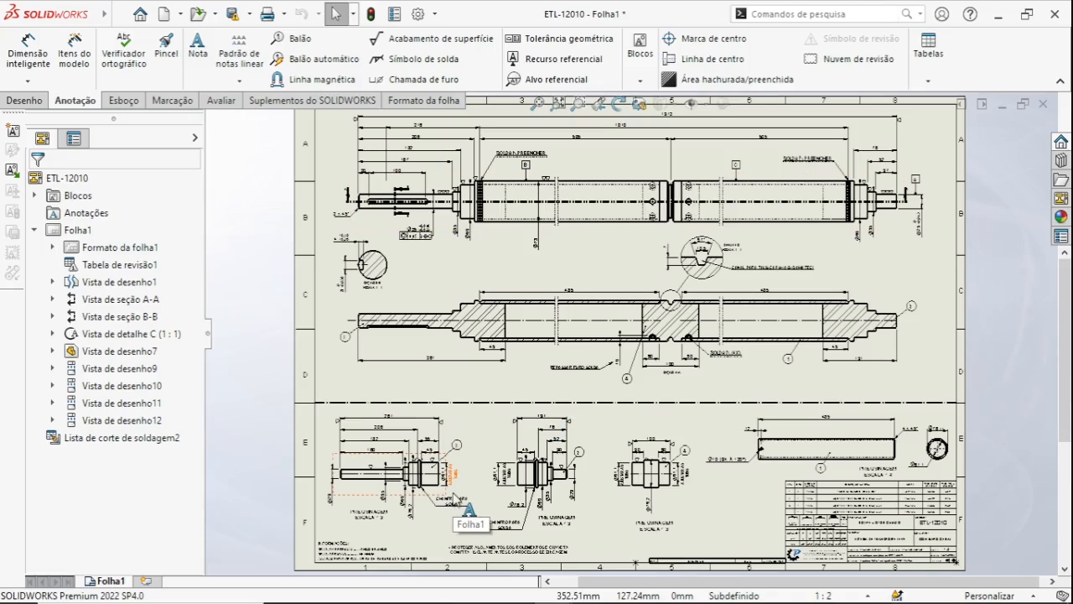
scroll(460, 500, "up", 1)
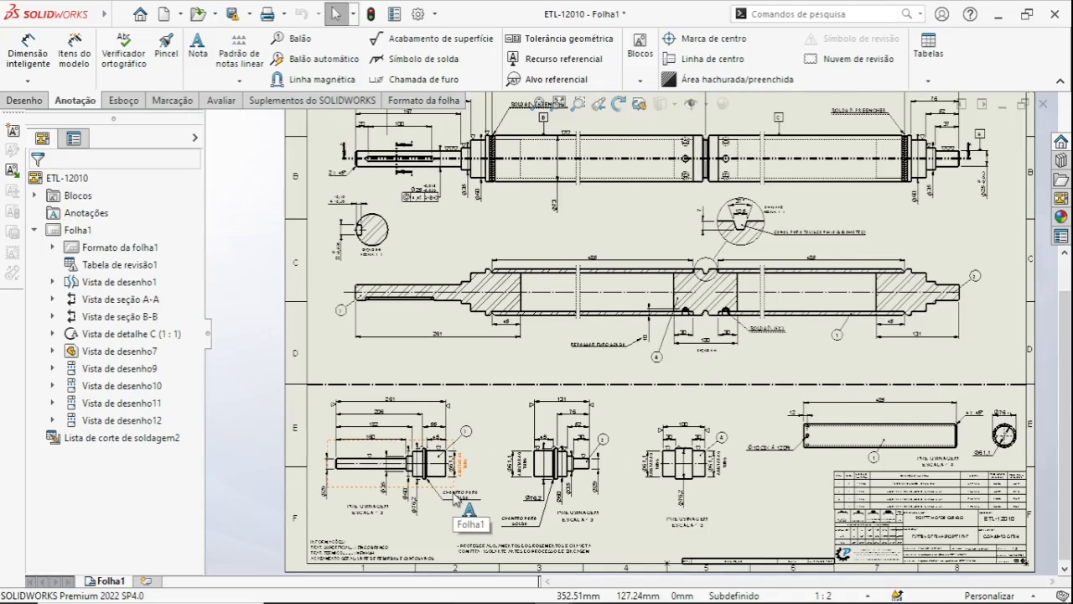
scroll(460, 501, "up", 1)
scroll(461, 501, "up", 1)
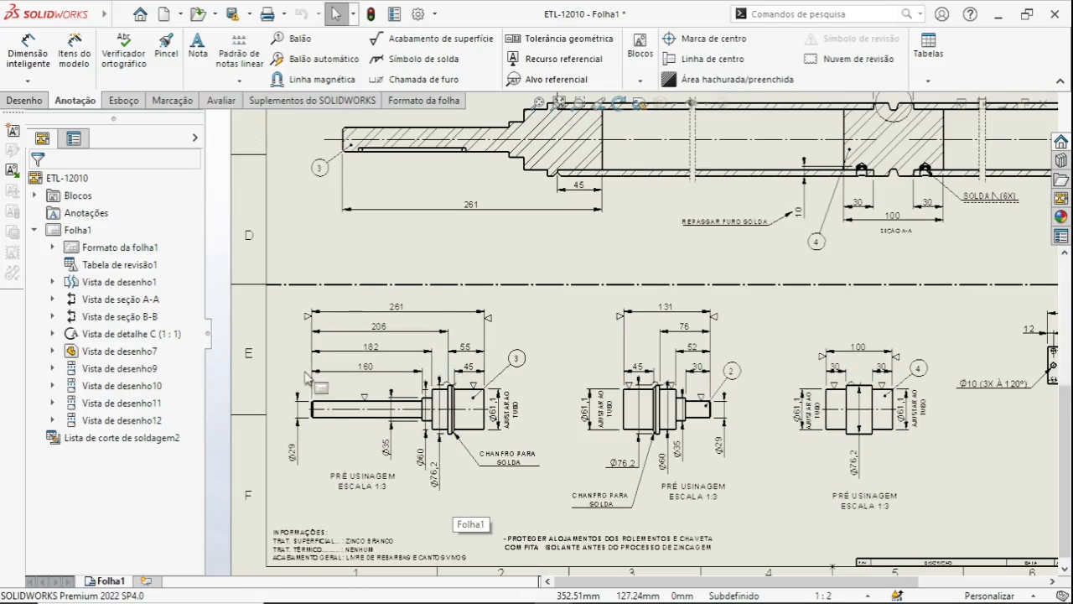
scroll(634, 333, "down", 1)
scroll(634, 333, "down", 1)
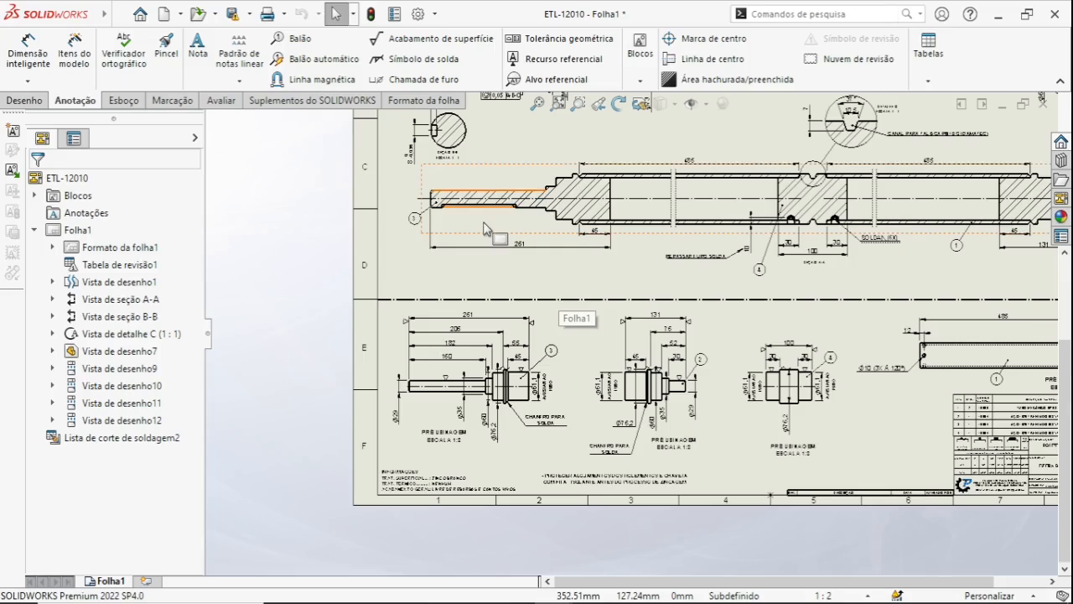
scroll(843, 269, "down", 3)
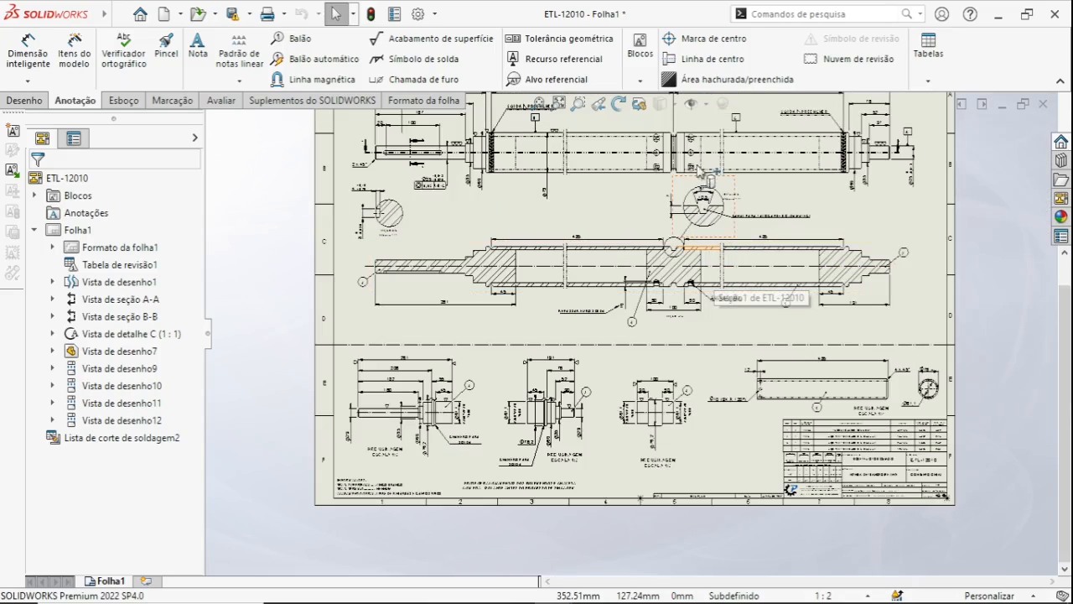
scroll(704, 176, "up", 3)
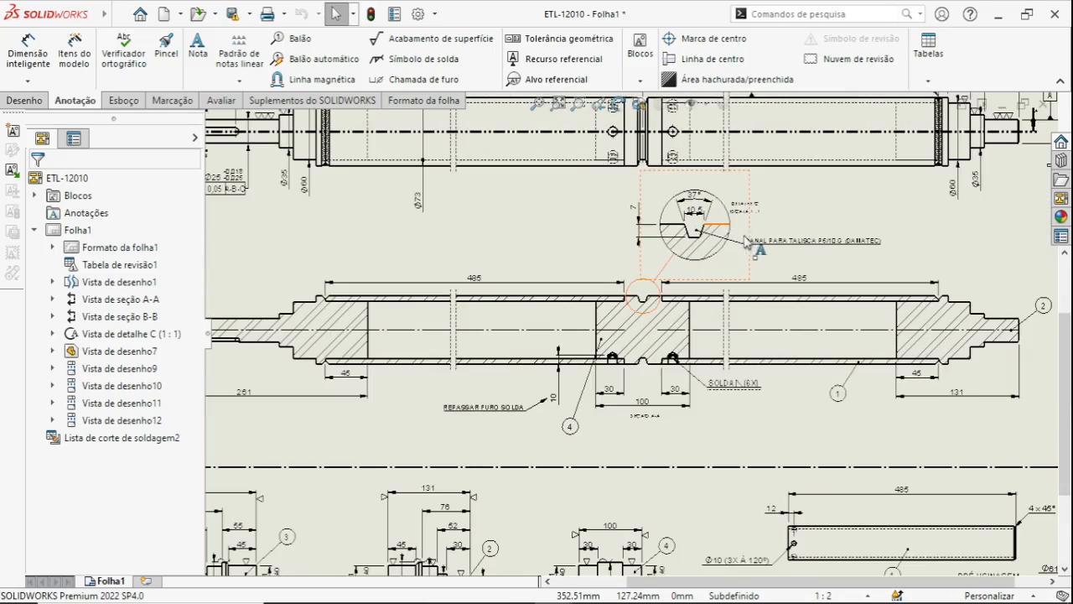
scroll(877, 264, "up", 1)
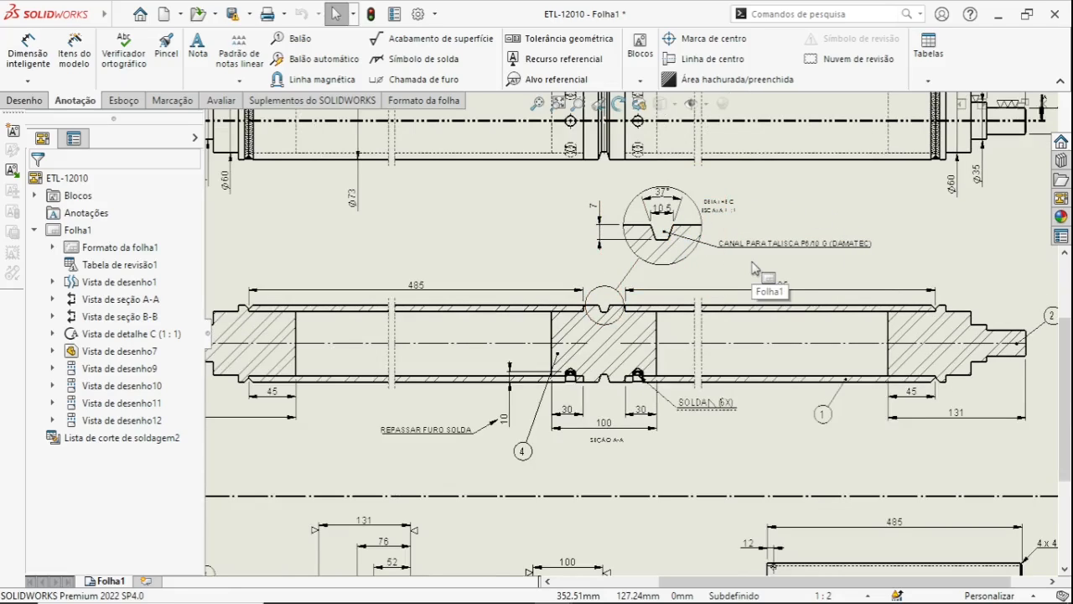
Step: Examine the cut list and title block on the drive roller's drawing, including material descriptions, cut lengths and weights
key("f")
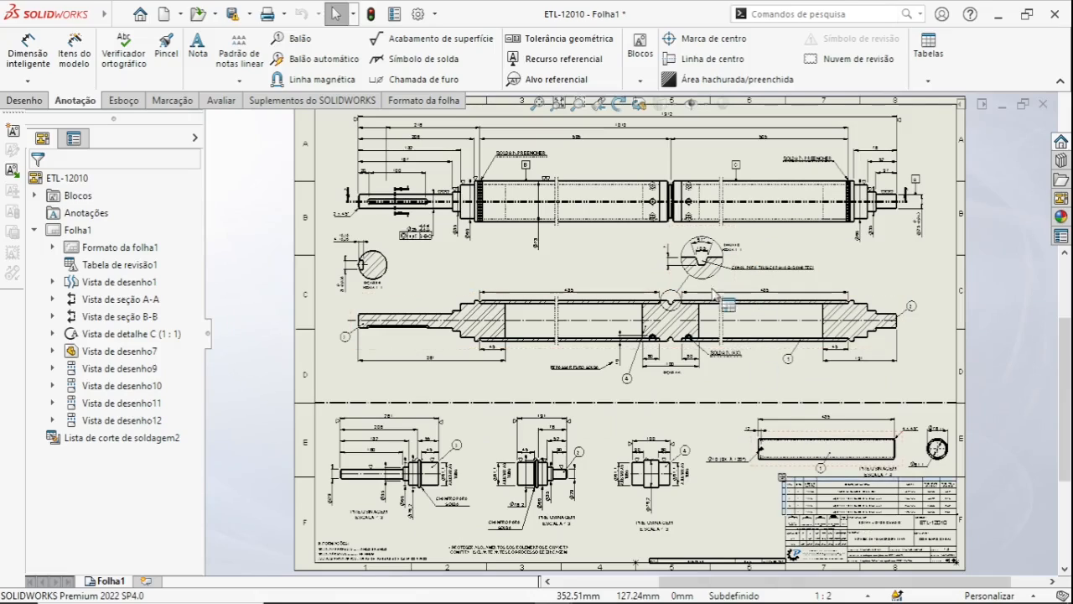
left_click(577, 102)
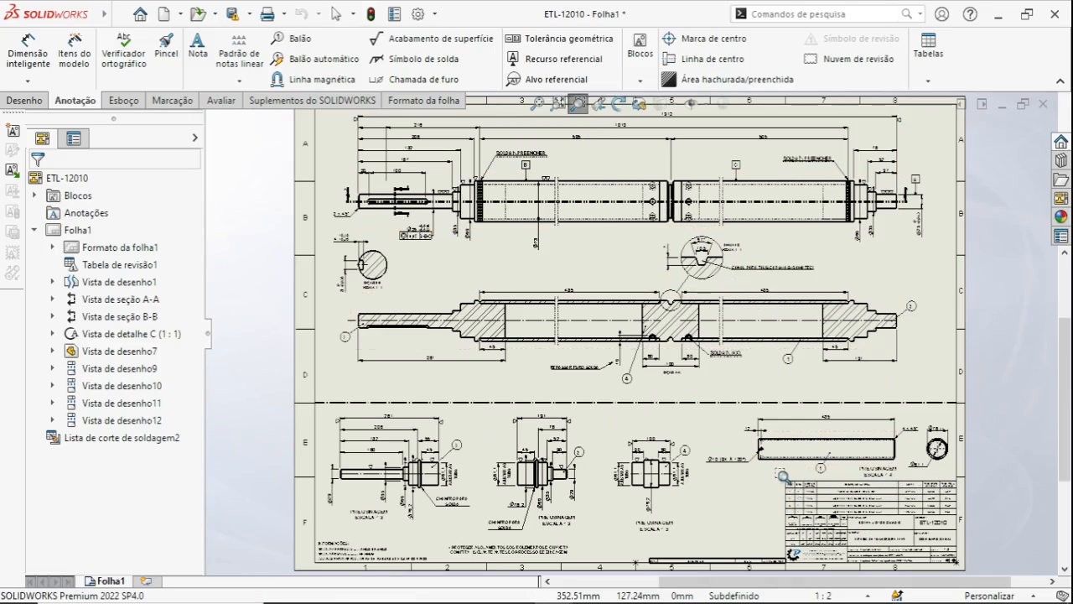
left_click_drag(782, 476, 981, 538)
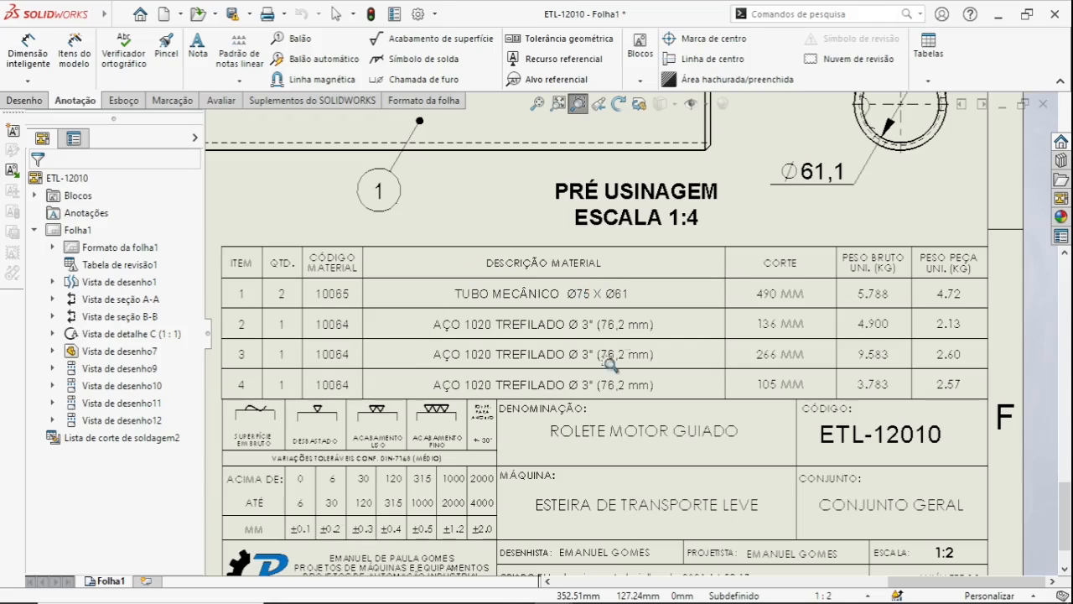
key("Escape")
key("f")
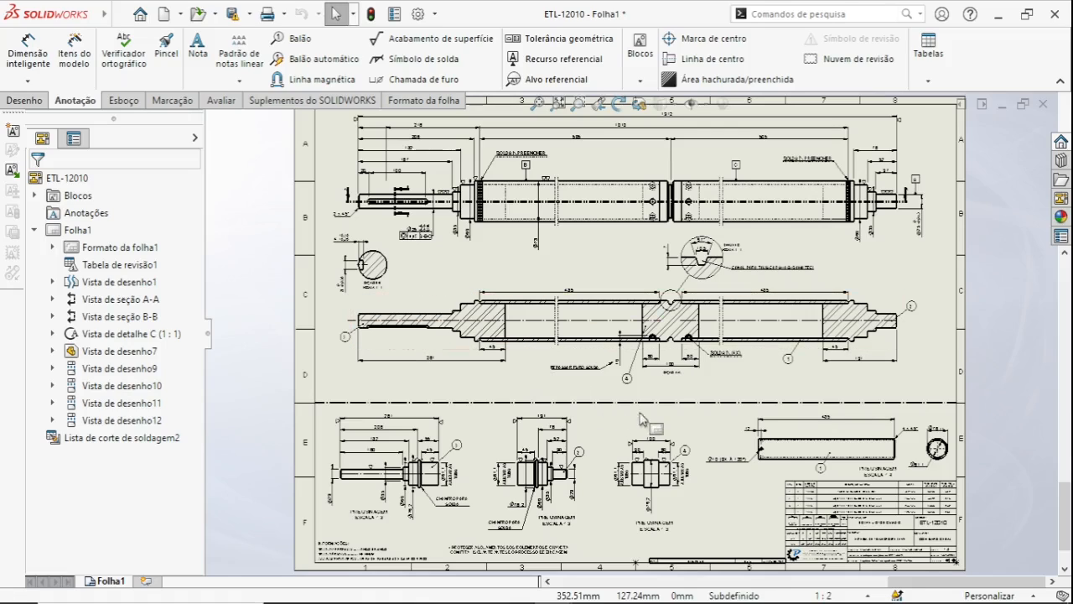
scroll(880, 563, "down", 3)
scroll(838, 495, "up", 2)
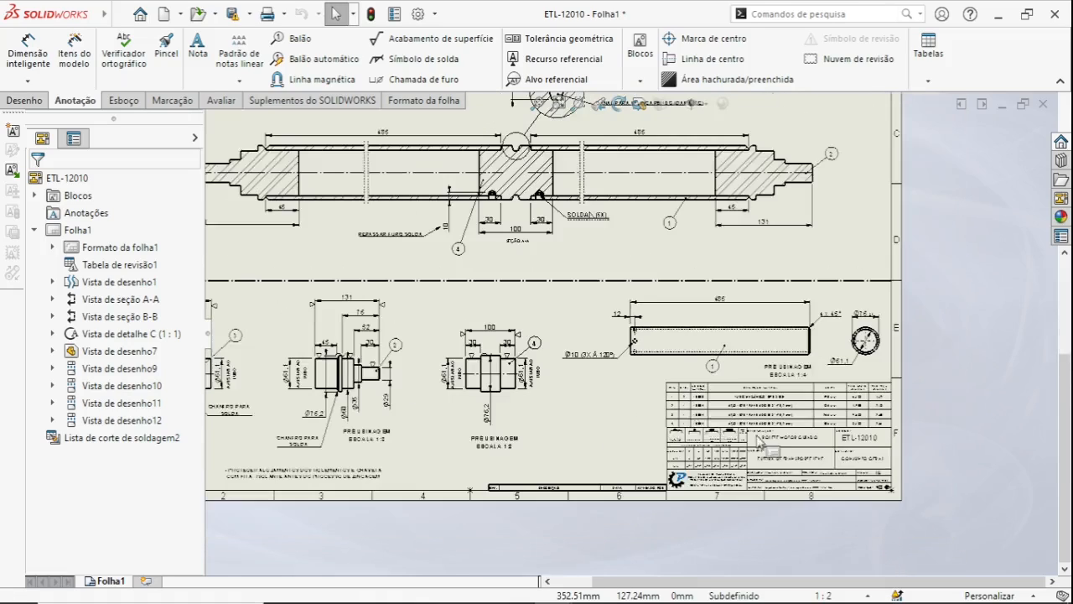
key("f")
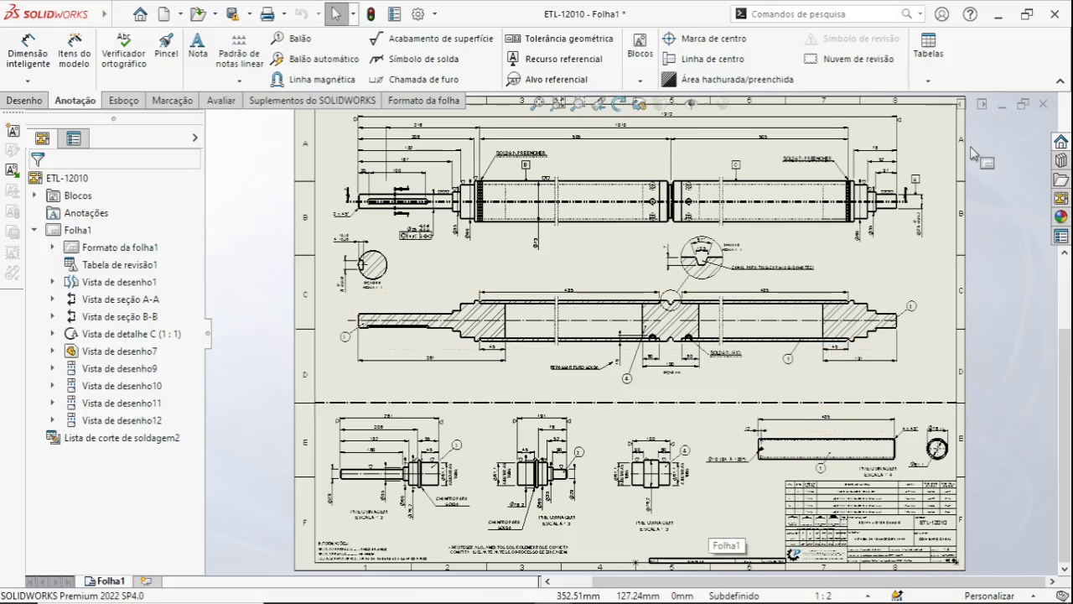
Step: Close the roller drawing without saving, and close the ETL-12010 part to return to the conveyor assembly
left_click(1045, 107)
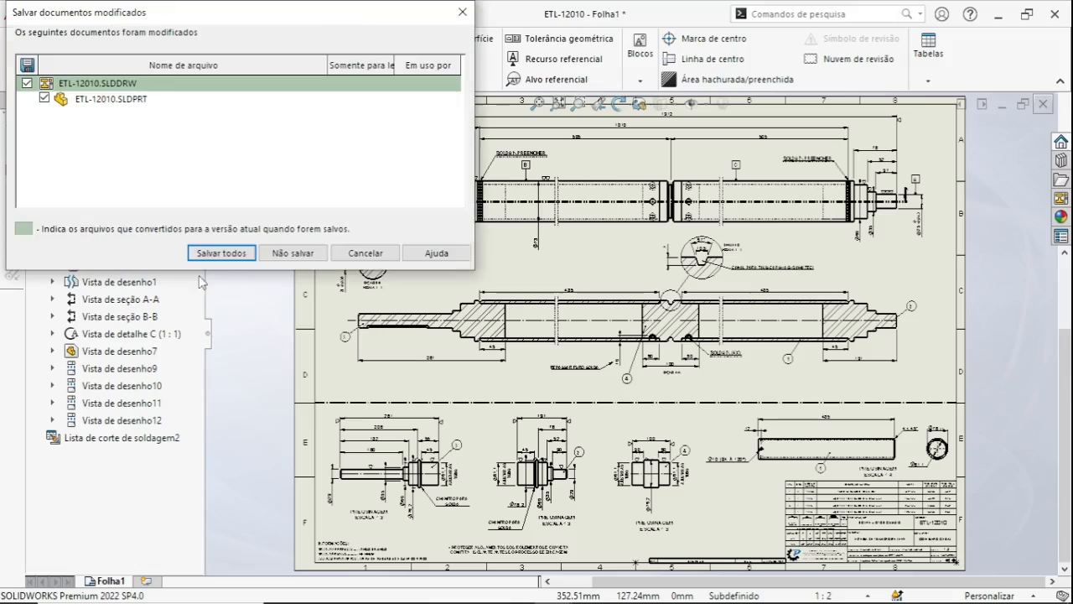
left_click(293, 252)
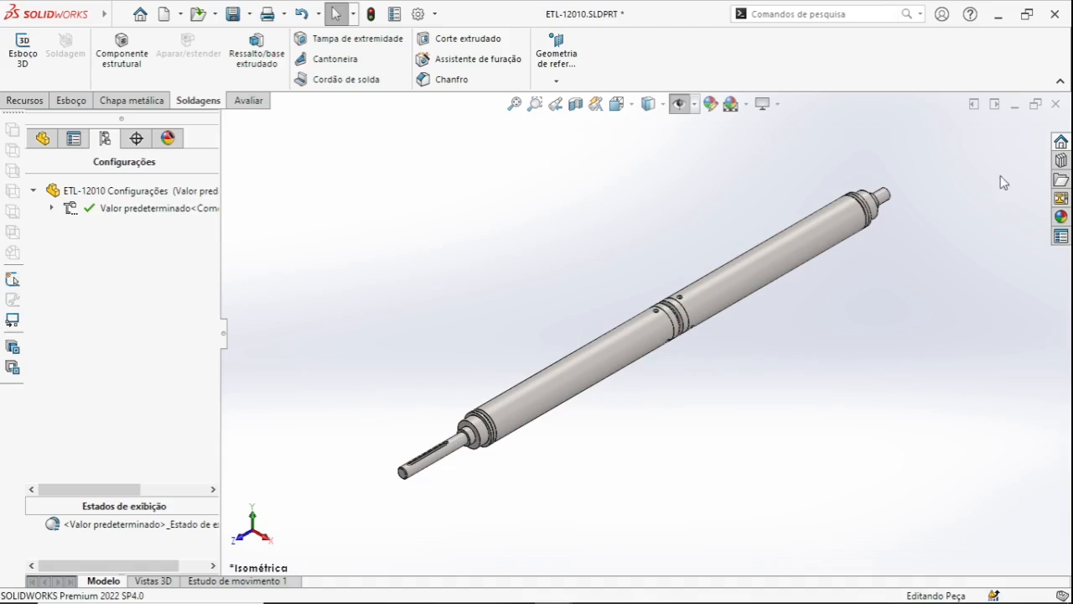
left_click(1056, 103)
left_click(562, 306)
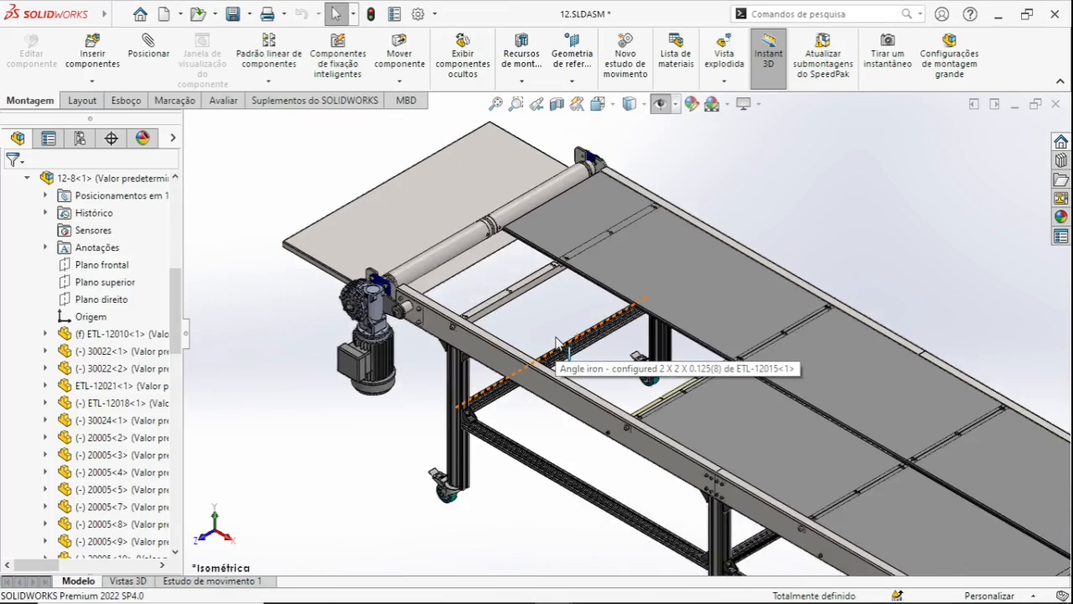
Step: Open the drawing of the 12-4 subassembly from the conveyor assembly and view its exploded view with the bill of materials
scroll(556, 344, "up", 2)
key("f")
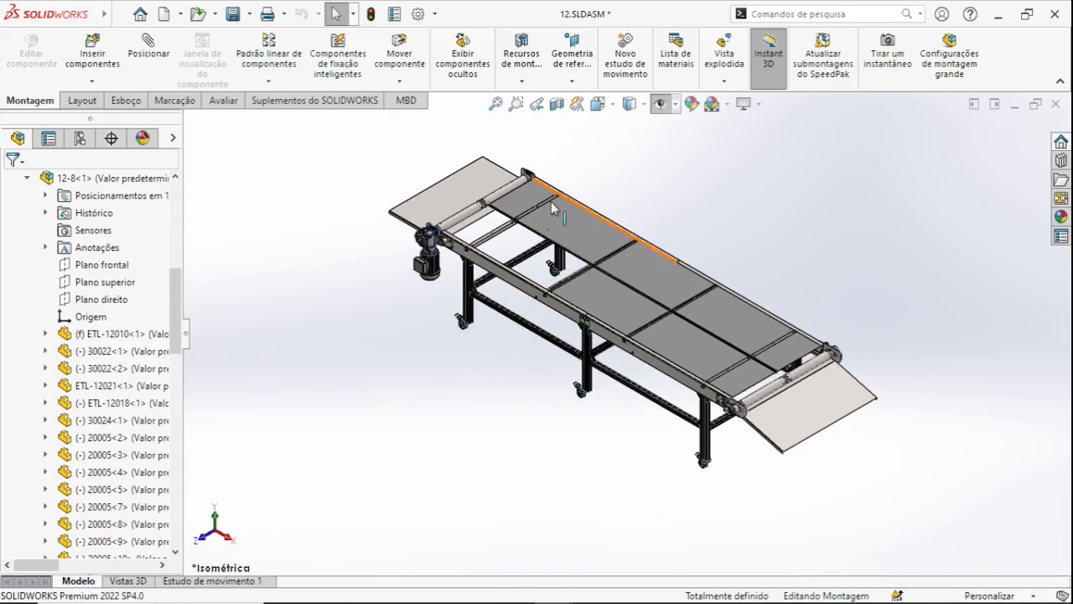
left_click_drag(175, 324, 242, 265)
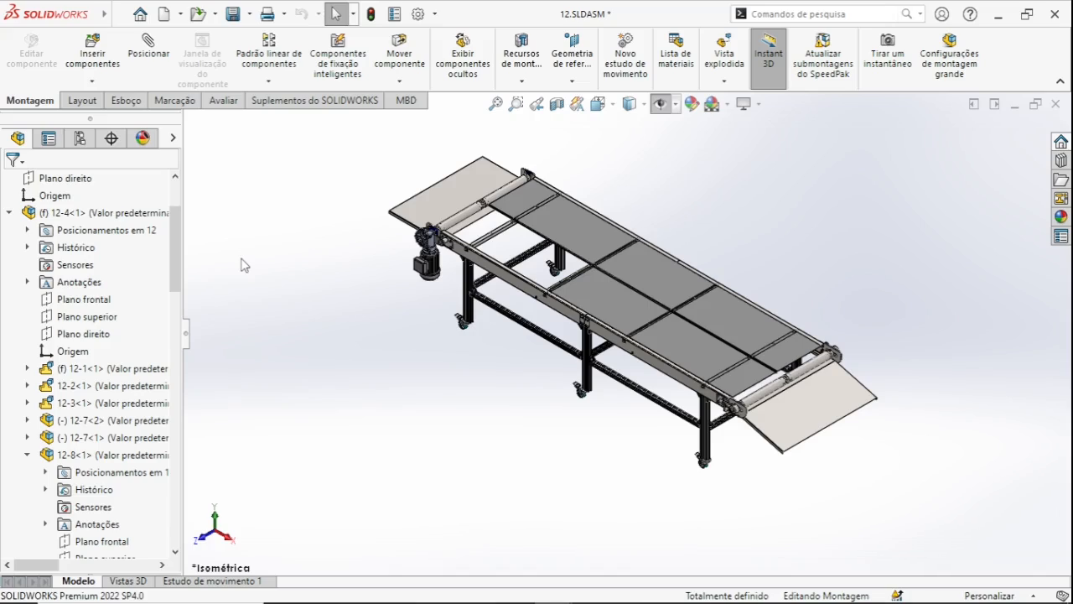
left_click(155, 216)
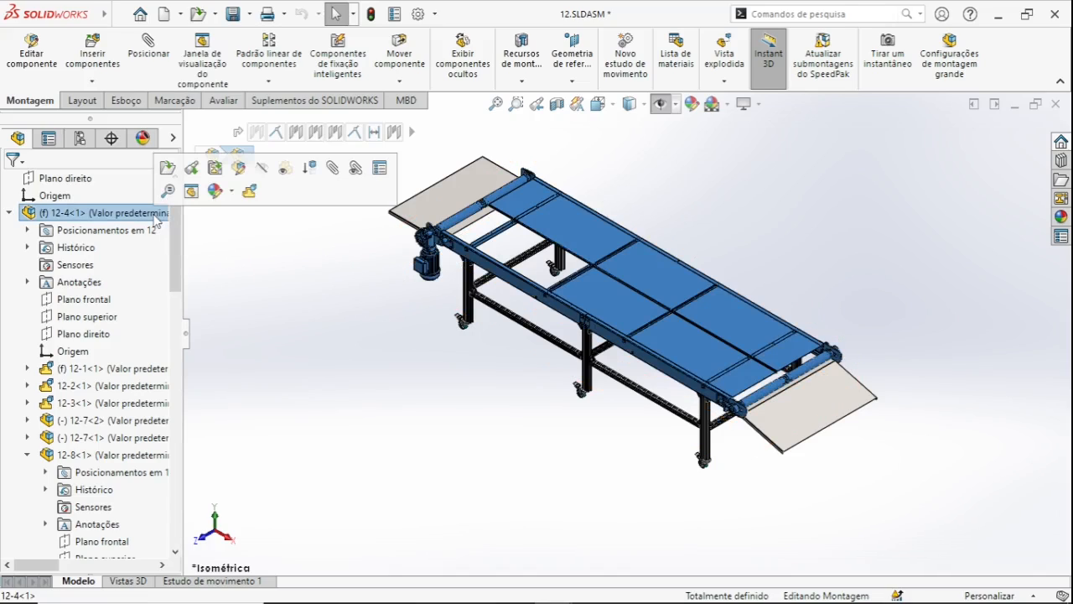
left_click(217, 170)
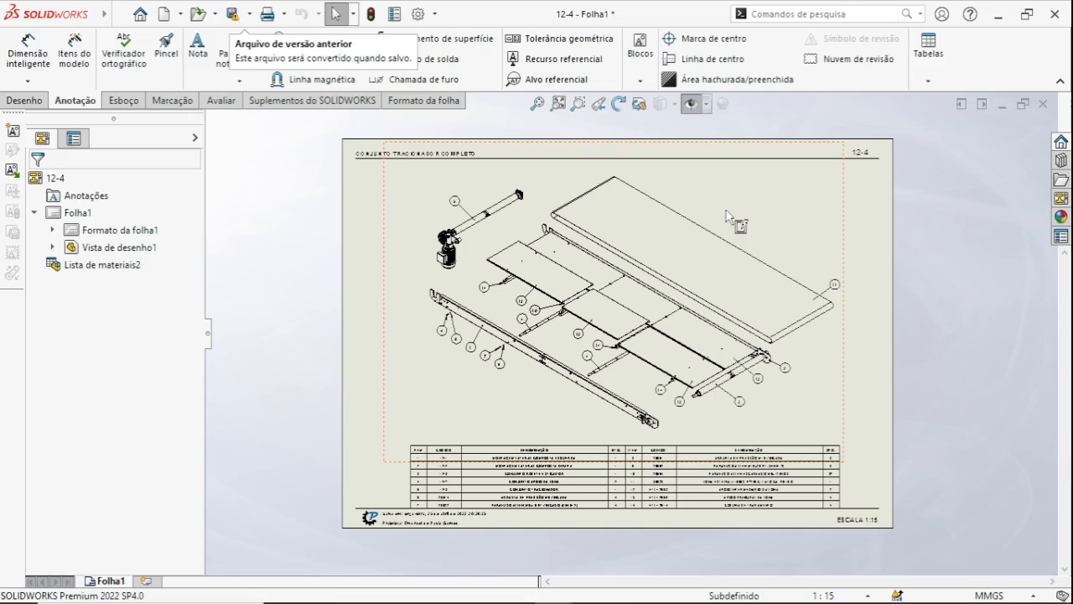
Step: Close the 12-4 drawing, clear the subassembly selection and collapse 12-4 in the component tree
left_click(1043, 104)
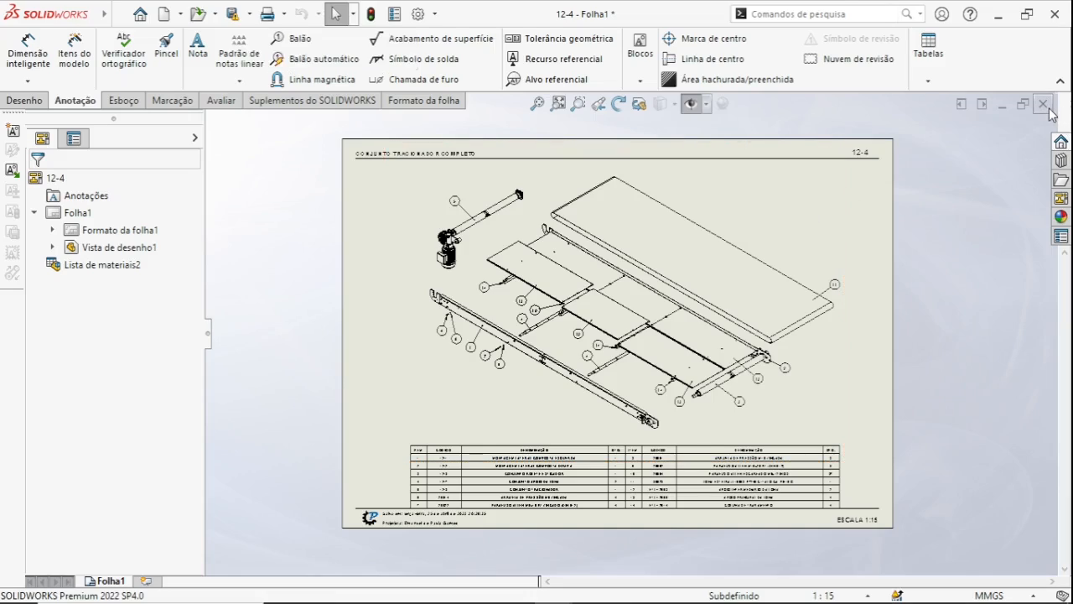
left_click(232, 252)
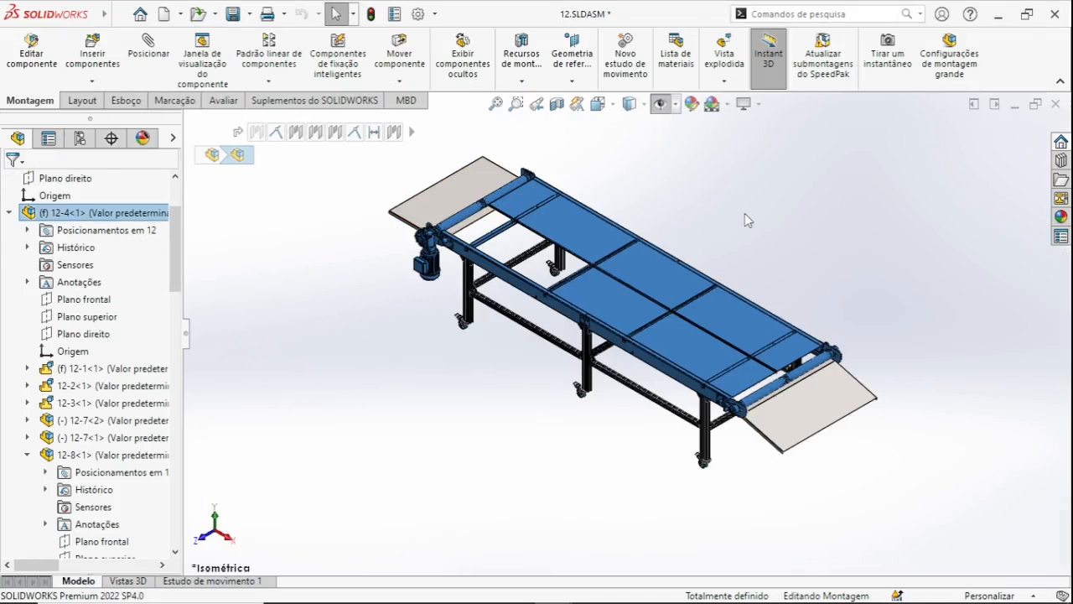
left_click(745, 213)
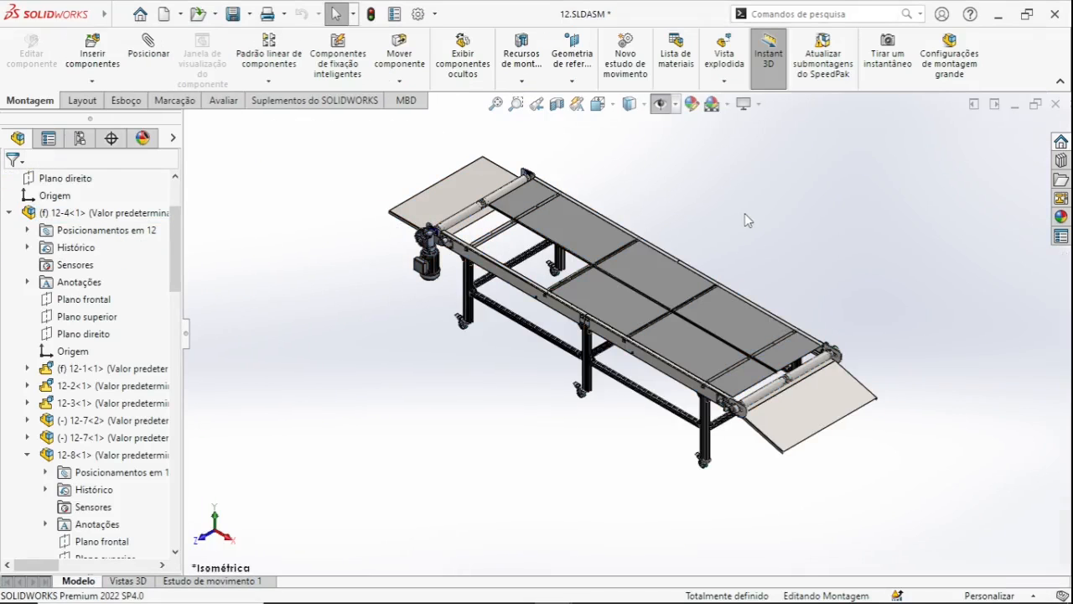
left_click(11, 215)
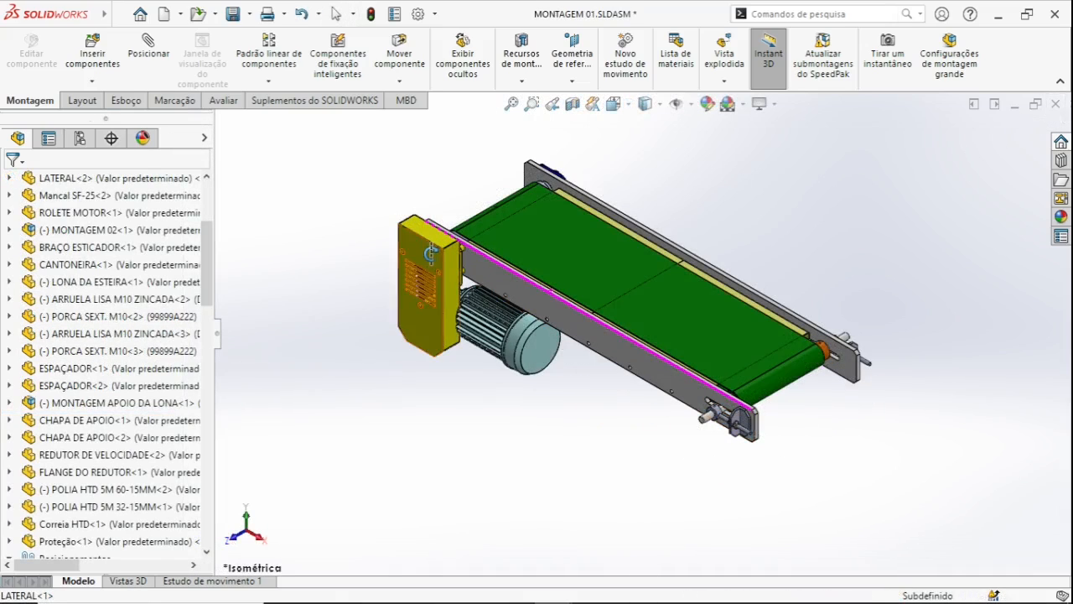
Step: Make the yellow drive guard (Proteção) transparent in the MONTAGEM 01 assembly
left_click(432, 251)
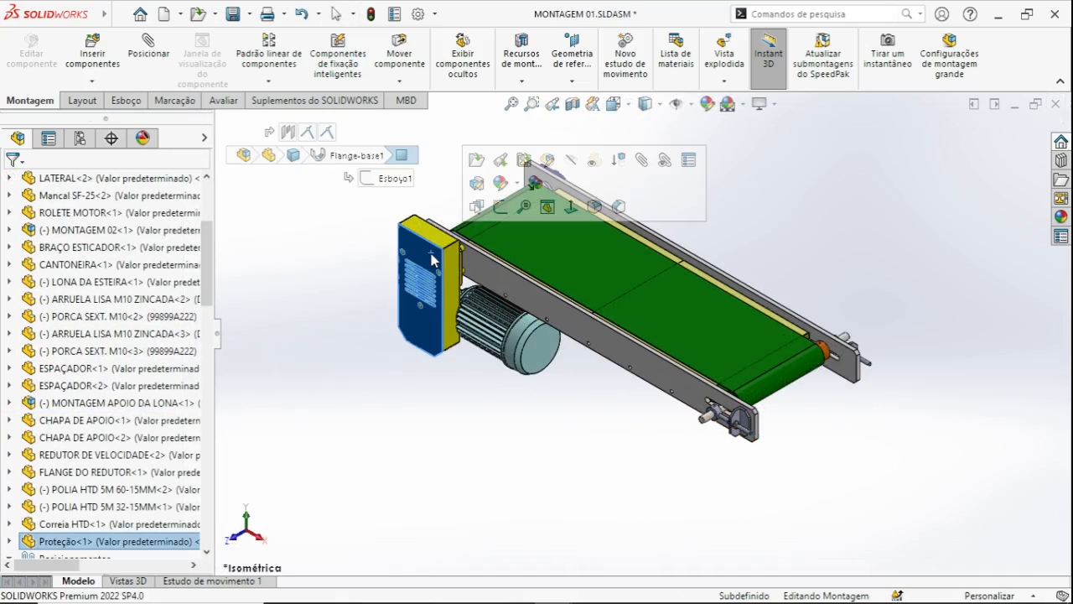
left_click(594, 206)
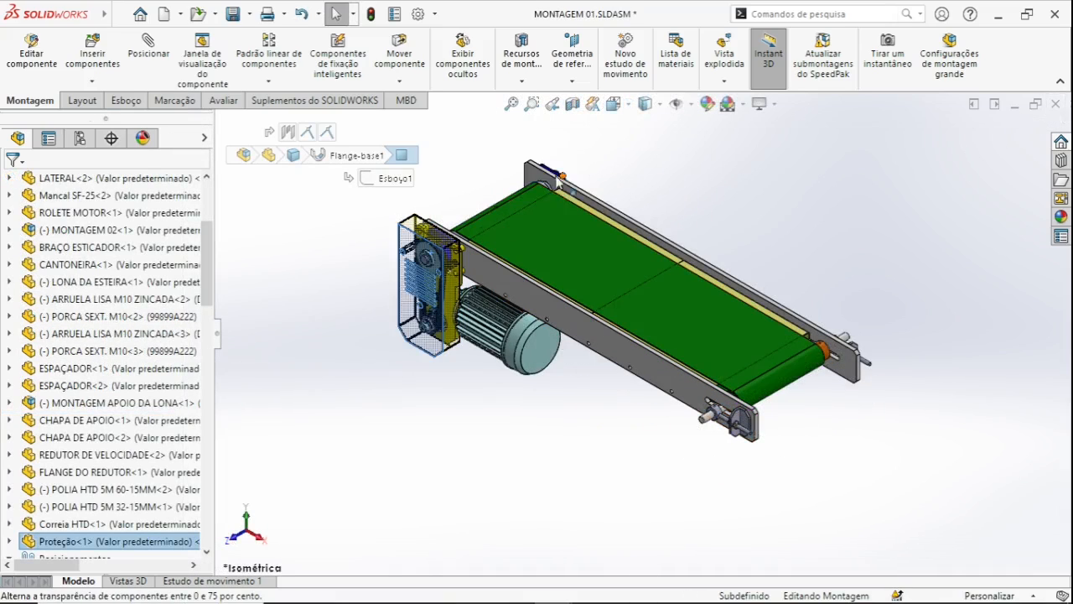
left_click(408, 427)
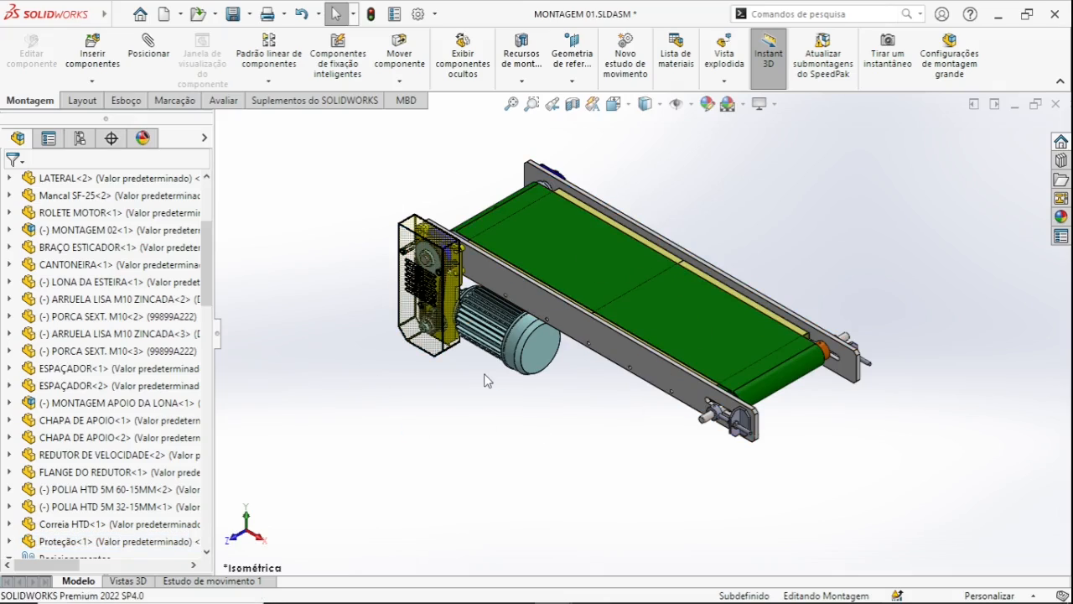